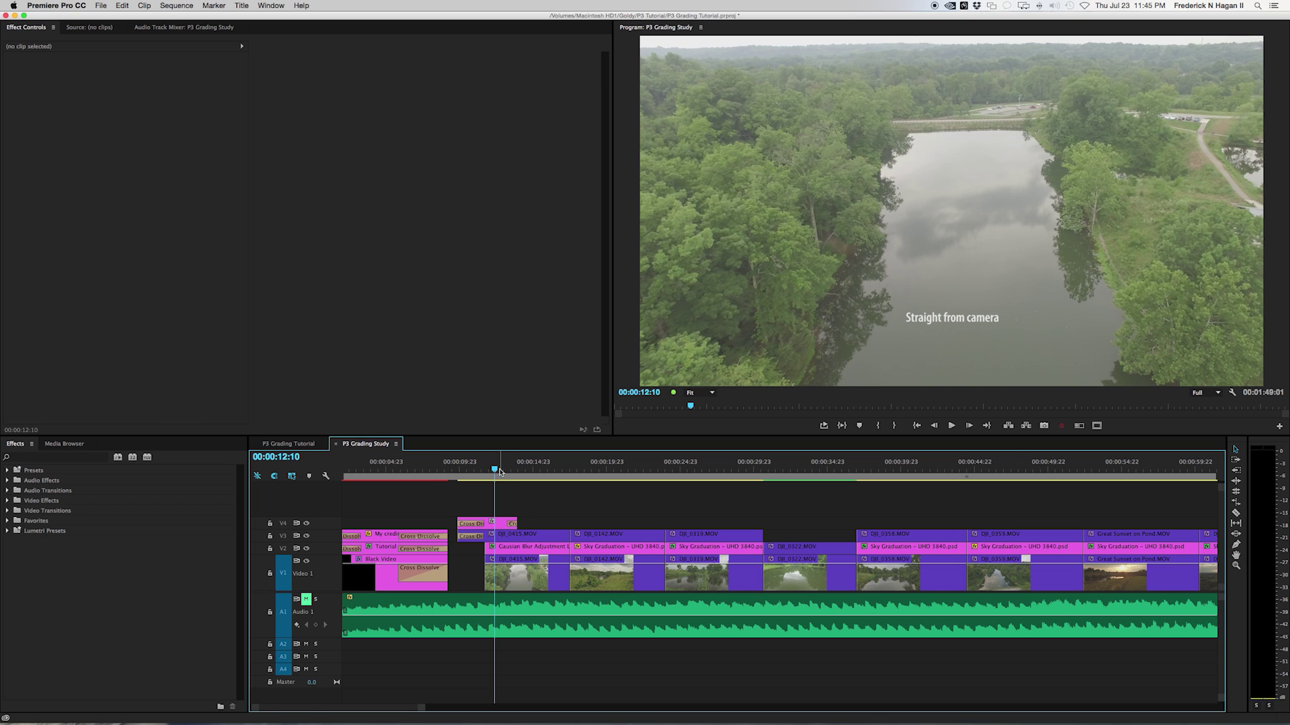
# Step: Select the first landscape clip, DJI_0415.MOV, go to its graded section at 00:00:16:07, and show the Three-Way Color Corrector settings
pyautogui.click(558, 568)
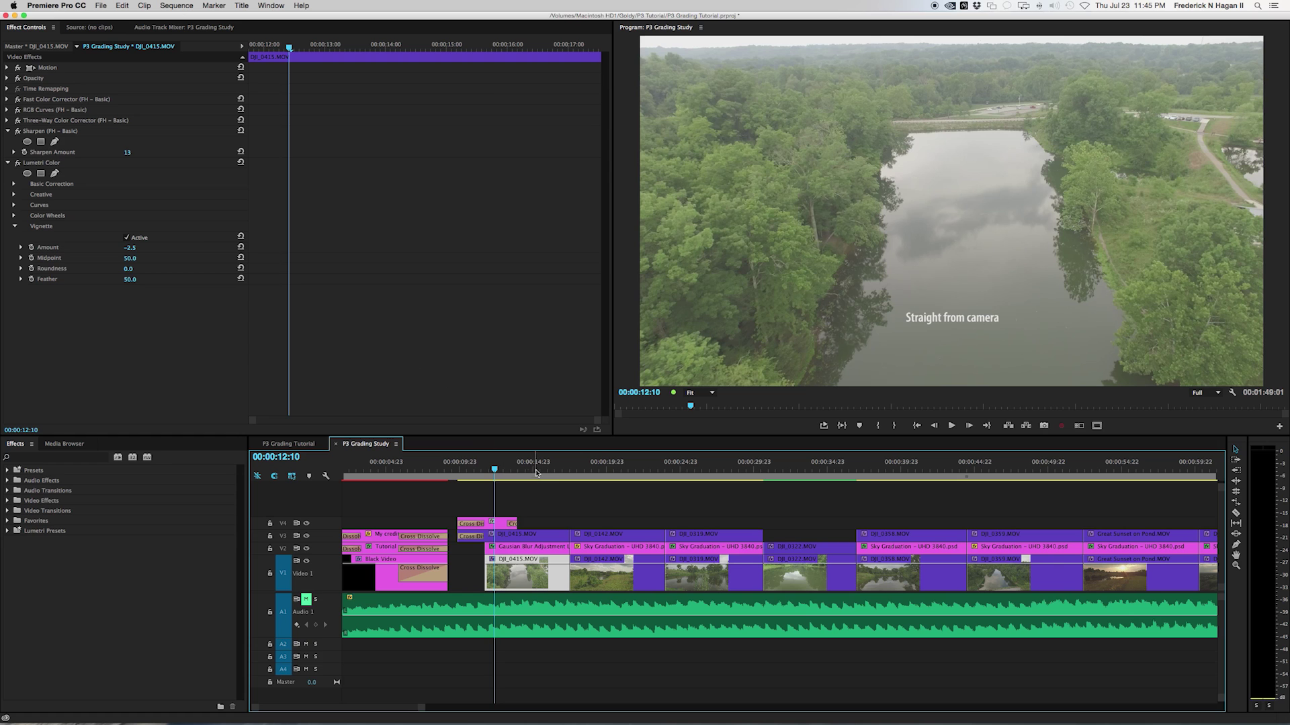
pyautogui.moveTo(505, 469); pyautogui.dragTo(551, 465)
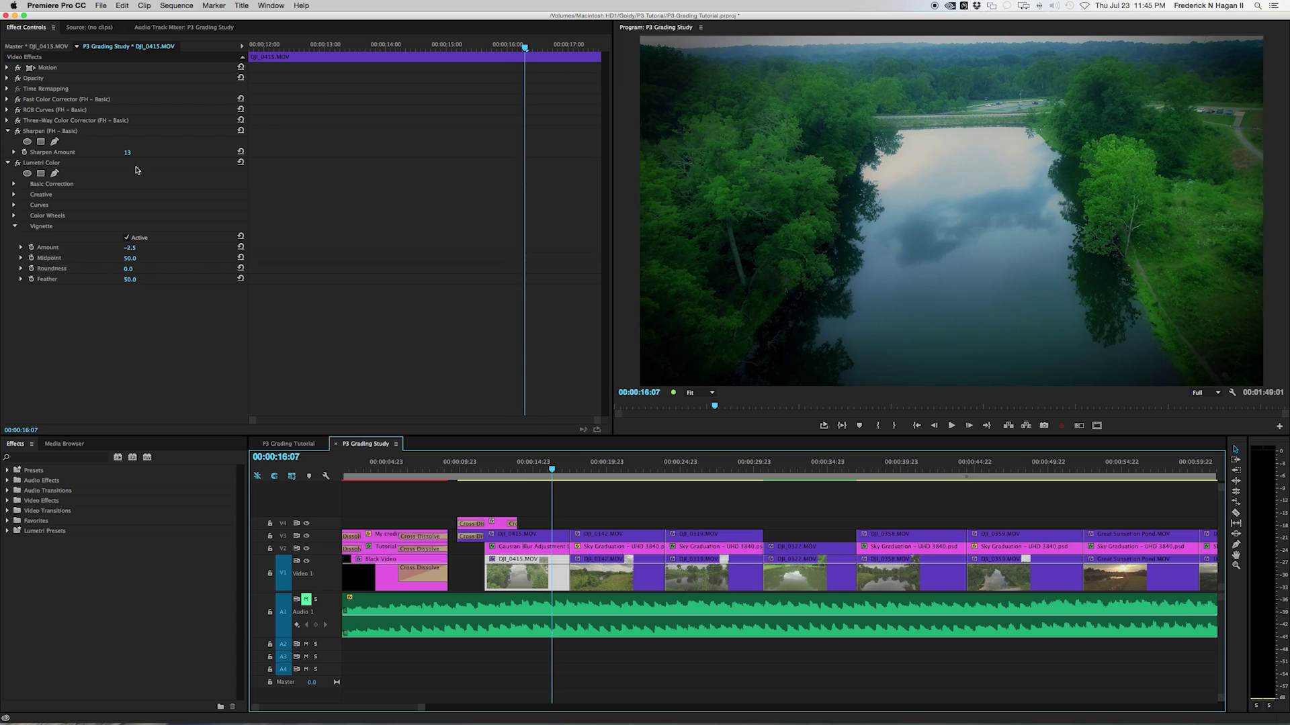
pyautogui.click(7, 121)
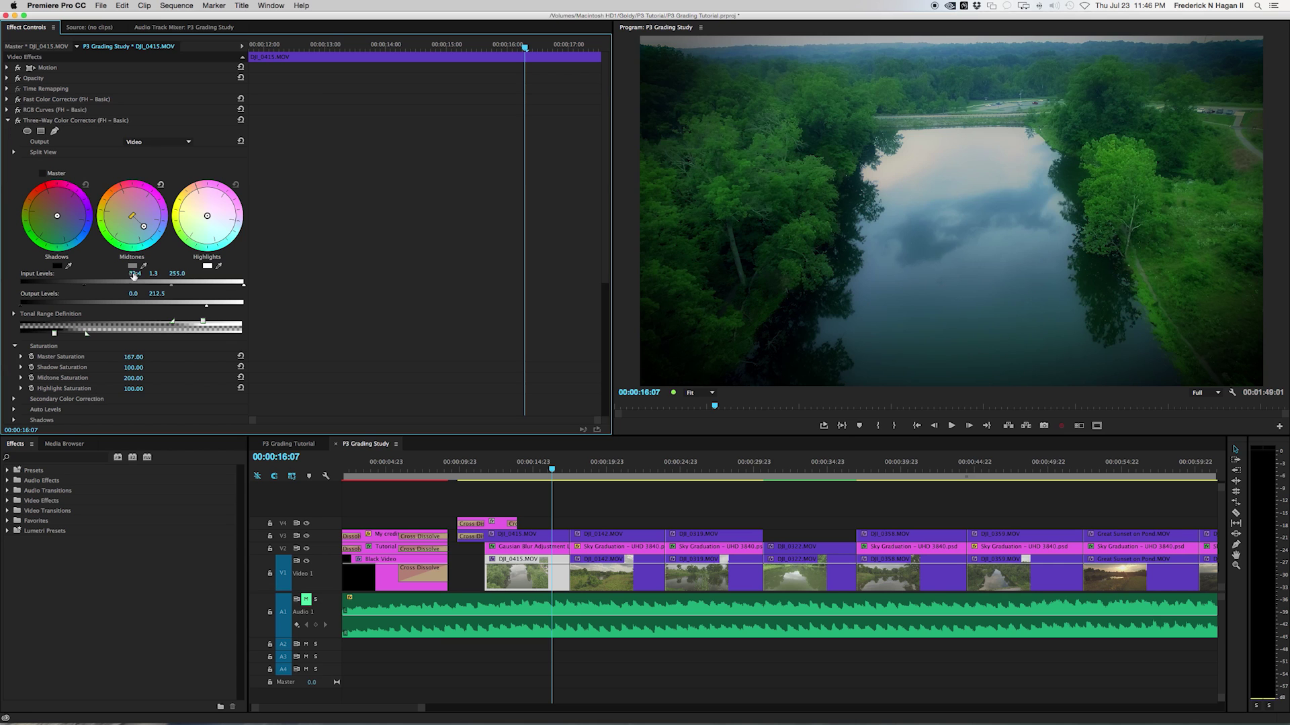
pyautogui.moveTo(84, 288)
pyautogui.mouseDown()
pyautogui.moveTo(29, 286)
pyautogui.moveTo(87, 286)
pyautogui.mouseUp()
# Step: Disable and re-enable the Three-Way Color Corrector on DJI_0415.MOV to compare the grade, and collapse its settings
pyautogui.click(16, 121)
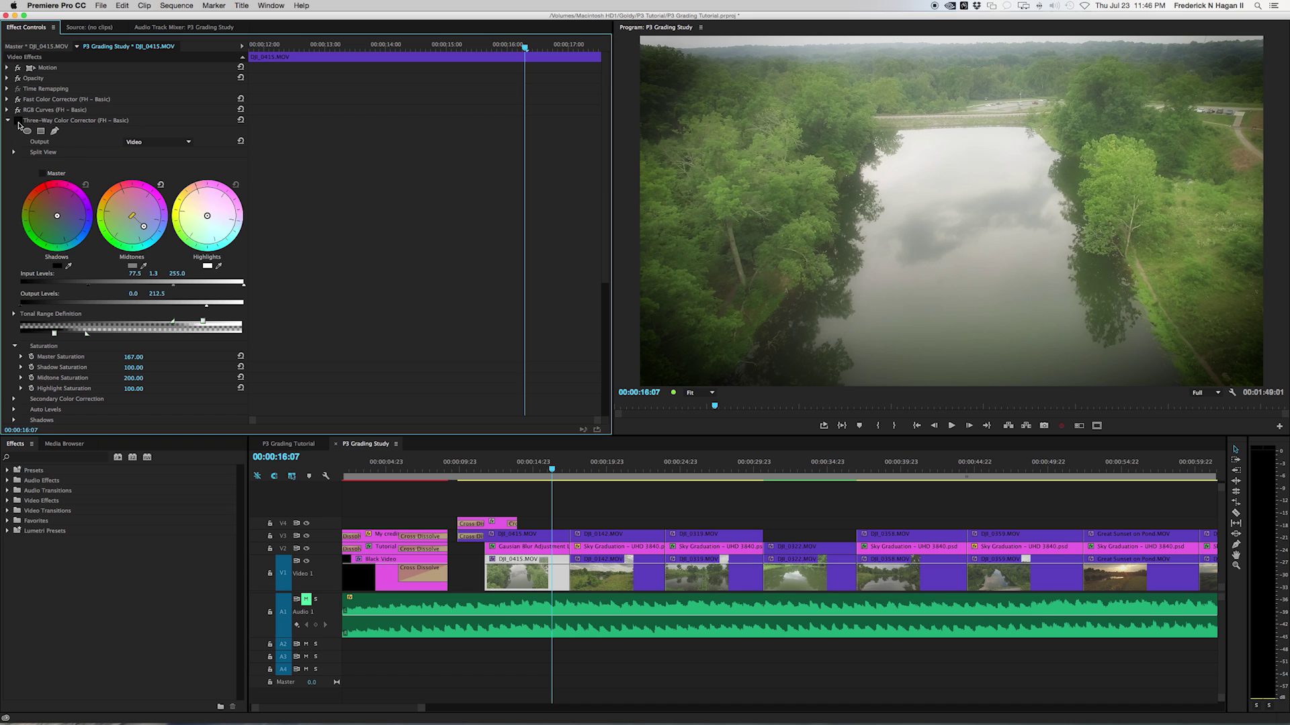
pyautogui.click(19, 122)
pyautogui.click(18, 123)
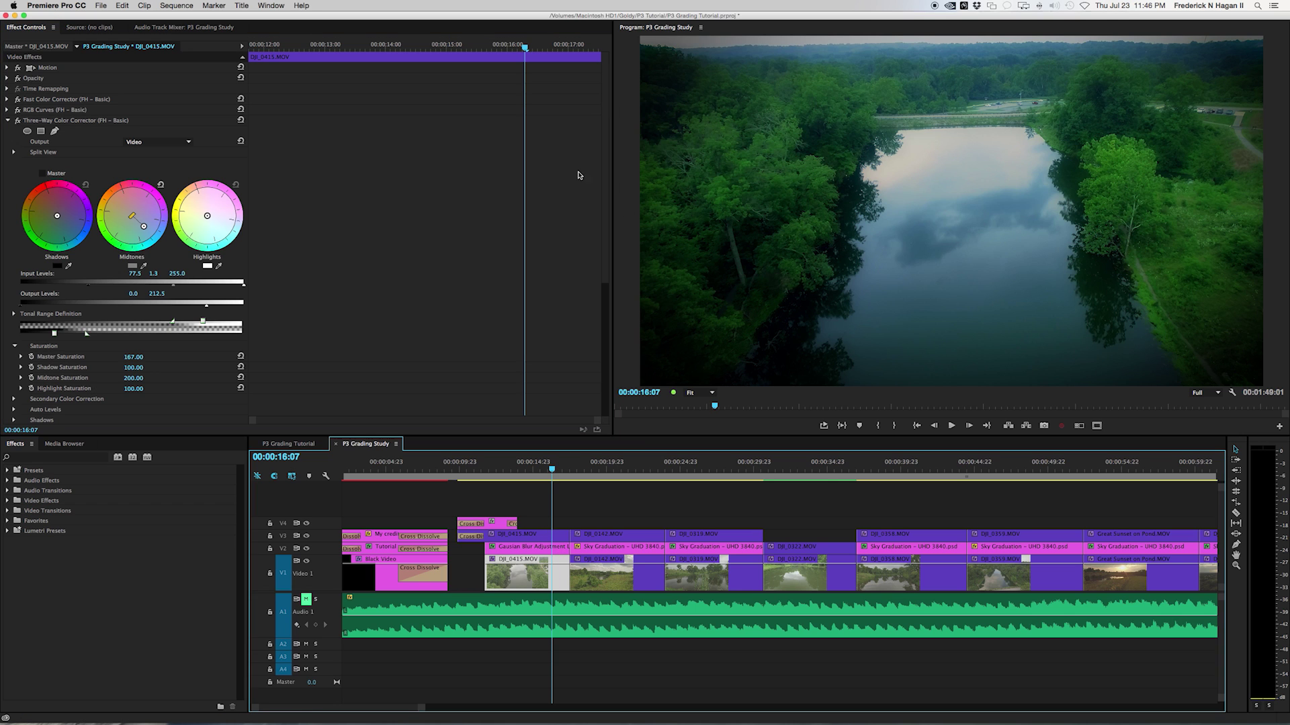
pyautogui.press('super+s')
pyautogui.scroll(-1, 9, 123)
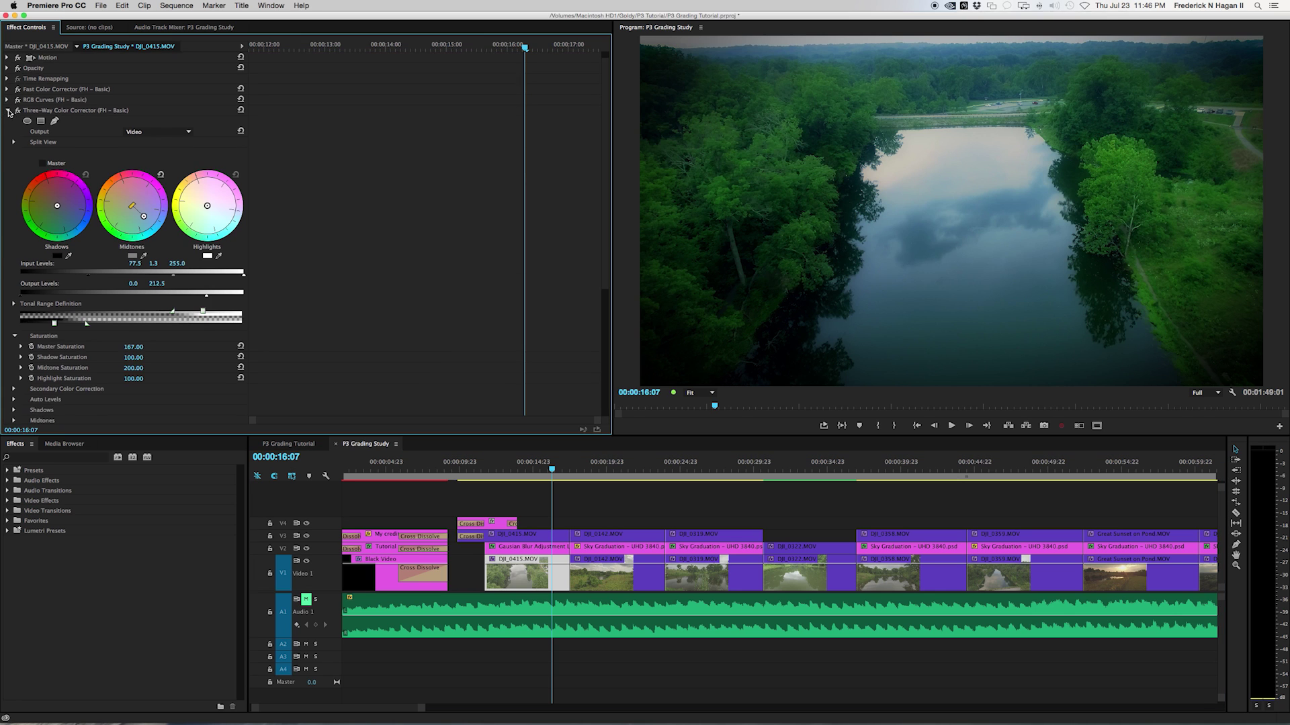
pyautogui.click(9, 111)
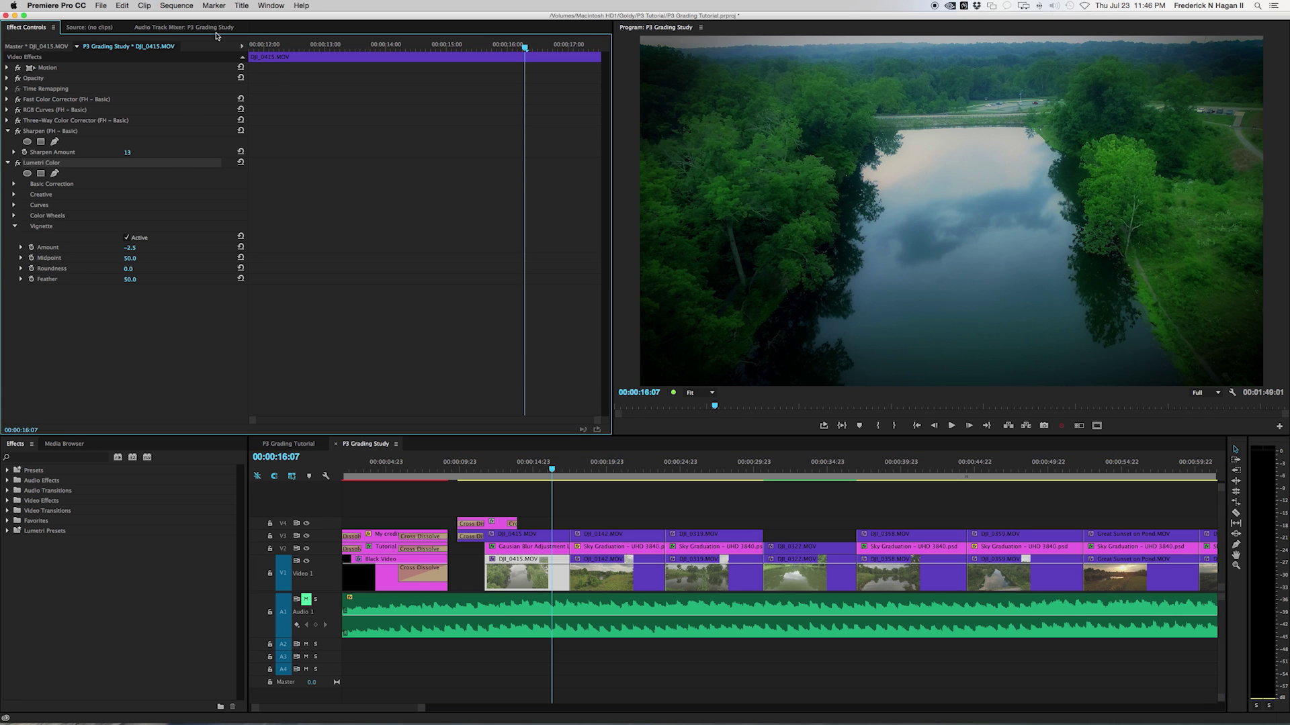
# Step: Open the Lumetri Color controls and dock them alongside Effect Controls
pyautogui.click(271, 5)
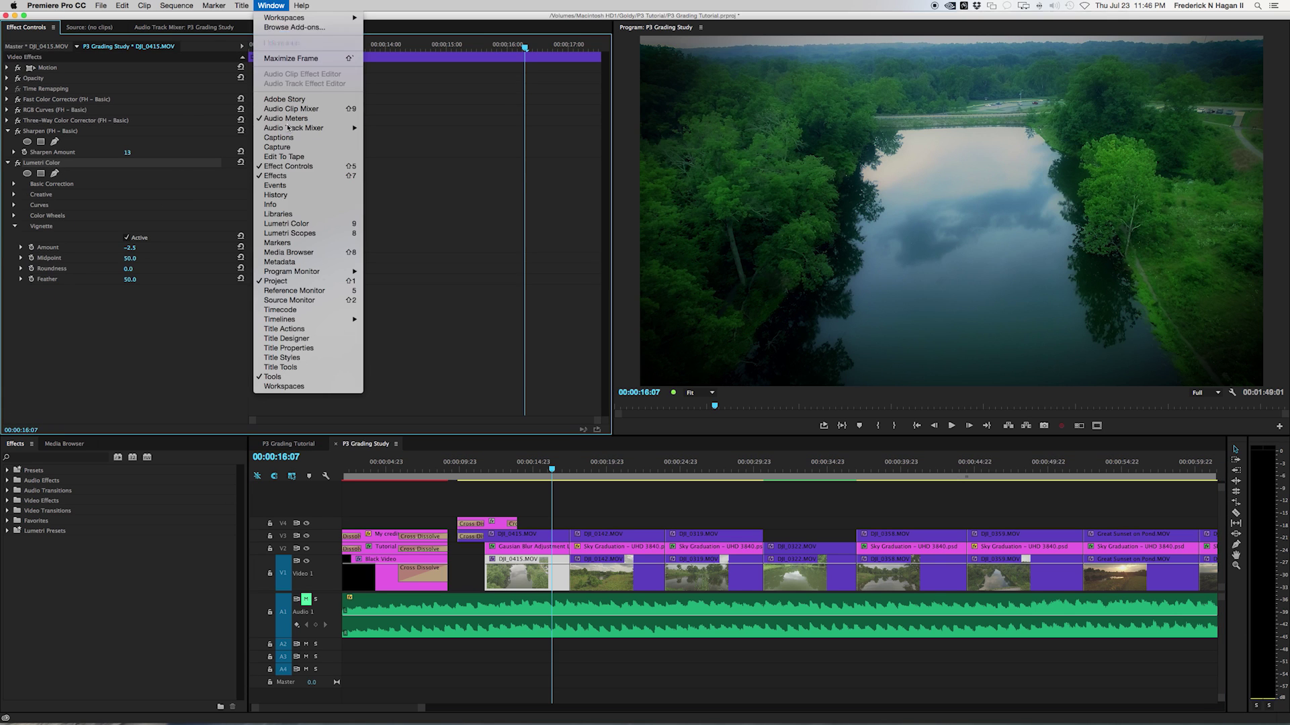
pyautogui.click(316, 223)
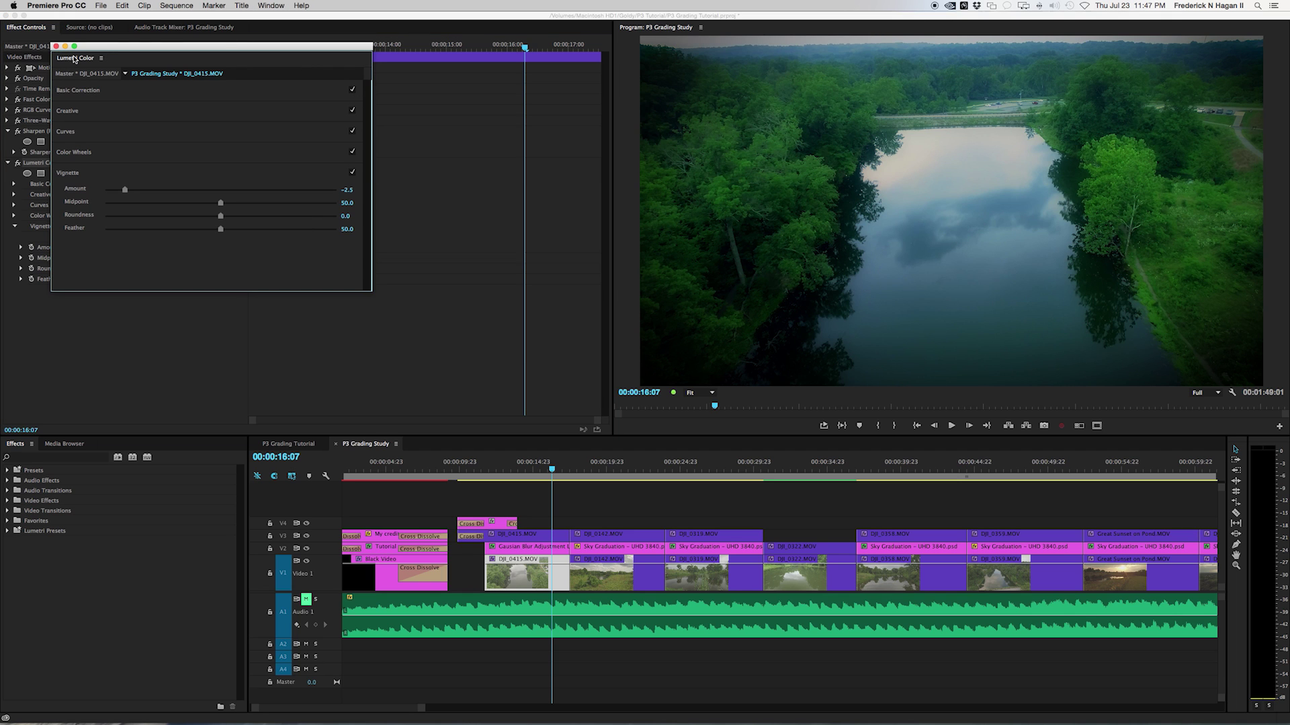
pyautogui.moveTo(69, 61); pyautogui.dragTo(254, 28)
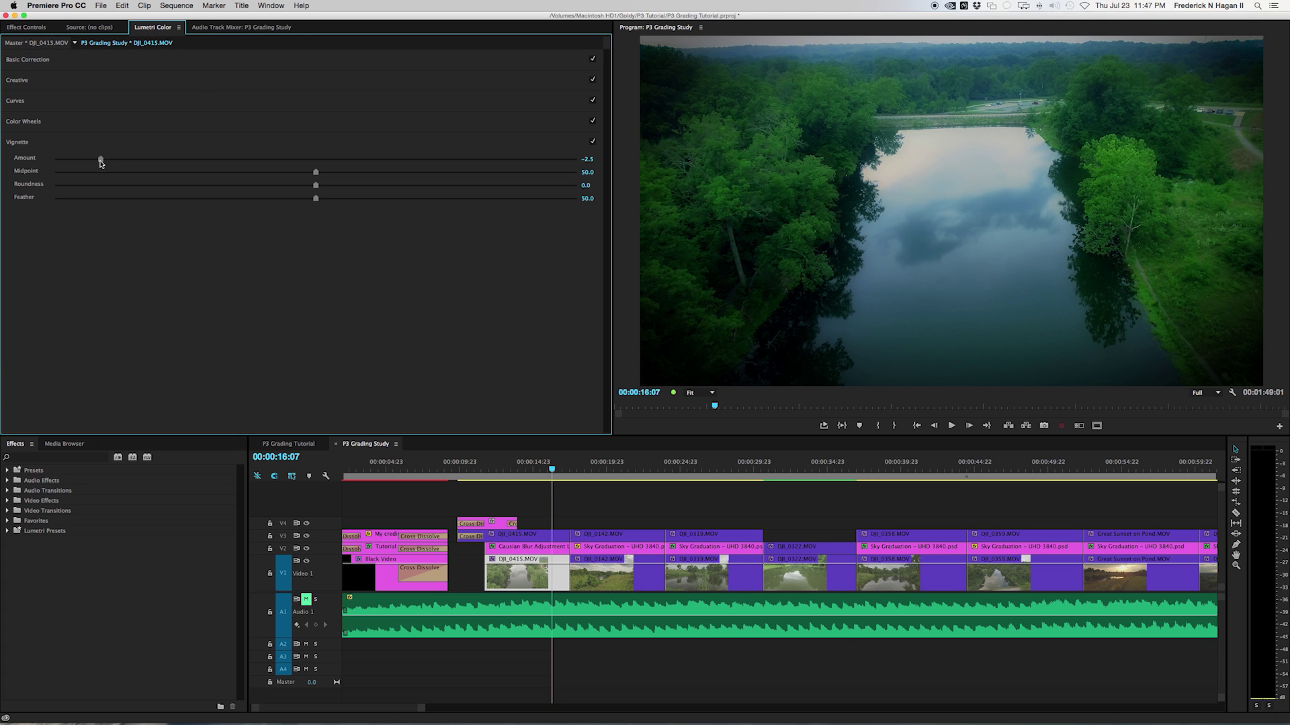
# Step: Compare the Lumetri vignette on DJI_0415.MOV at Amount 0.0 and -2.5, and leave it near -2.5
pyautogui.moveTo(100, 161); pyautogui.dragTo(315, 168)
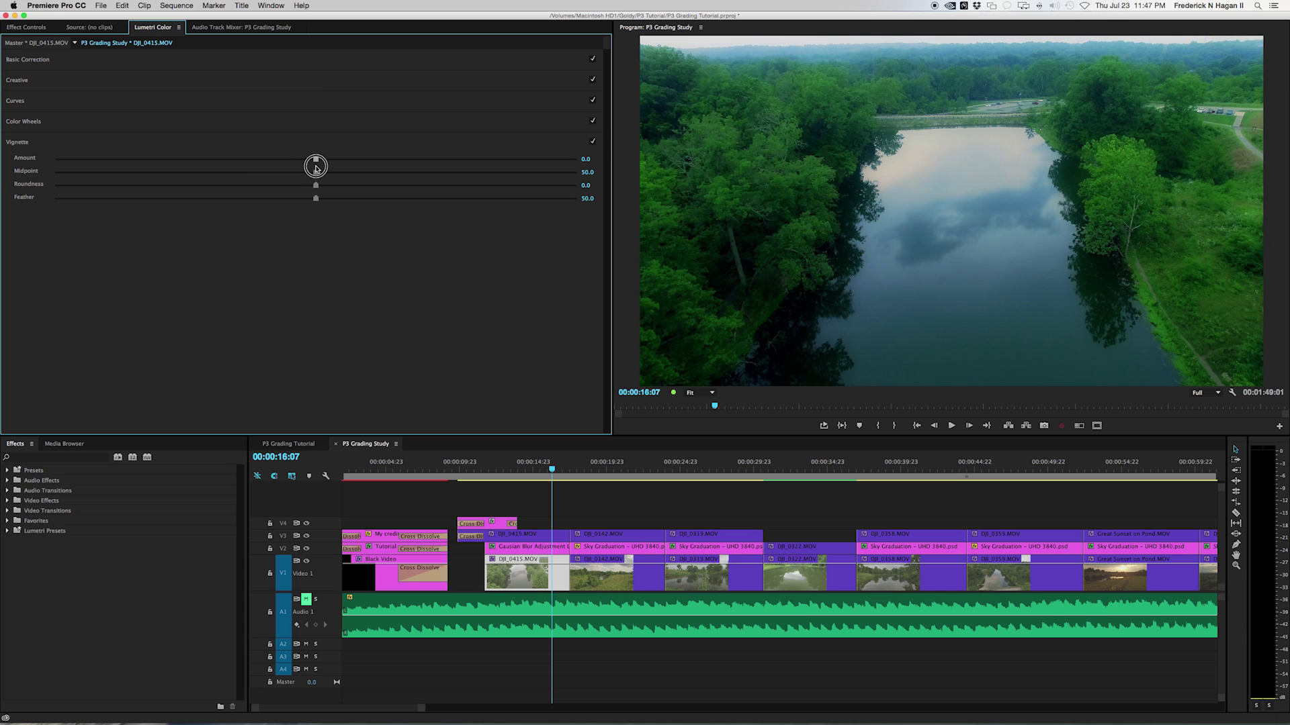
pyautogui.moveTo(316, 167); pyautogui.dragTo(96, 167)
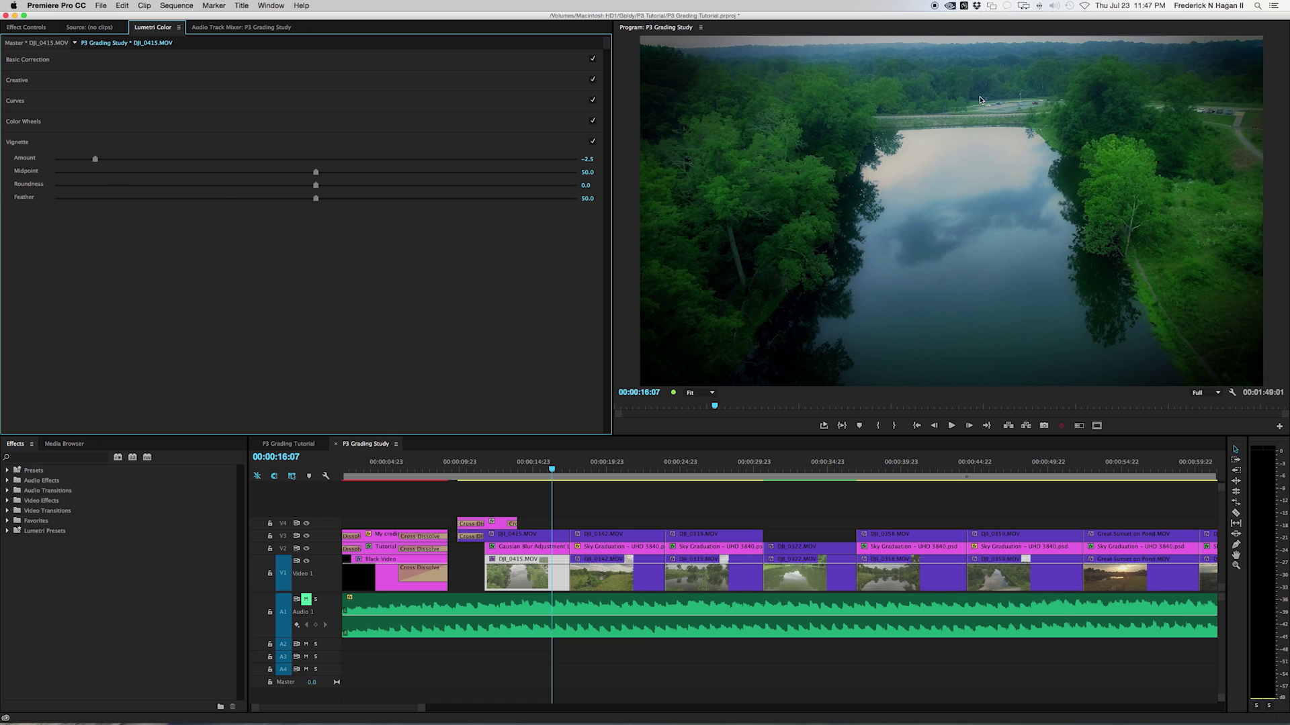
pyautogui.moveTo(95, 165); pyautogui.dragTo(311, 173)
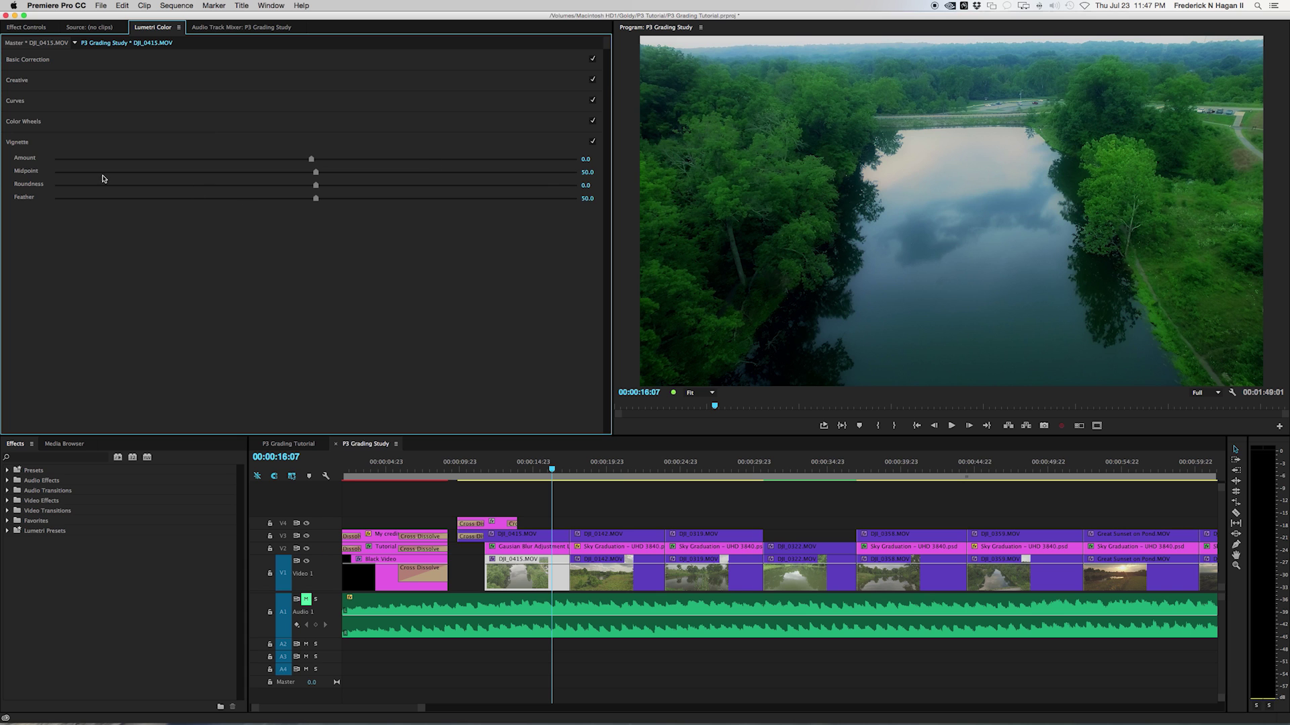
pyautogui.click(311, 160)
pyautogui.moveTo(311, 159); pyautogui.dragTo(100, 169)
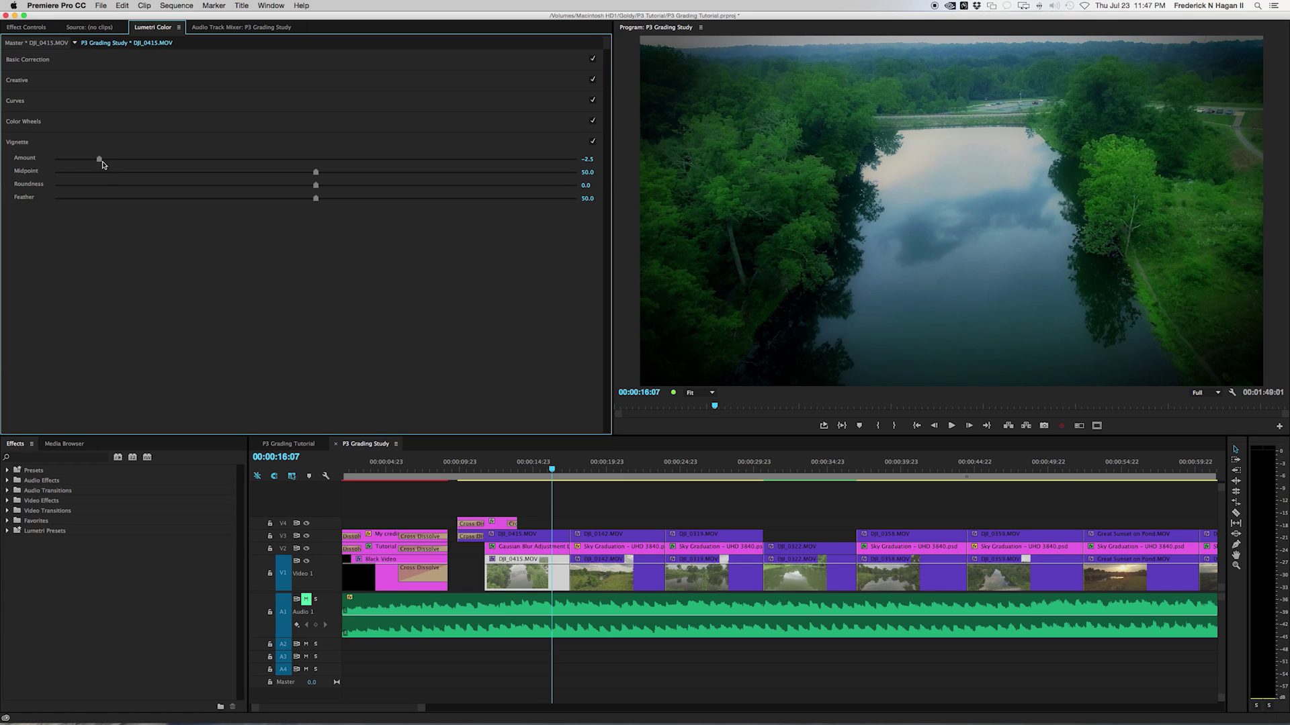
pyautogui.moveTo(100, 163); pyautogui.dragTo(93, 161)
pyautogui.moveTo(94, 162); pyautogui.dragTo(85, 163)
pyautogui.moveTo(85, 163)
pyautogui.mouseDown()
pyautogui.moveTo(138, 161)
pyautogui.moveTo(91, 162)
pyautogui.mouseUp()
# Step: Select the Gaussian Blur Adjustment Layer above DJI_0415.MOV and show its opacity and blur settings in Effect Controls
pyautogui.click(538, 553)
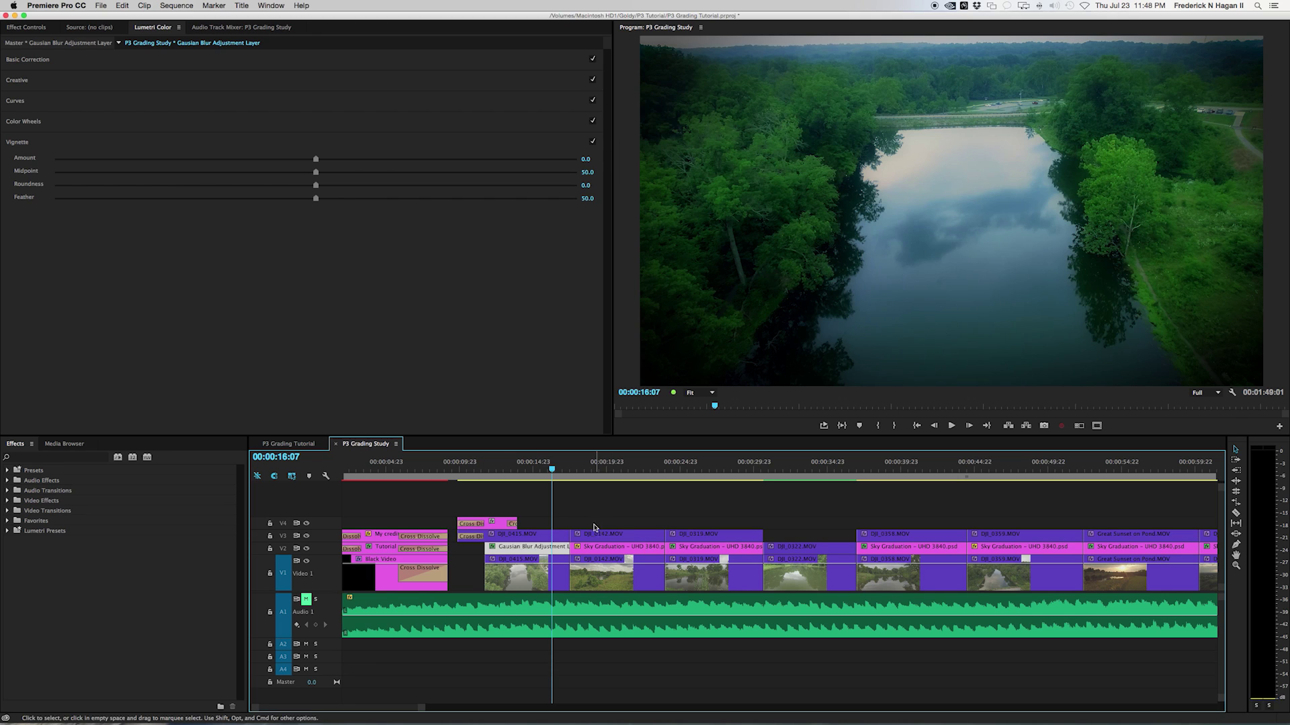
pyautogui.click(535, 579)
pyautogui.click(535, 548)
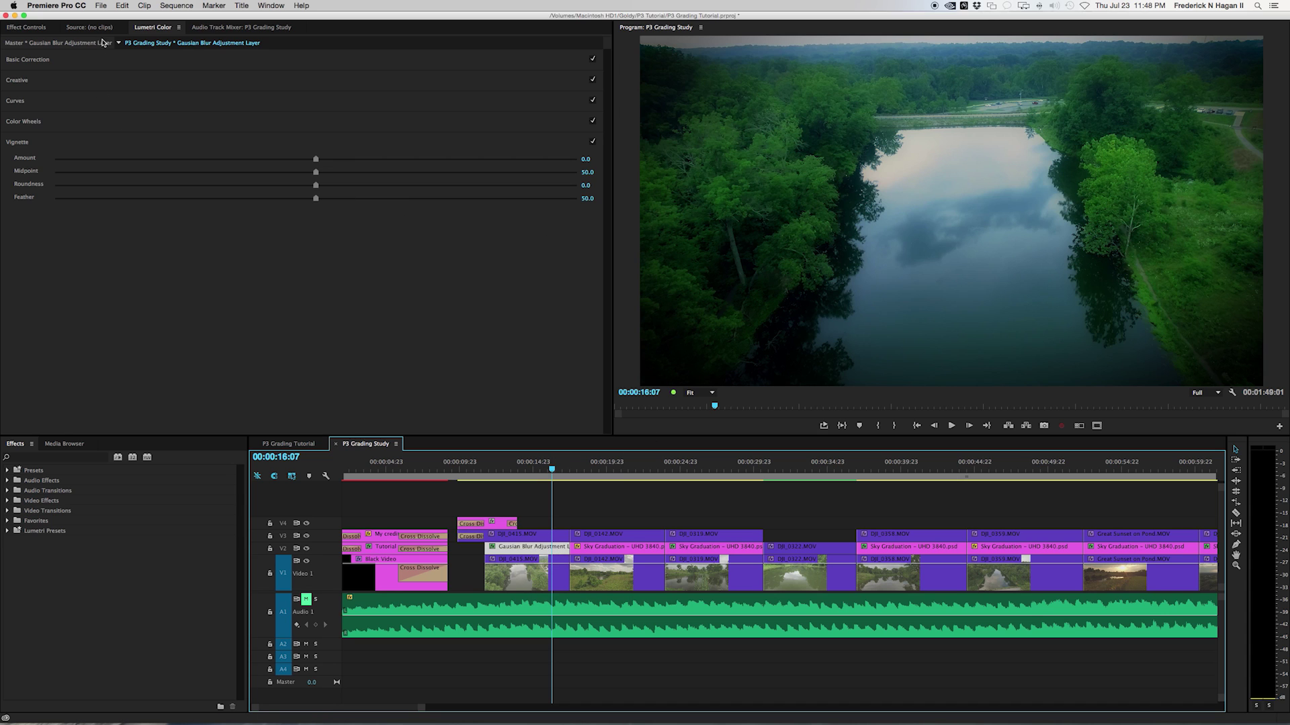
pyautogui.click(505, 548)
pyautogui.click(27, 27)
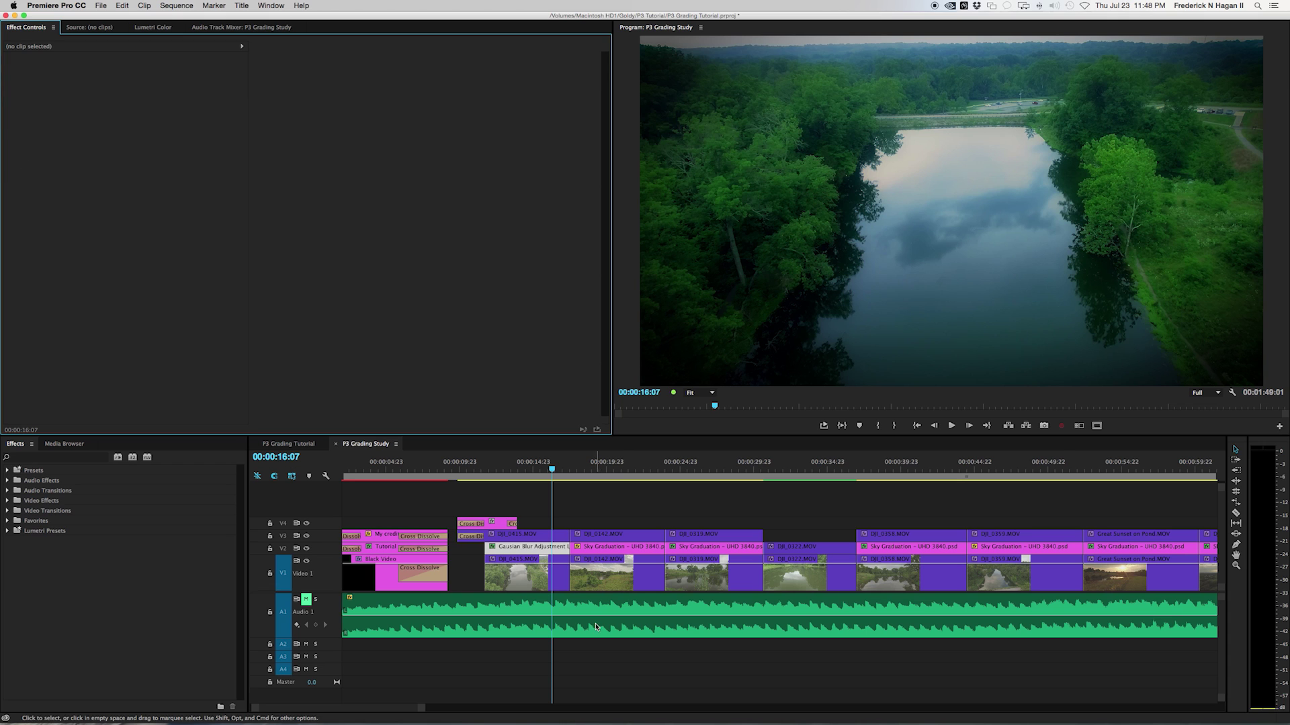
pyautogui.click(521, 546)
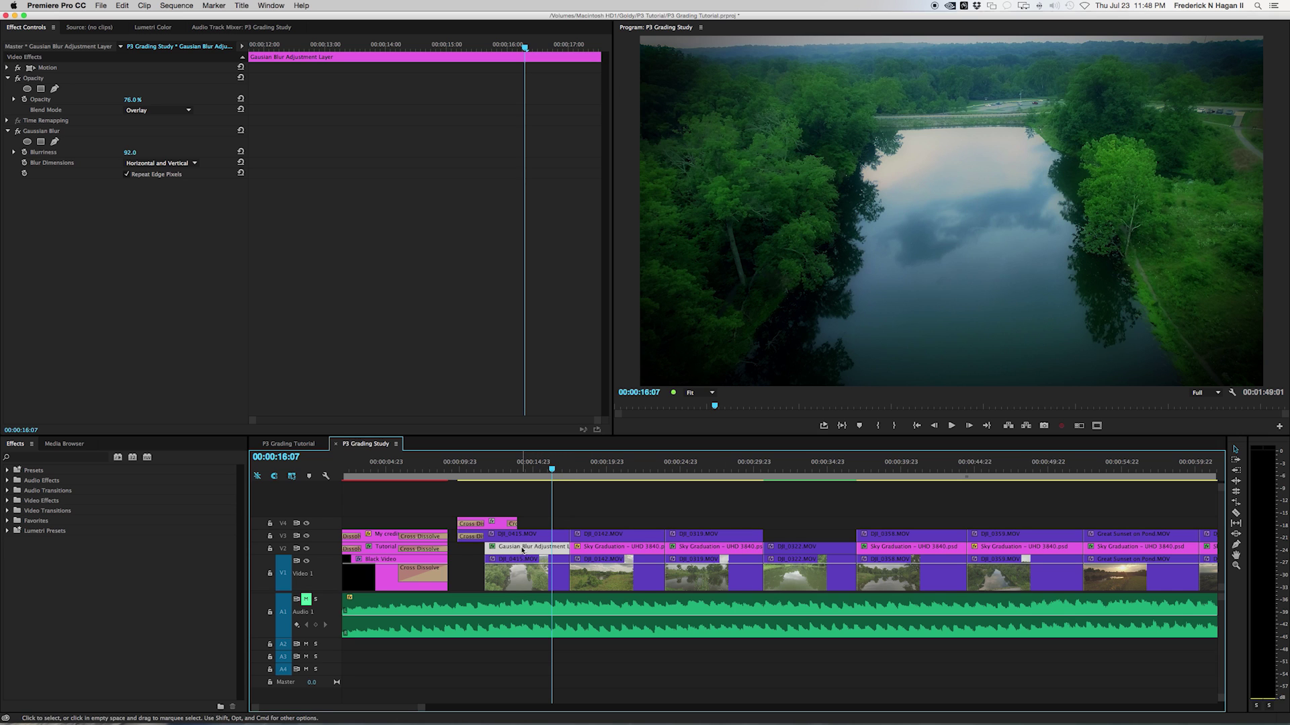
# Step: Hide and show track V2 to compare the blur overlay, and set the Gaussian Blur's Blurriness to 94.0
pyautogui.click(306, 549)
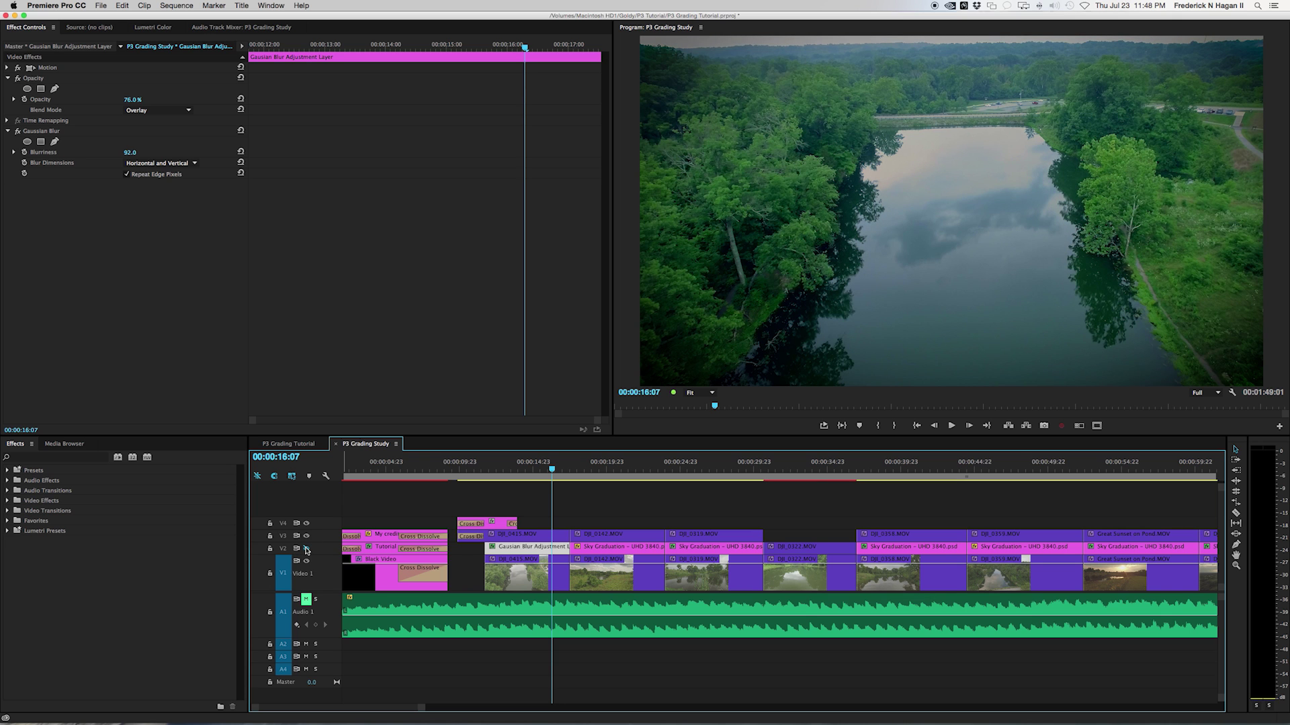
pyautogui.click(306, 549)
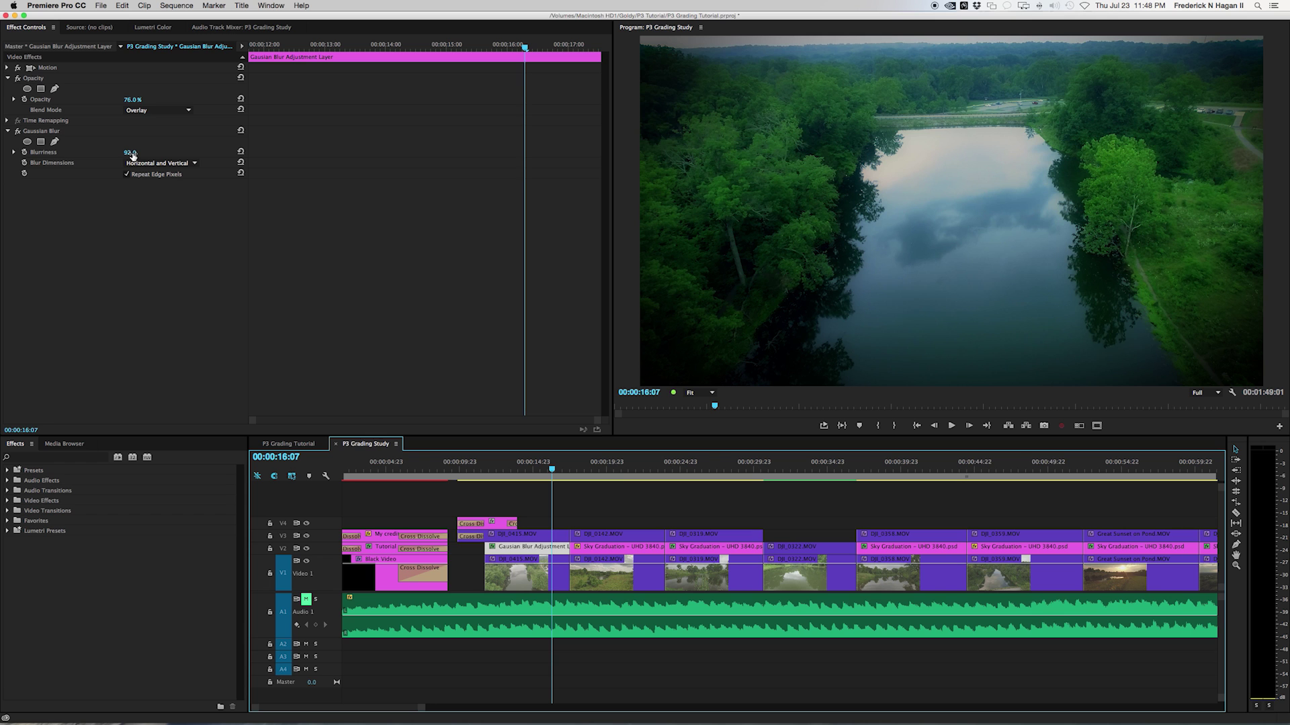
pyautogui.moveTo(134, 154); pyautogui.dragTo(145, 154)
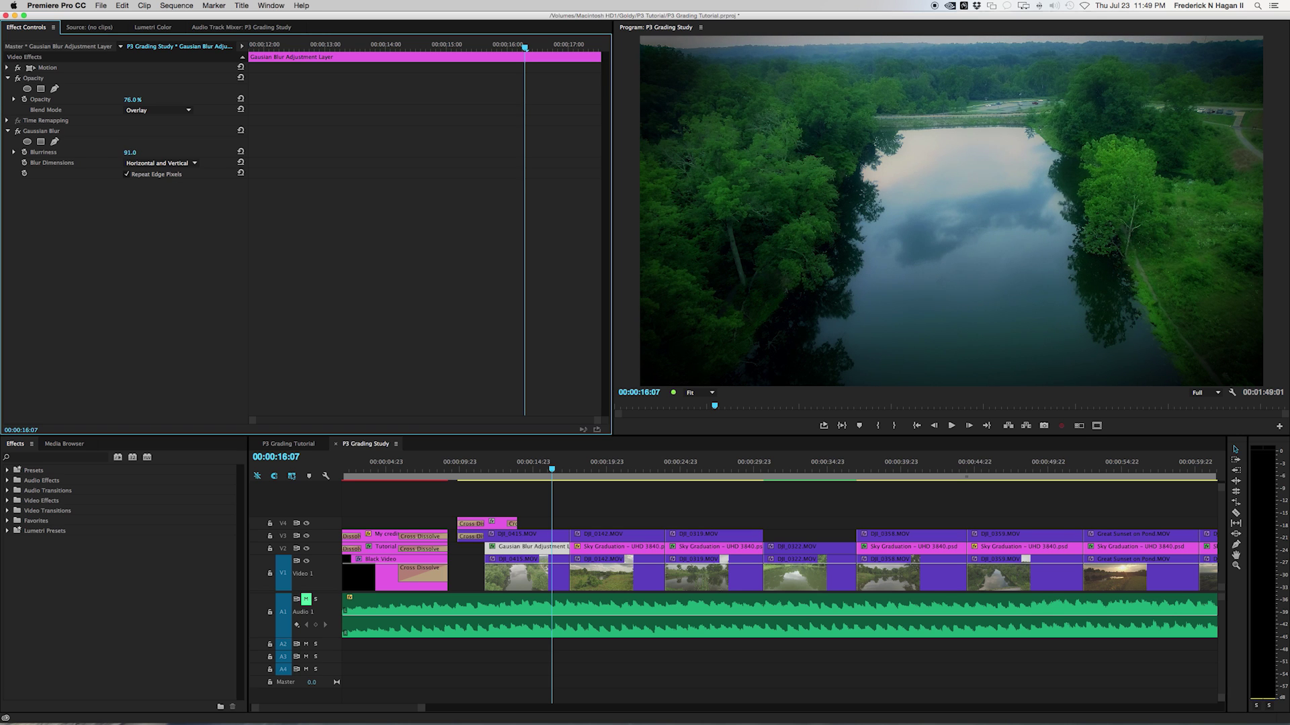
# Step: Play the first landscape clip from 00:00:12:01 through its wipe from the ungraded to the graded image
pyautogui.moveTo(543, 473); pyautogui.dragTo(489, 475)
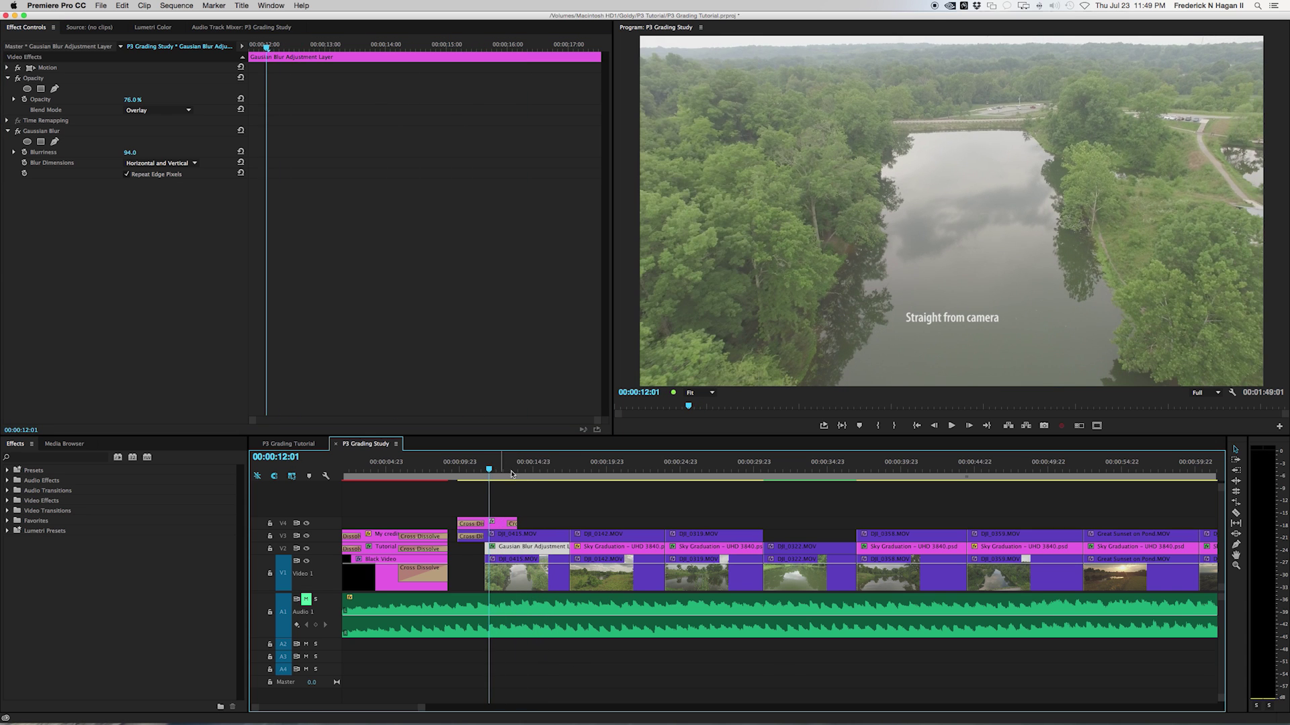
pyautogui.press('space')
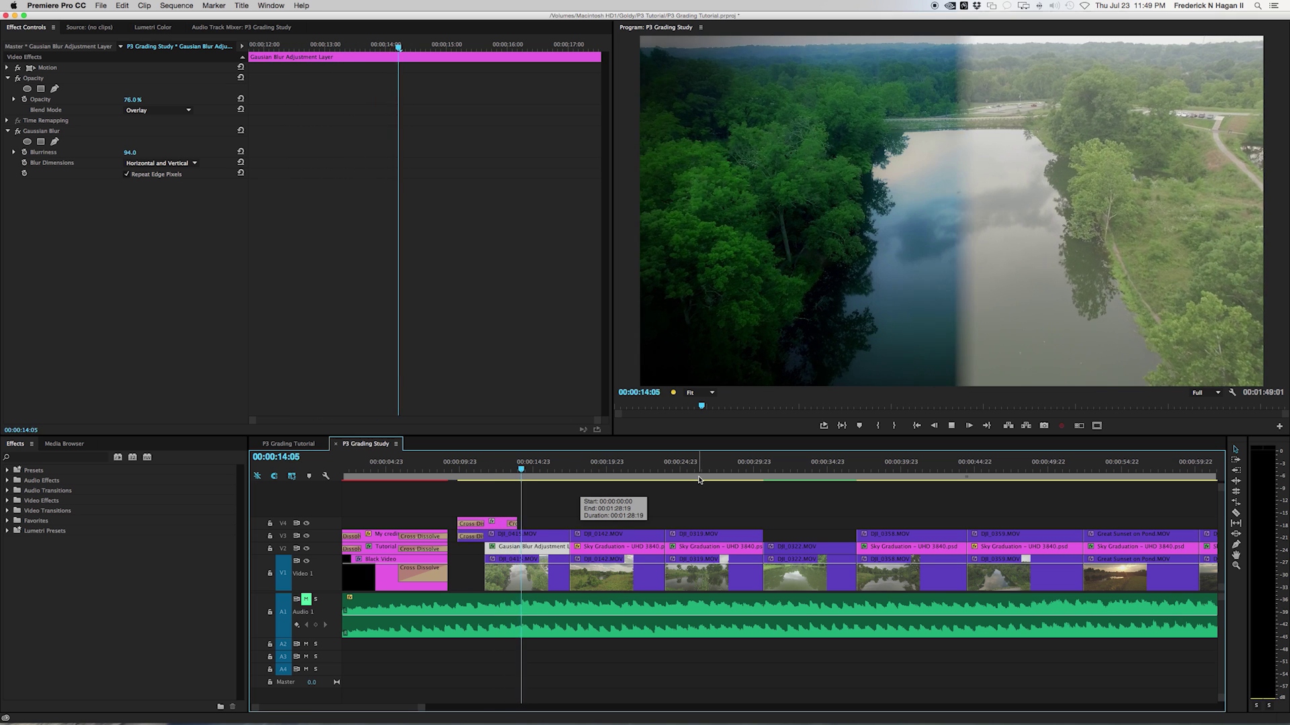
pyautogui.press('space')
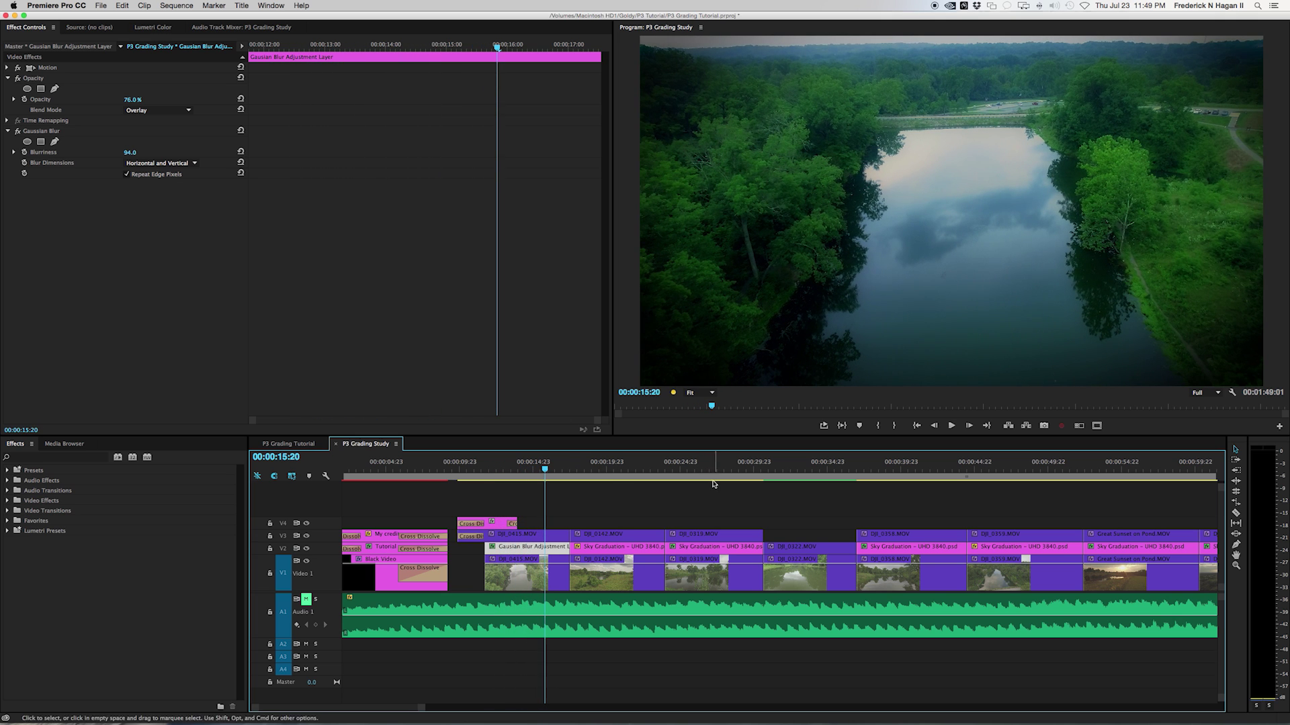
# Step: Go to the ungraded pond shot at 00:00:25:03, select DJI_0319.MOV, and collapse its second Three-Way Color Corrector
pyautogui.hscroll(-2, 635, 479)
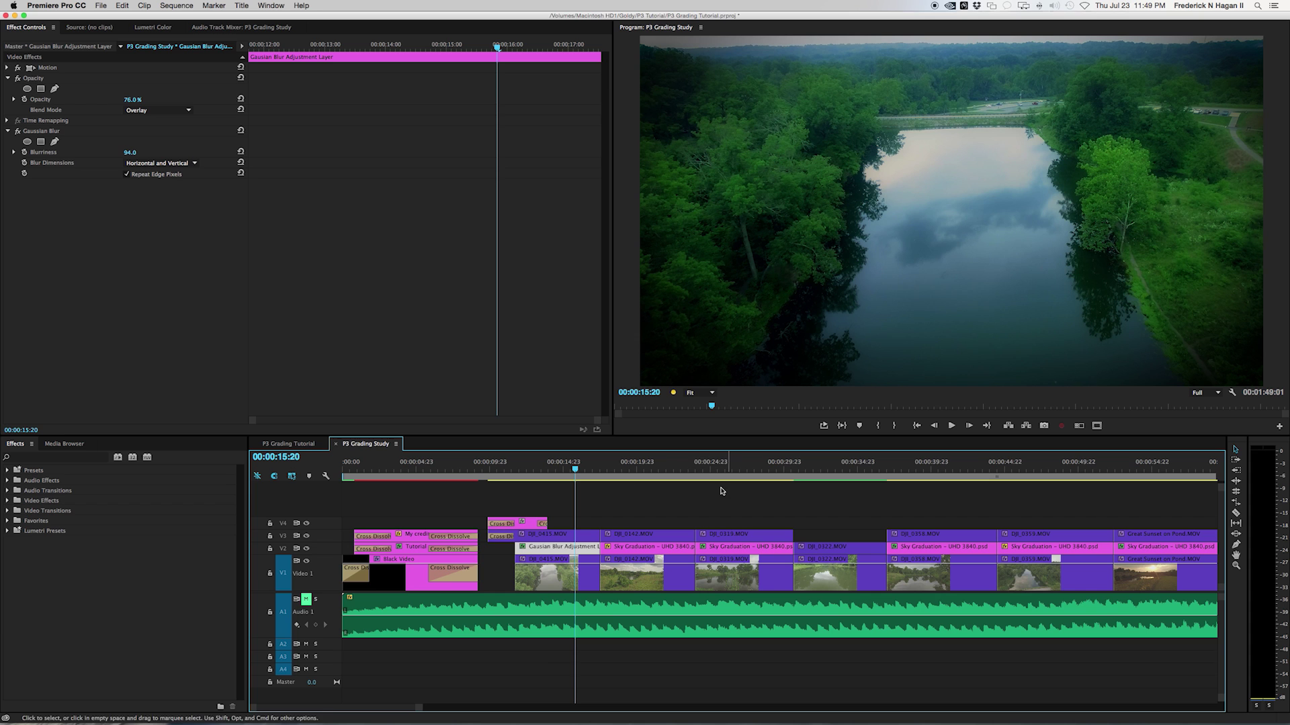
pyautogui.click(699, 467)
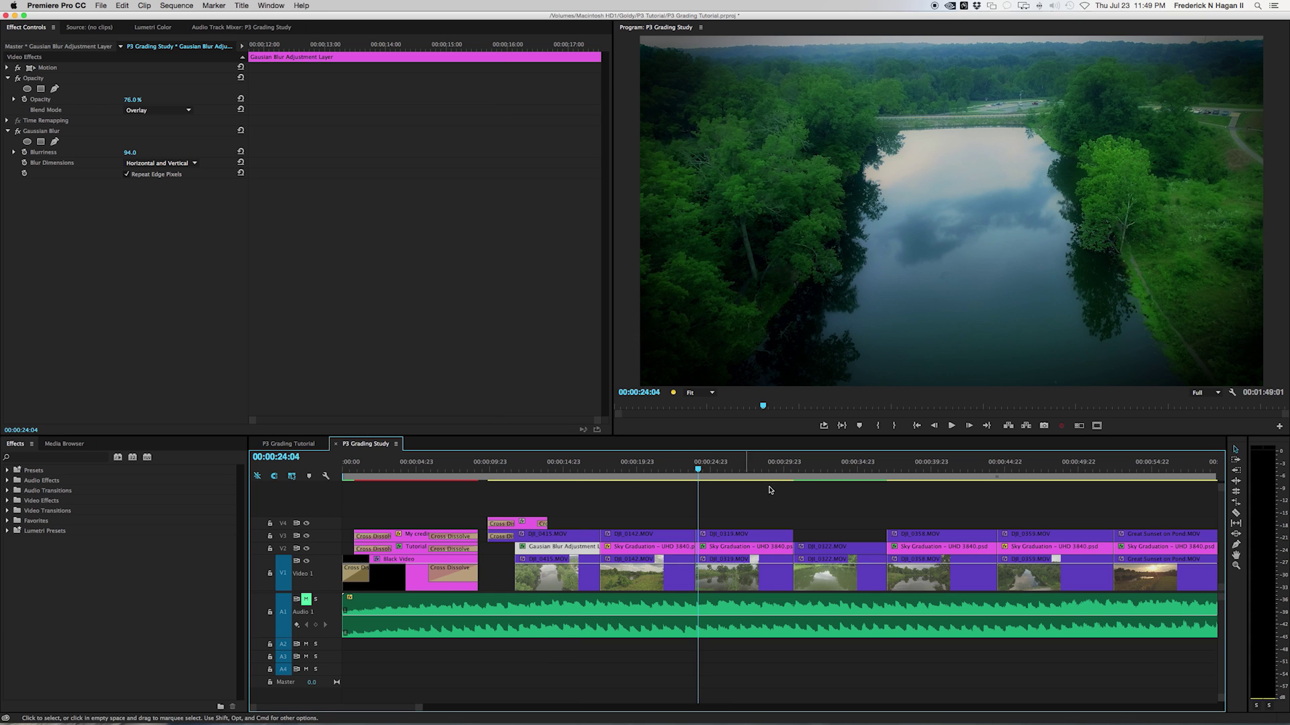
pyautogui.moveTo(700, 473); pyautogui.dragTo(706, 470)
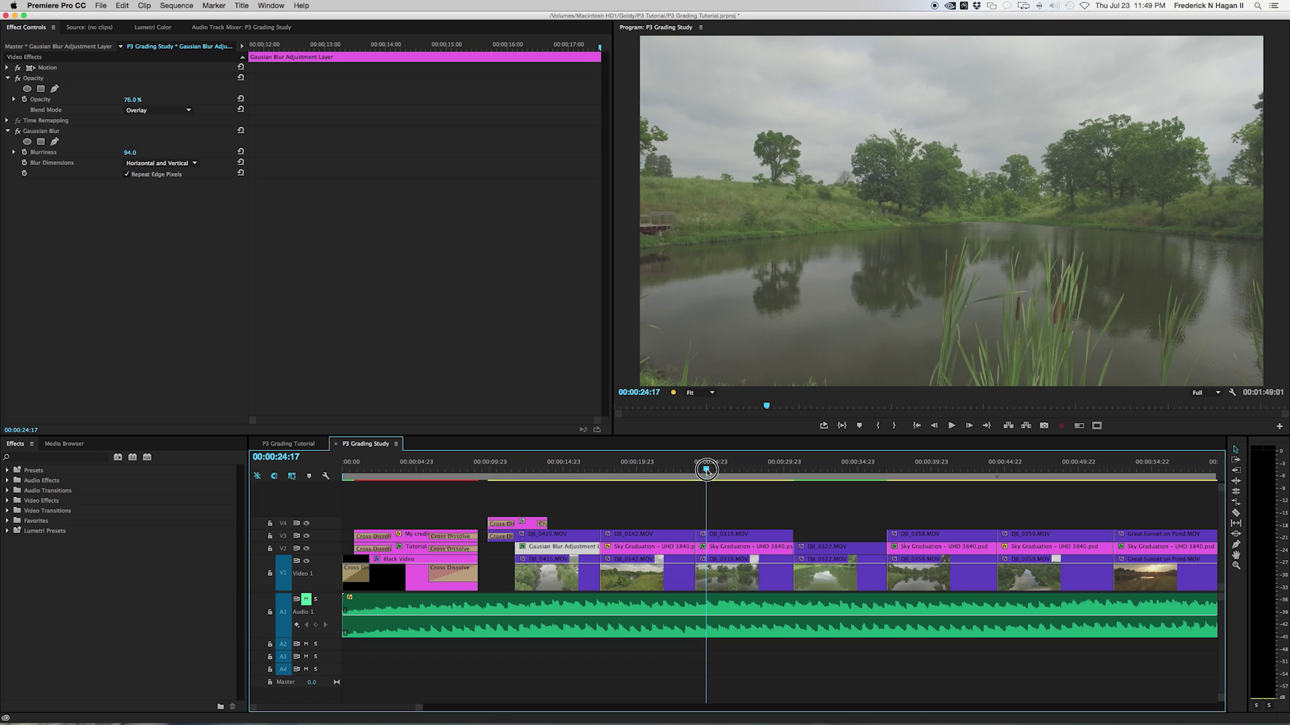
pyautogui.moveTo(706, 470); pyautogui.dragTo(712, 469)
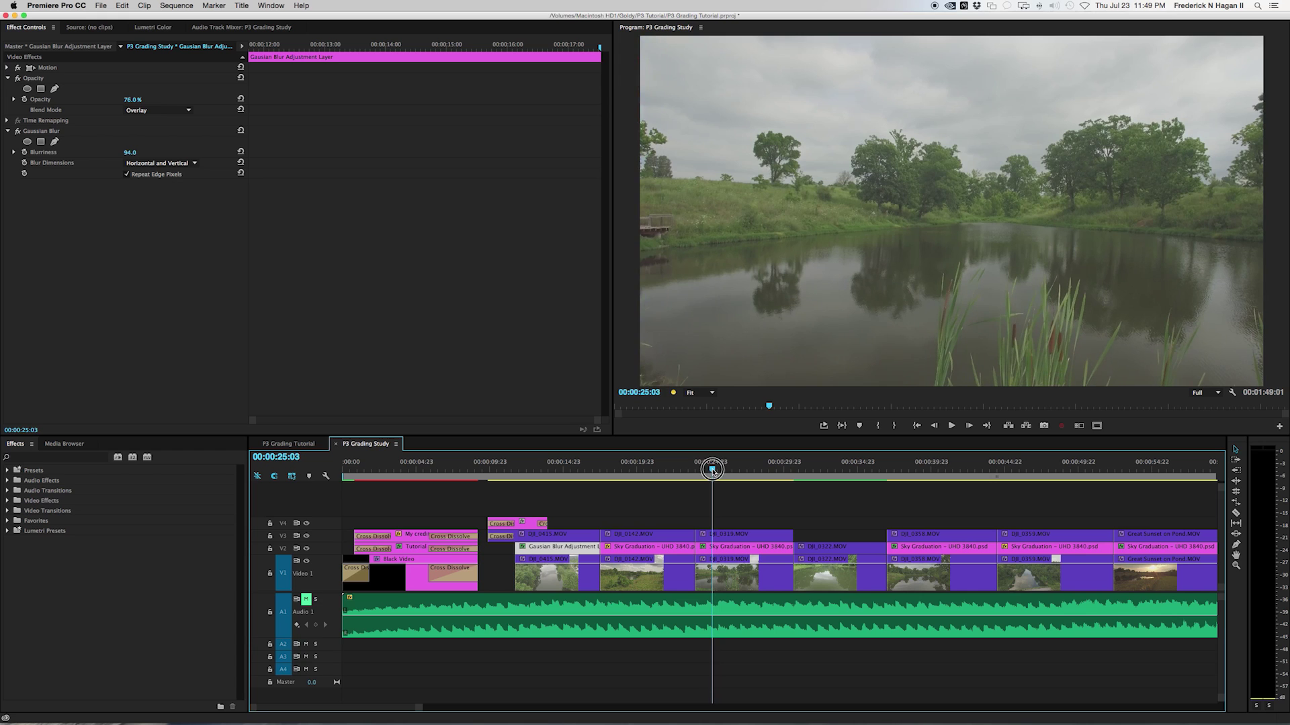
pyautogui.click(729, 584)
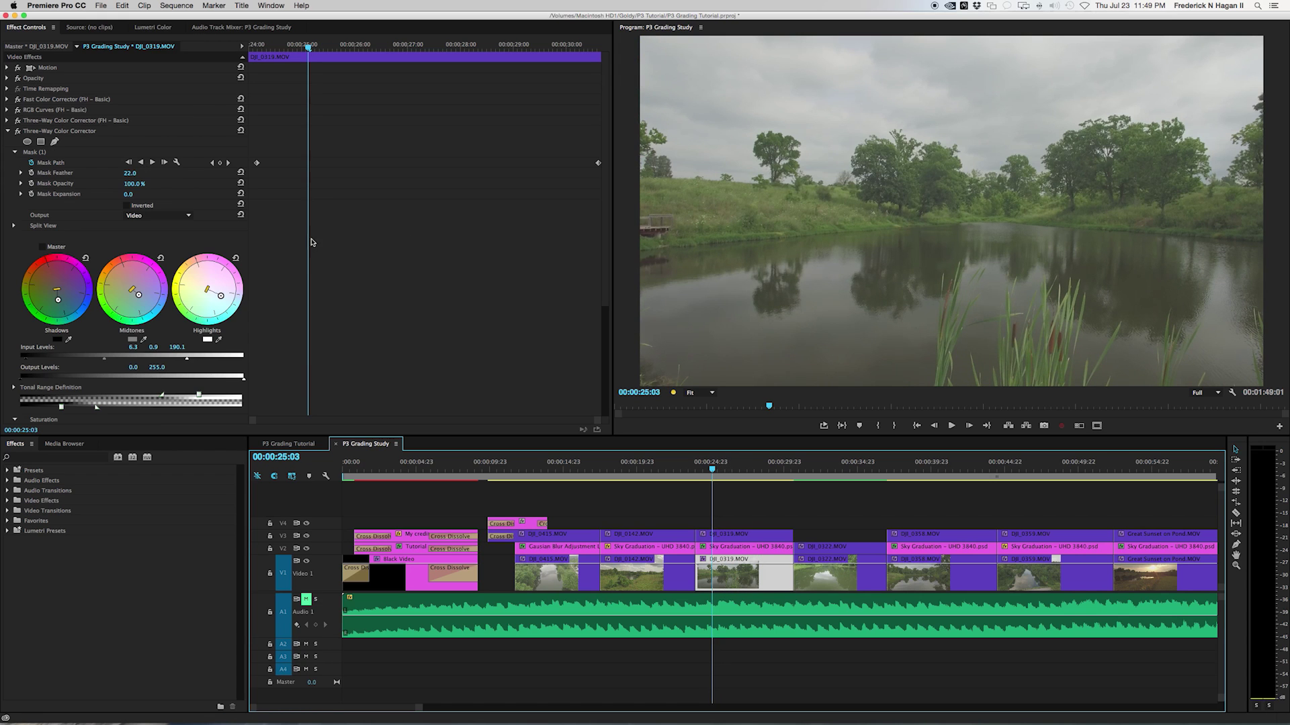
pyautogui.click(9, 132)
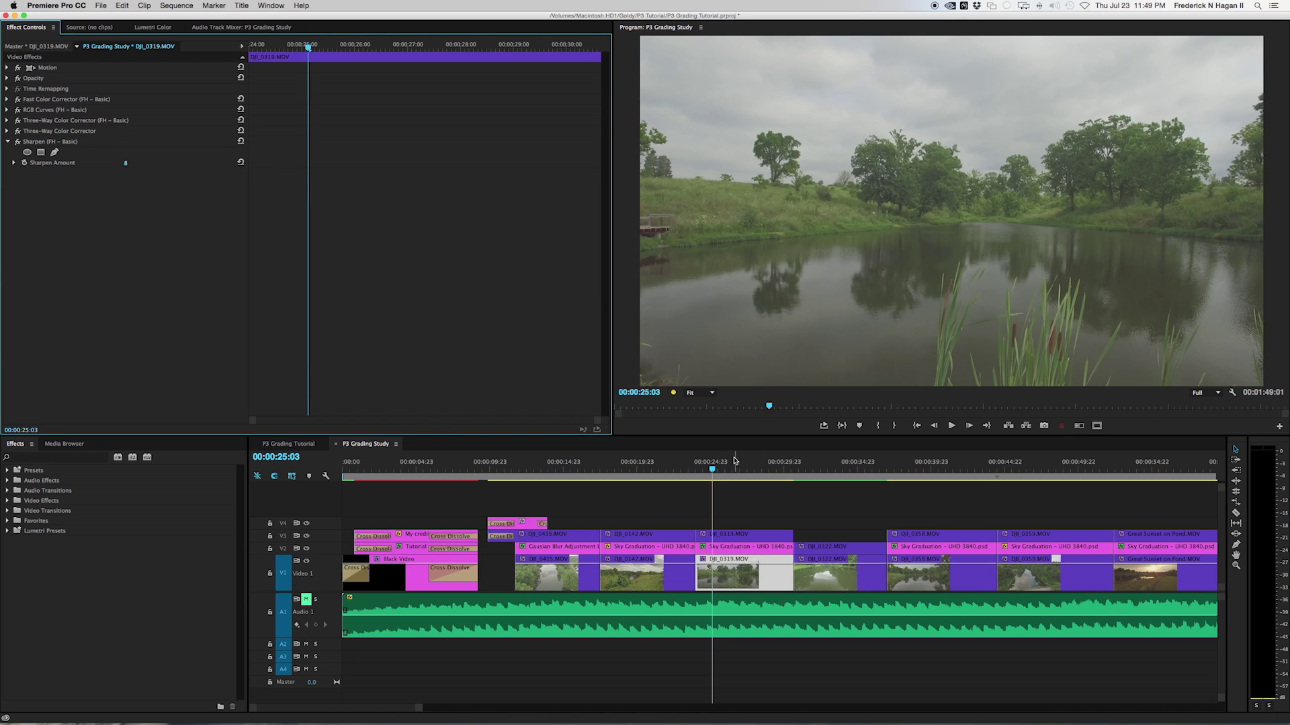
# Step: At the graded section around 00:00:28:21, display Mask (1) of DJI_0319.MOV's second Three-Way Color Corrector with the preview at 50%
pyautogui.moveTo(711, 473); pyautogui.dragTo(768, 471)
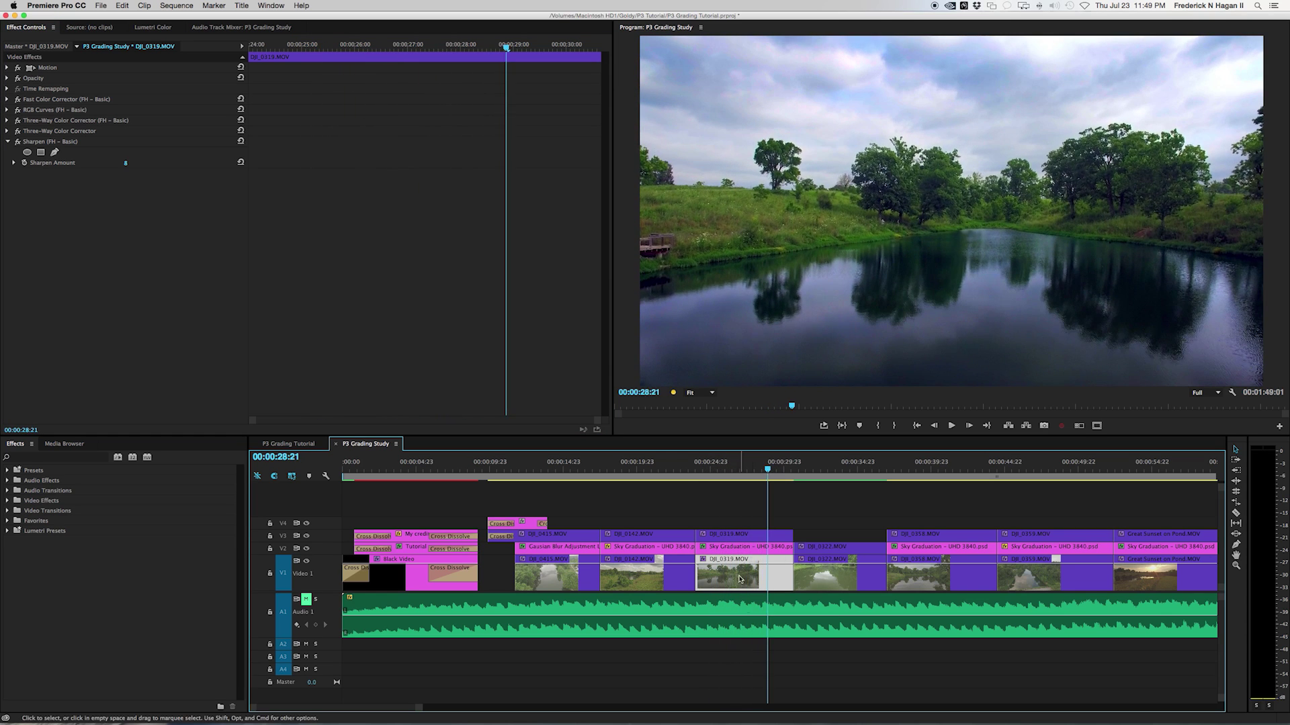
pyautogui.click(7, 131)
pyautogui.click(34, 153)
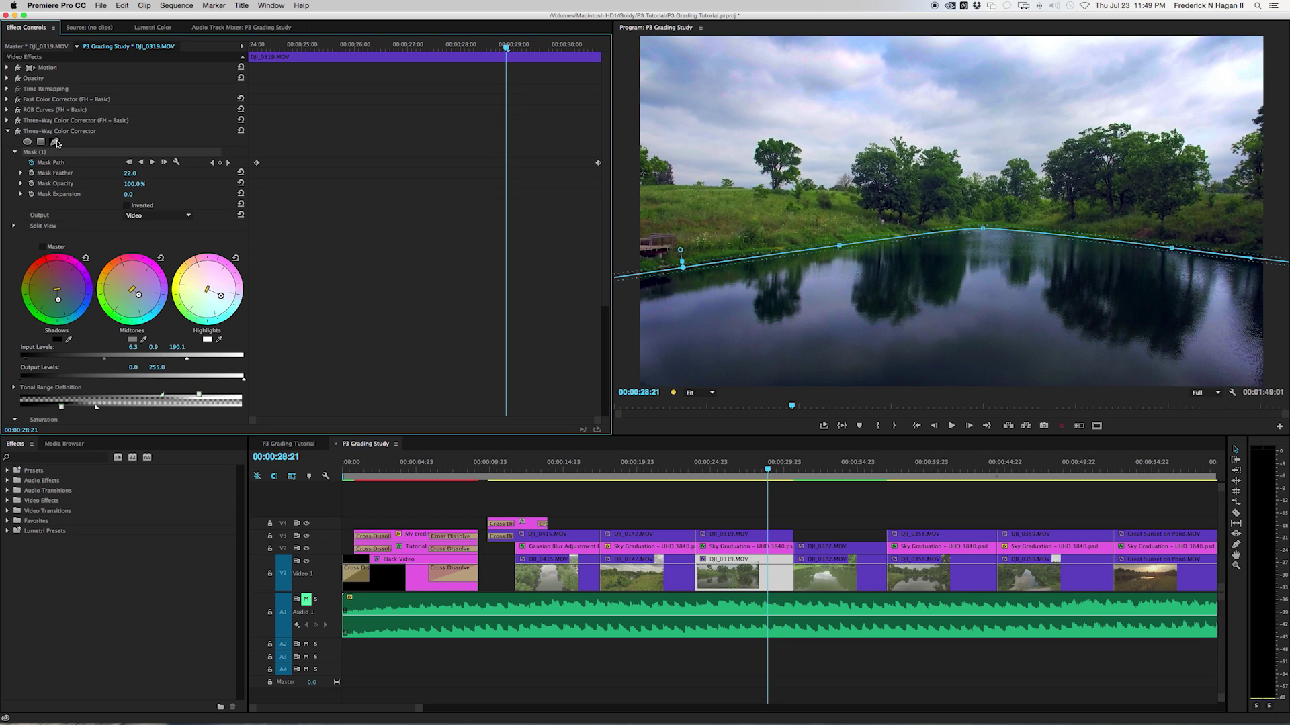
pyautogui.click(699, 393)
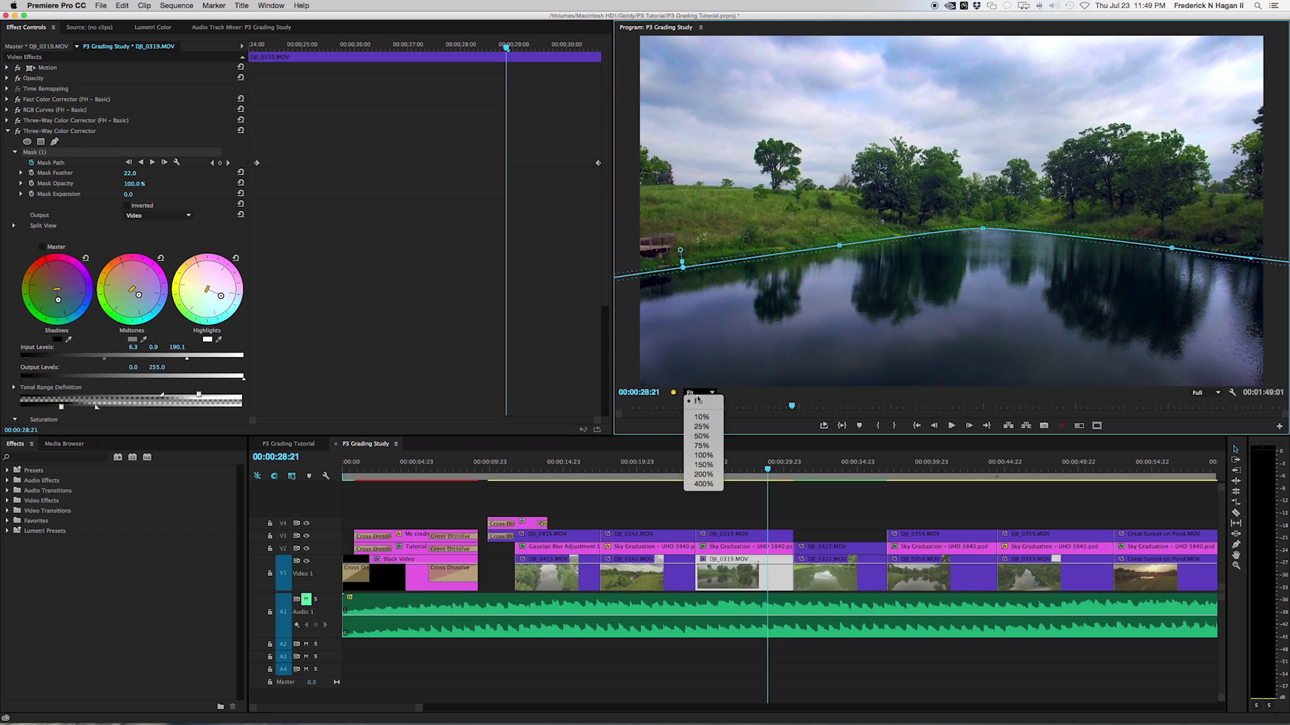
pyautogui.click(693, 437)
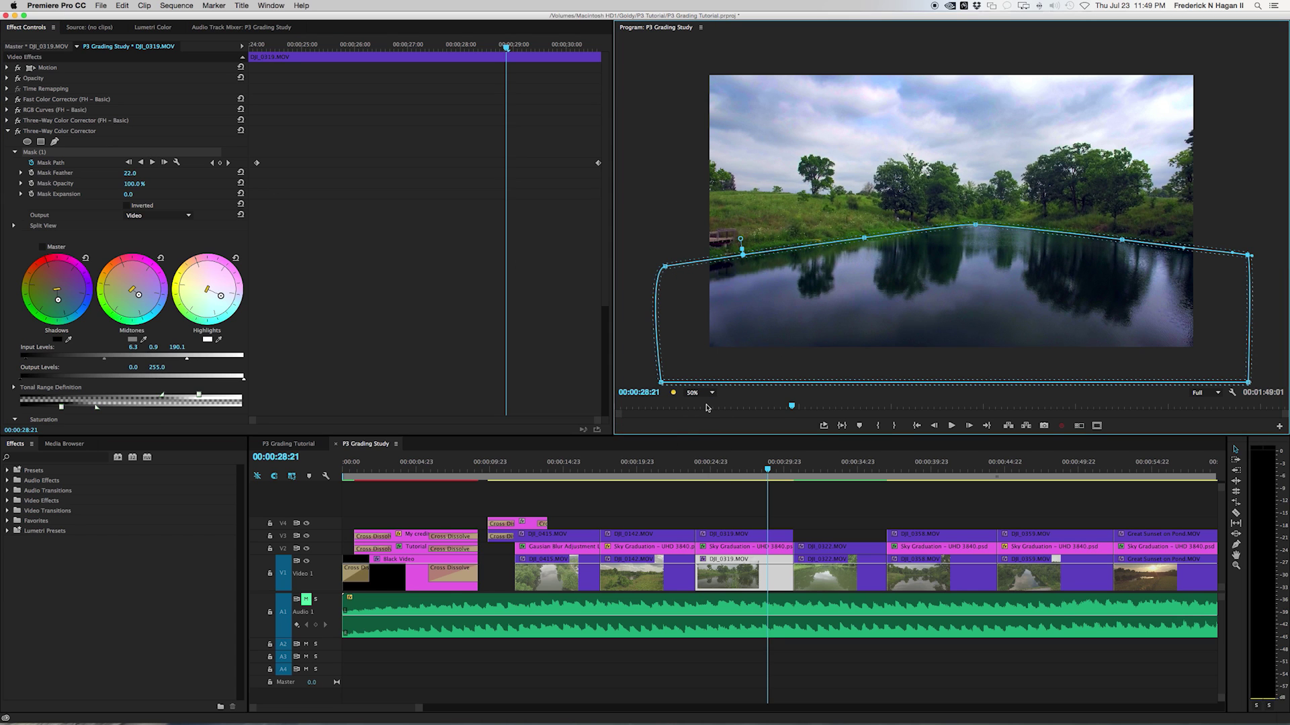
pyautogui.press('Right')
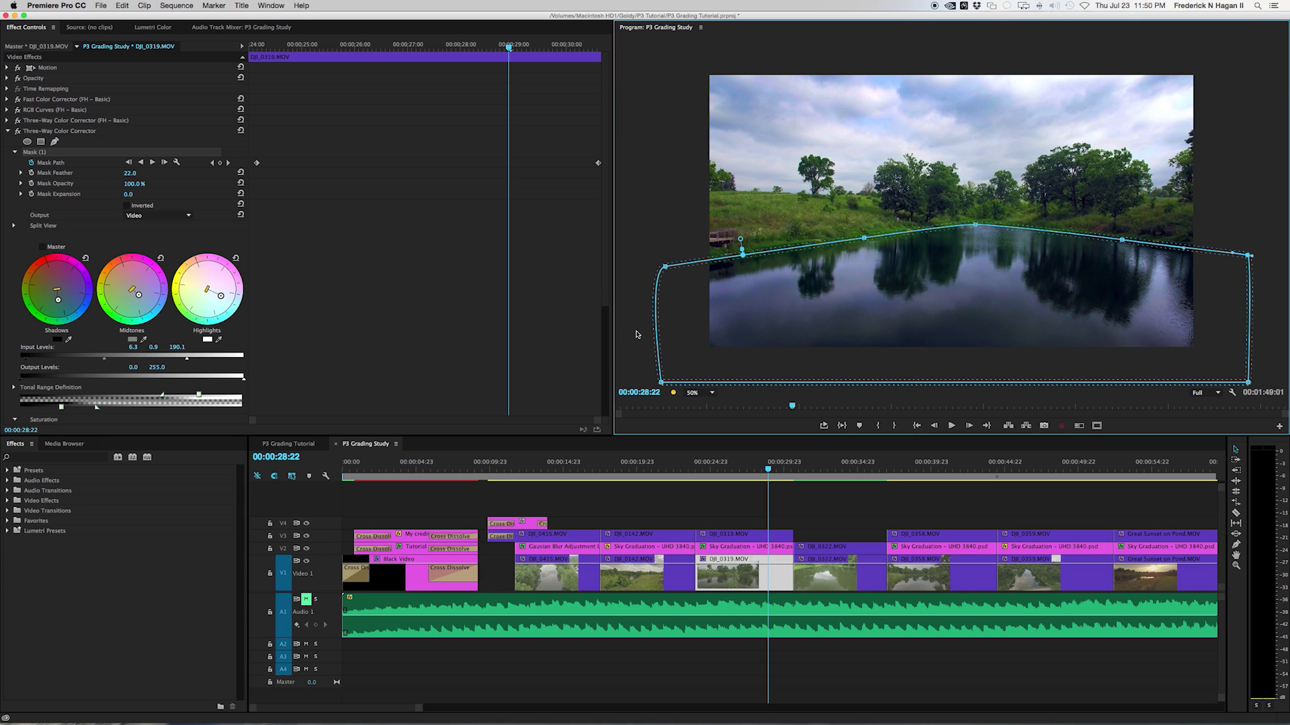
# Step: View Mask (1) at the Mask Path's first keyframe at 00:00:24:04 and at its last keyframe at 00:00:30:15
pyautogui.click(254, 48)
pyautogui.moveTo(254, 49); pyautogui.dragTo(257, 48)
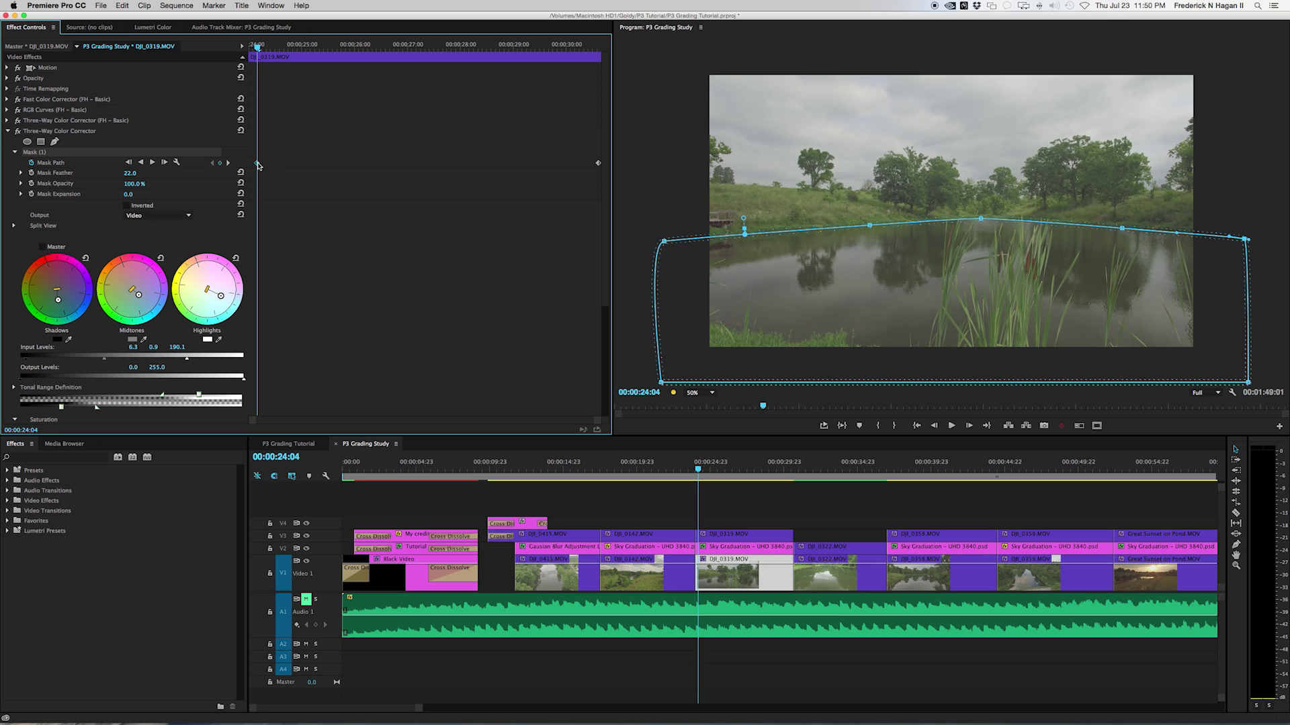
pyautogui.moveTo(576, 45); pyautogui.dragTo(599, 47)
pyautogui.press('Right')
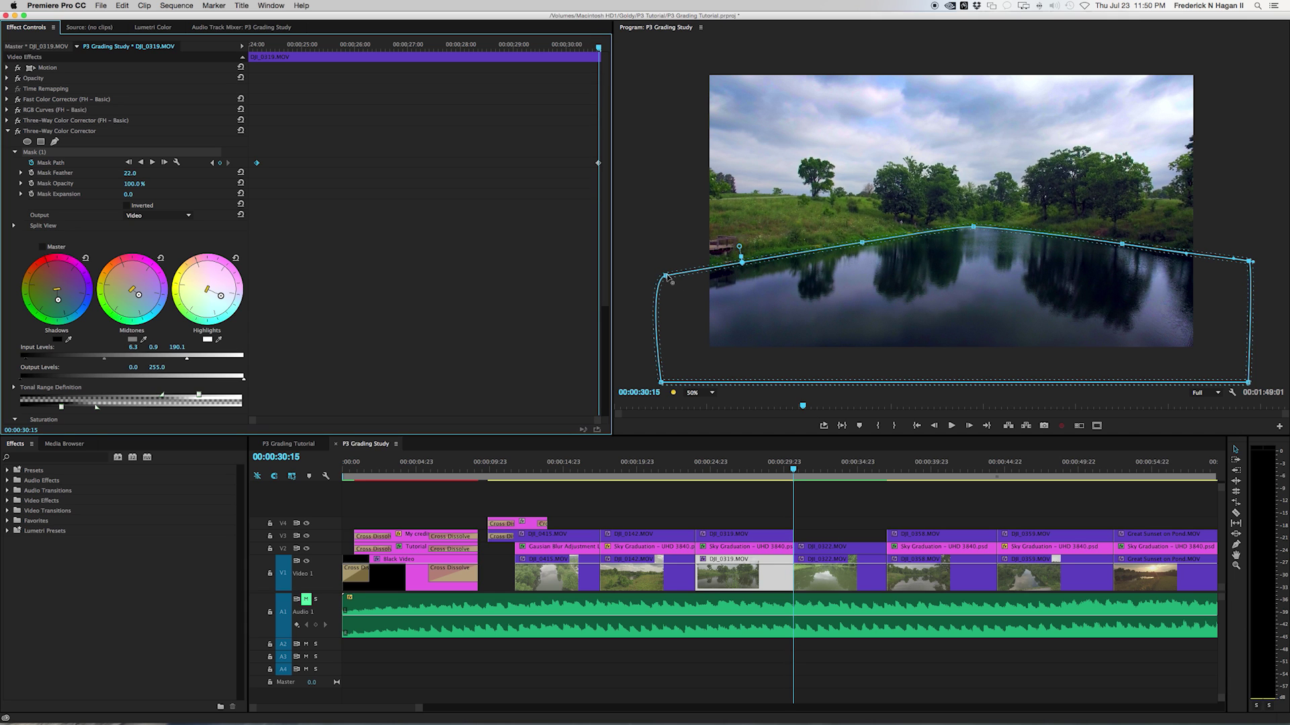
# Step: Shift the mask's upper-left corner point slightly inward at the last Mask Path keyframe, and scrub through the clip to check the mask's motion
pyautogui.click(863, 243)
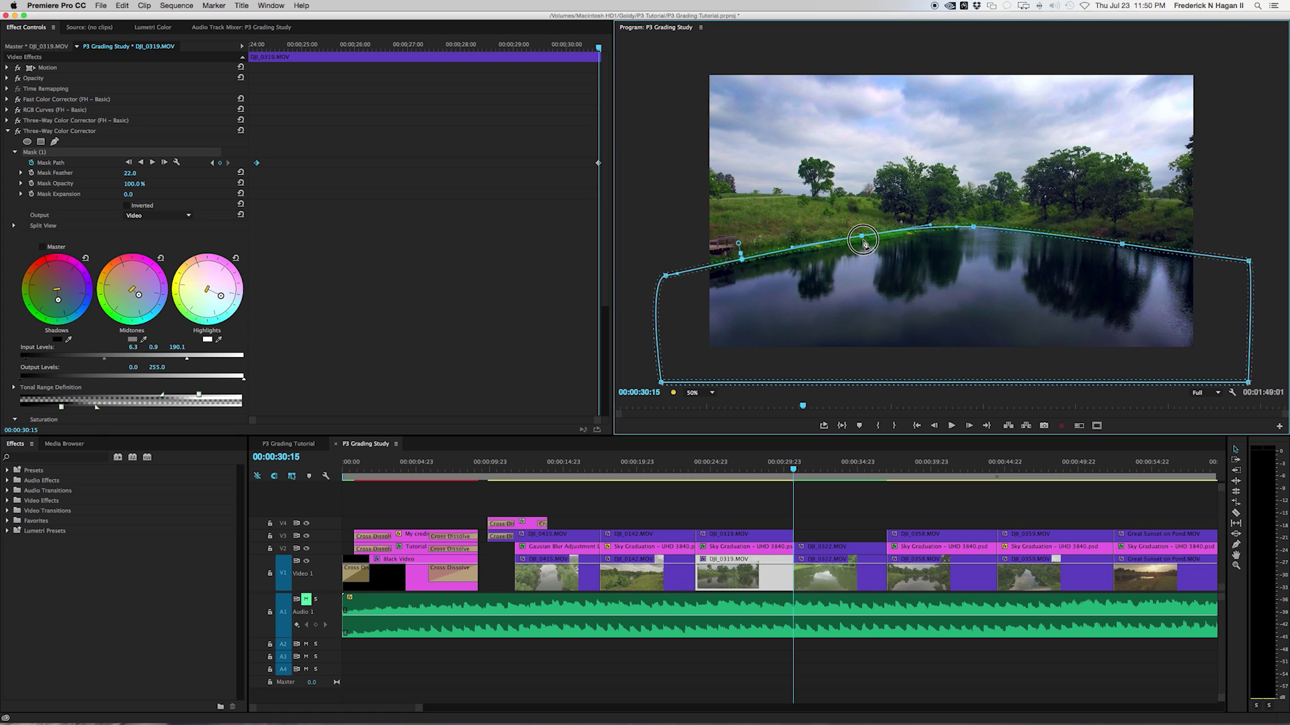
pyautogui.click(681, 289)
pyautogui.moveTo(682, 288); pyautogui.dragTo(673, 277)
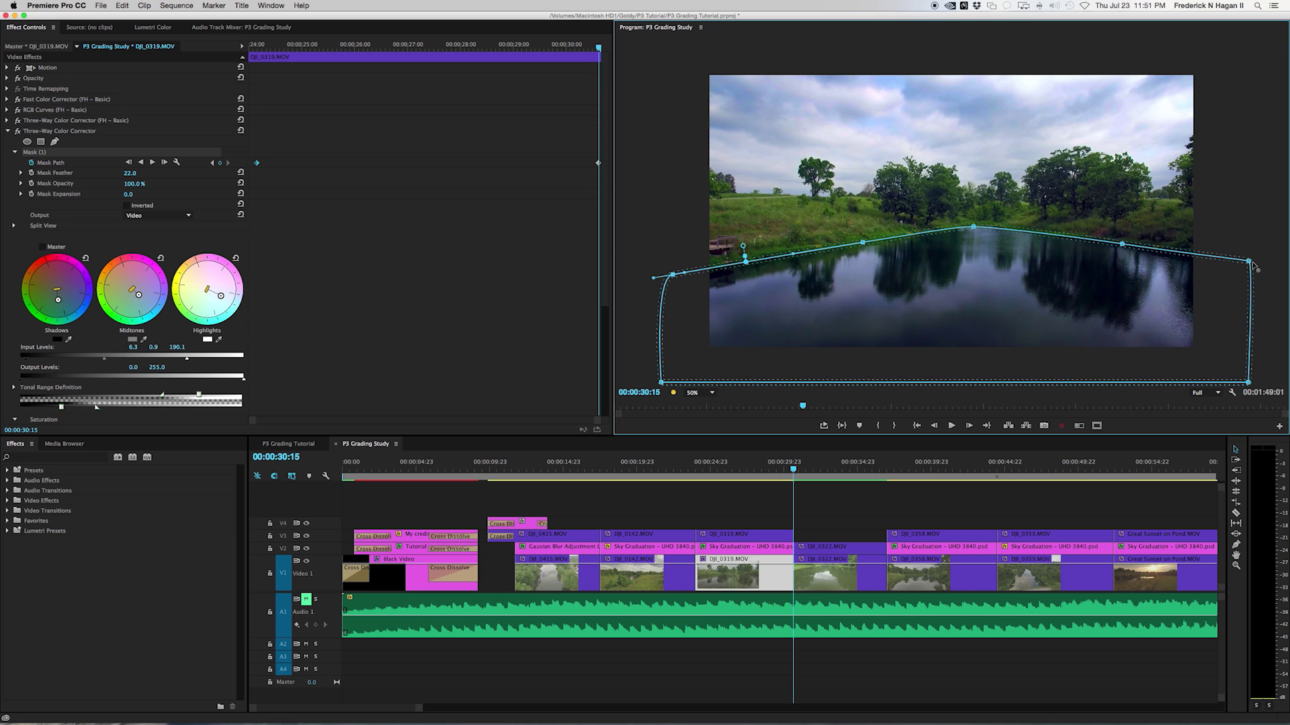
pyautogui.click(597, 163)
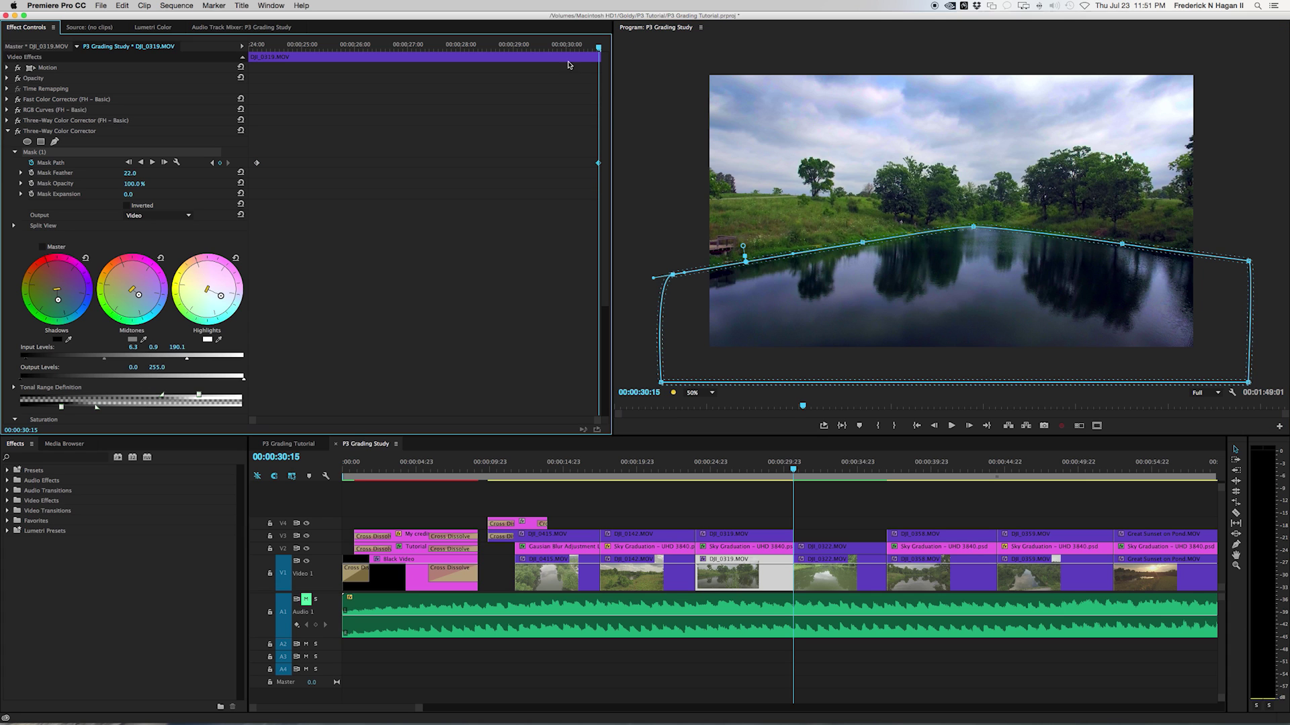
pyautogui.moveTo(252, 51); pyautogui.dragTo(595, 48)
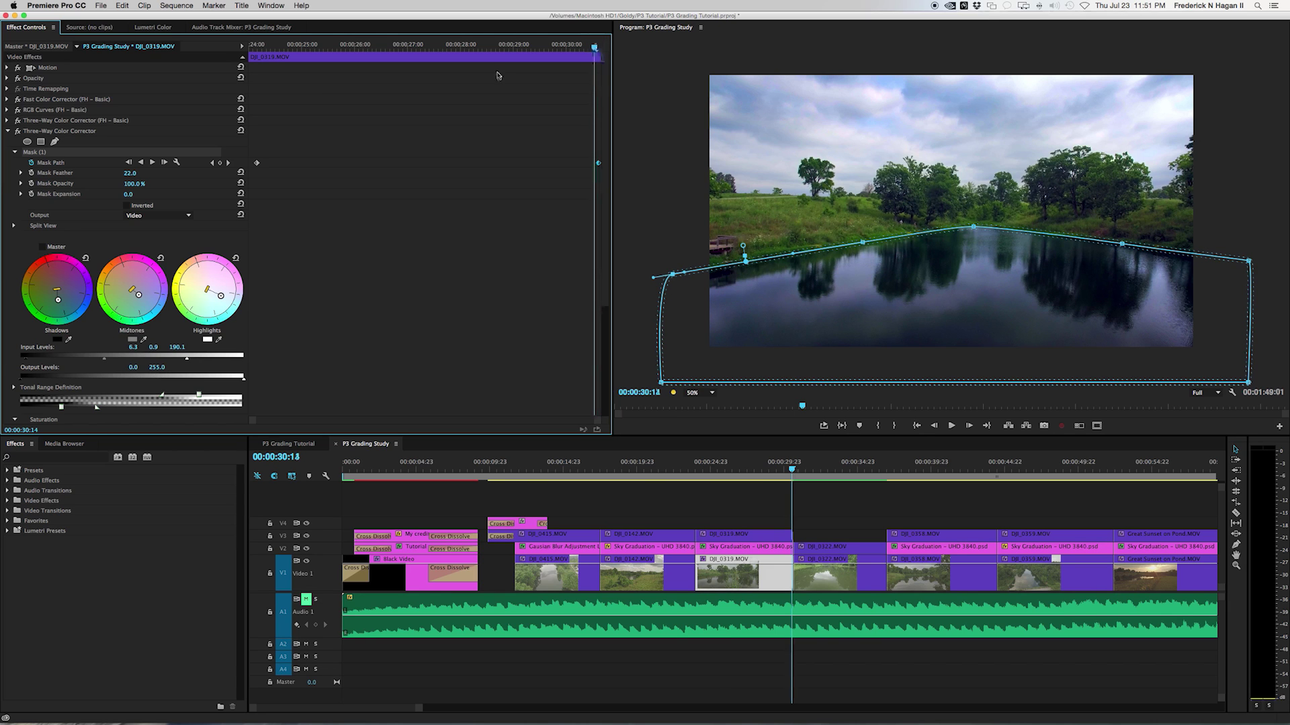
# Step: Deselect the mask, and turn the masked Three-Way Color Corrector off and on to compare the water, leaving it enabled
pyautogui.click(18, 133)
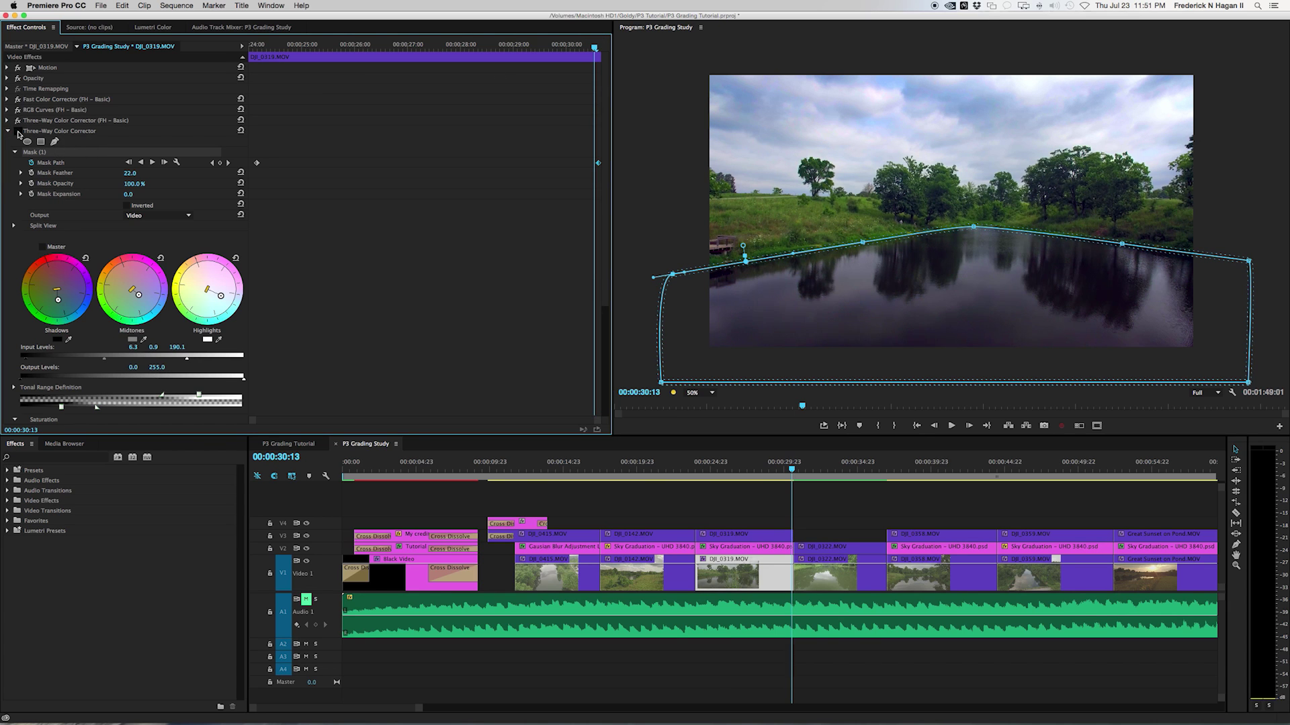
pyautogui.click(403, 262)
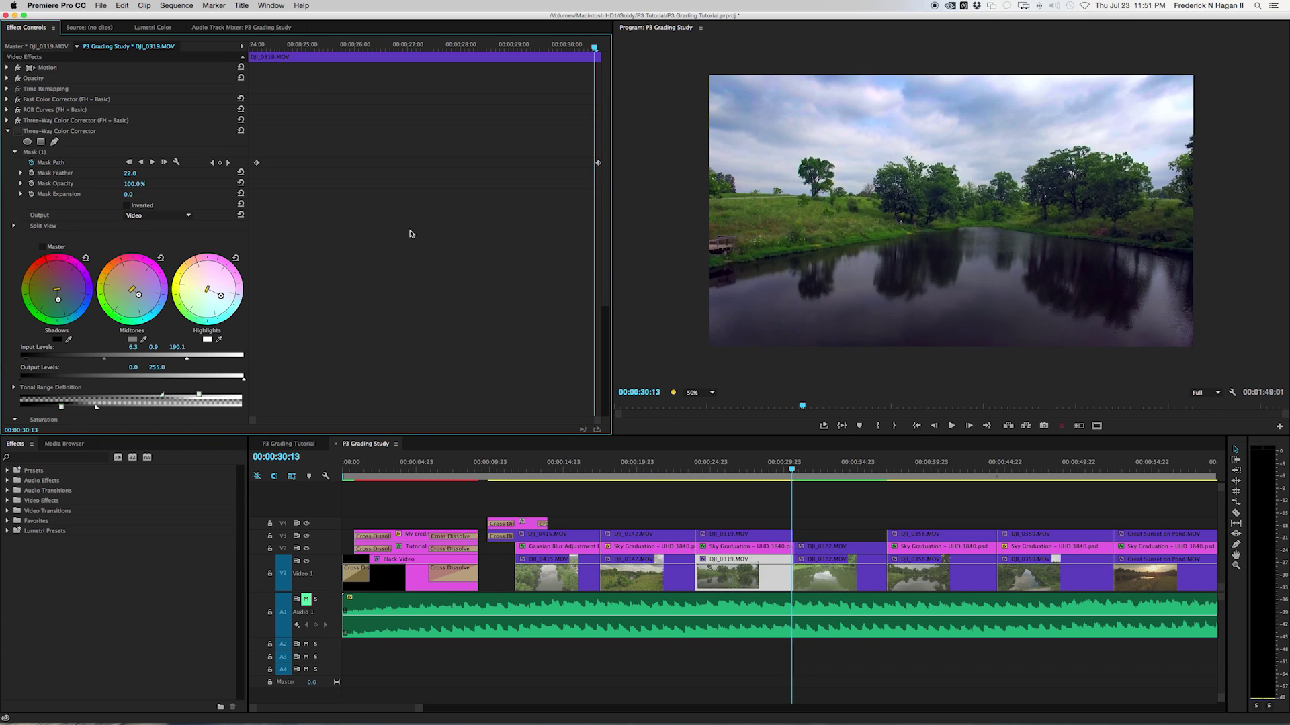
pyautogui.click(18, 132)
pyautogui.click(18, 132)
pyautogui.click(18, 131)
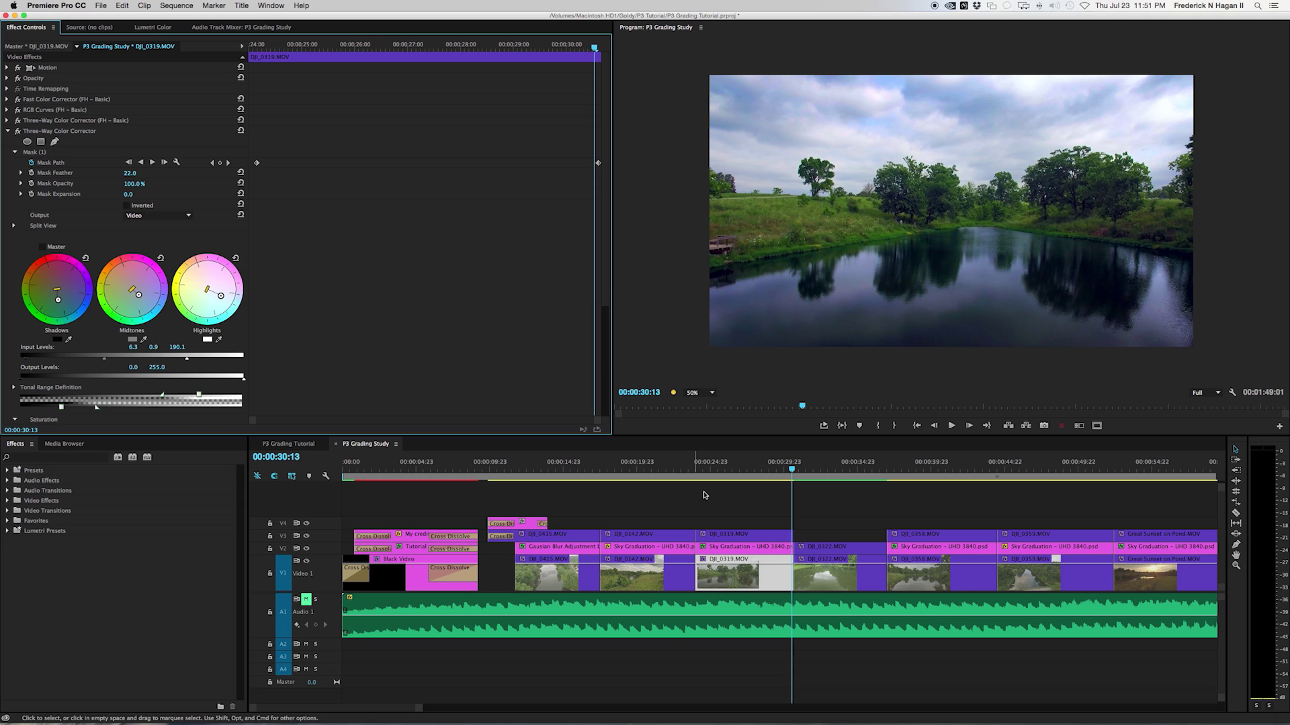
# Step: Open the Sky Graduation – UHD 3840.psd layer above the pond clip in the Source Monitor, with the sequence at 00:00:28:07
pyautogui.click(777, 562)
pyautogui.click(775, 547)
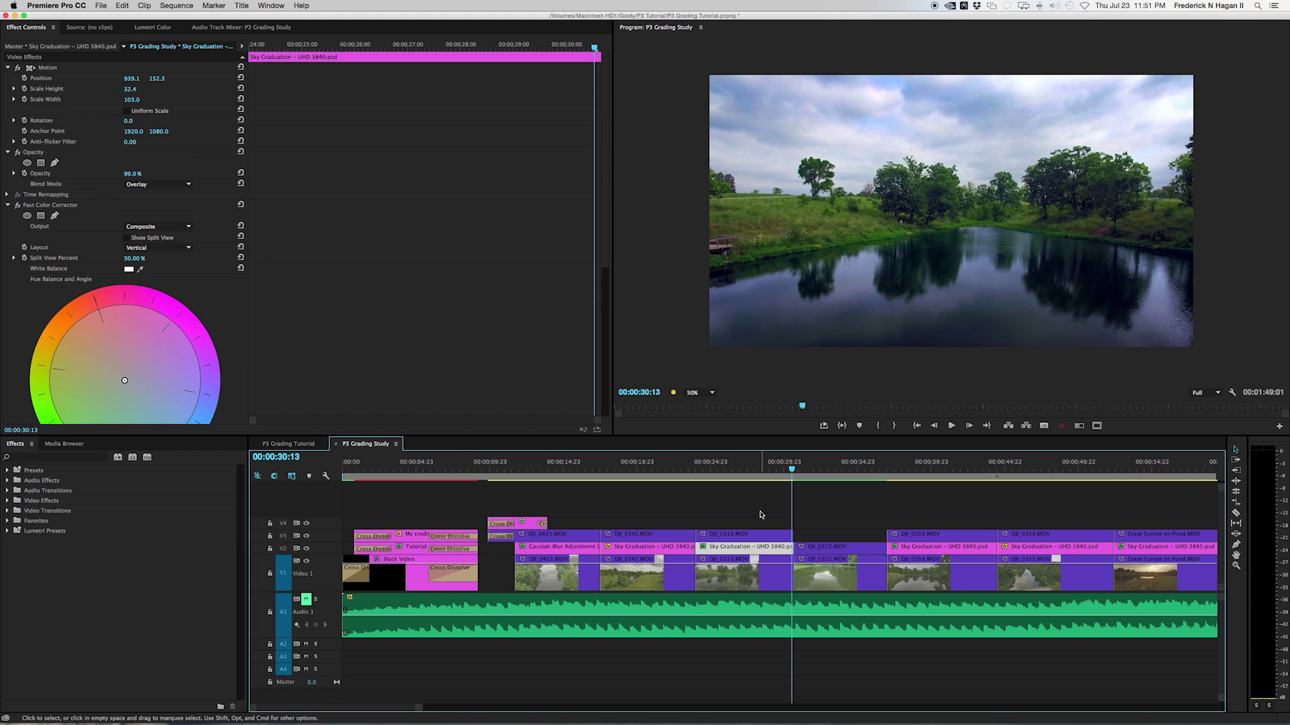
pyautogui.moveTo(791, 469); pyautogui.dragTo(759, 470)
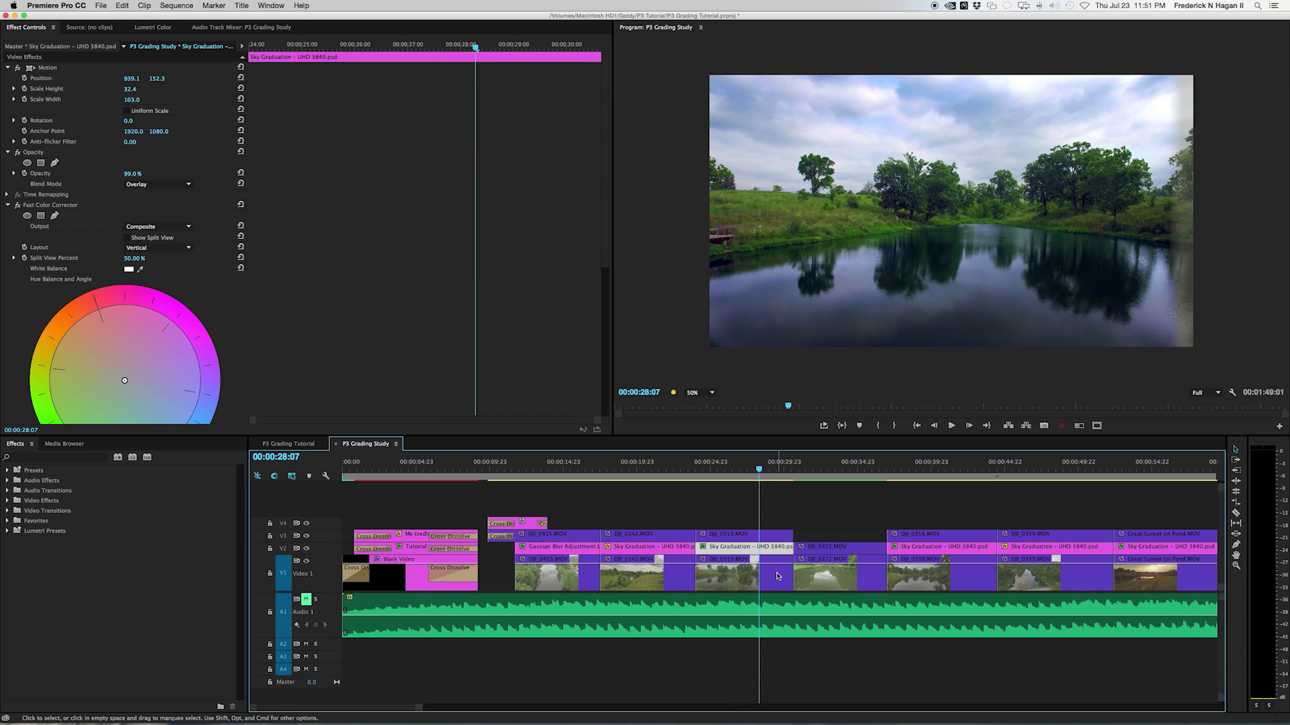
pyautogui.doubleClick(721, 553)
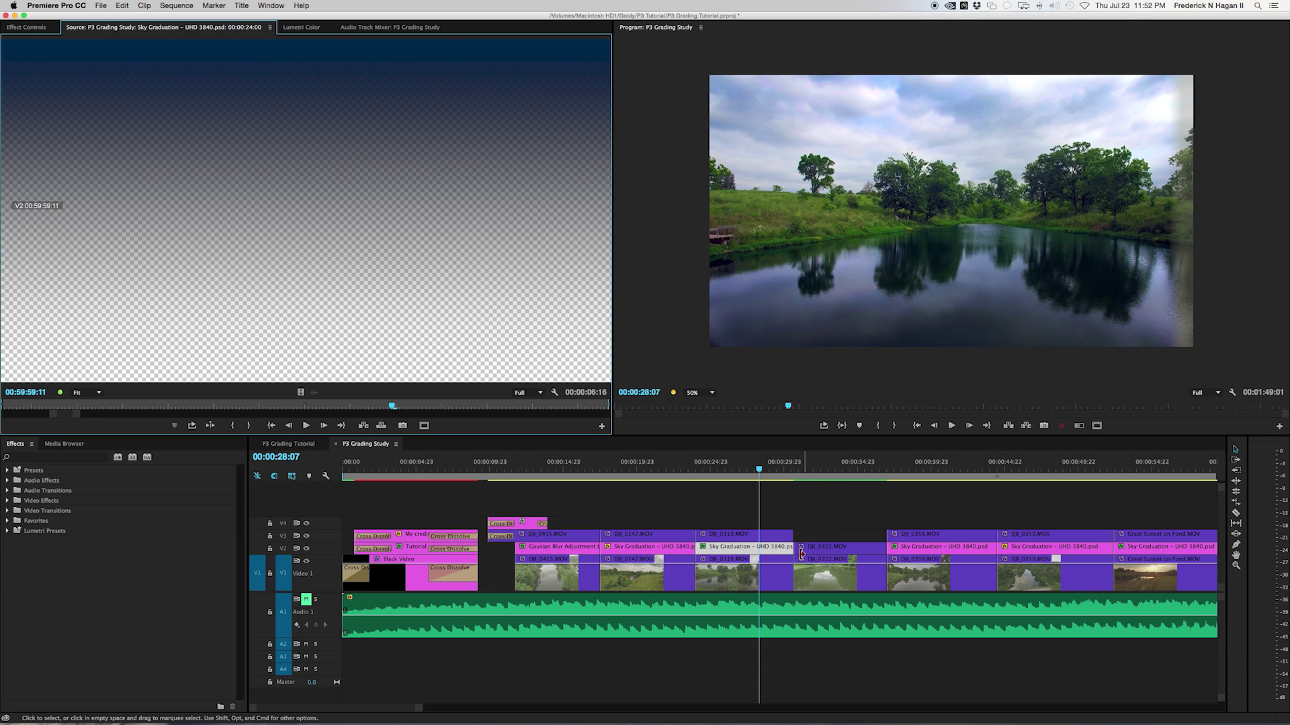
pyautogui.click(771, 549)
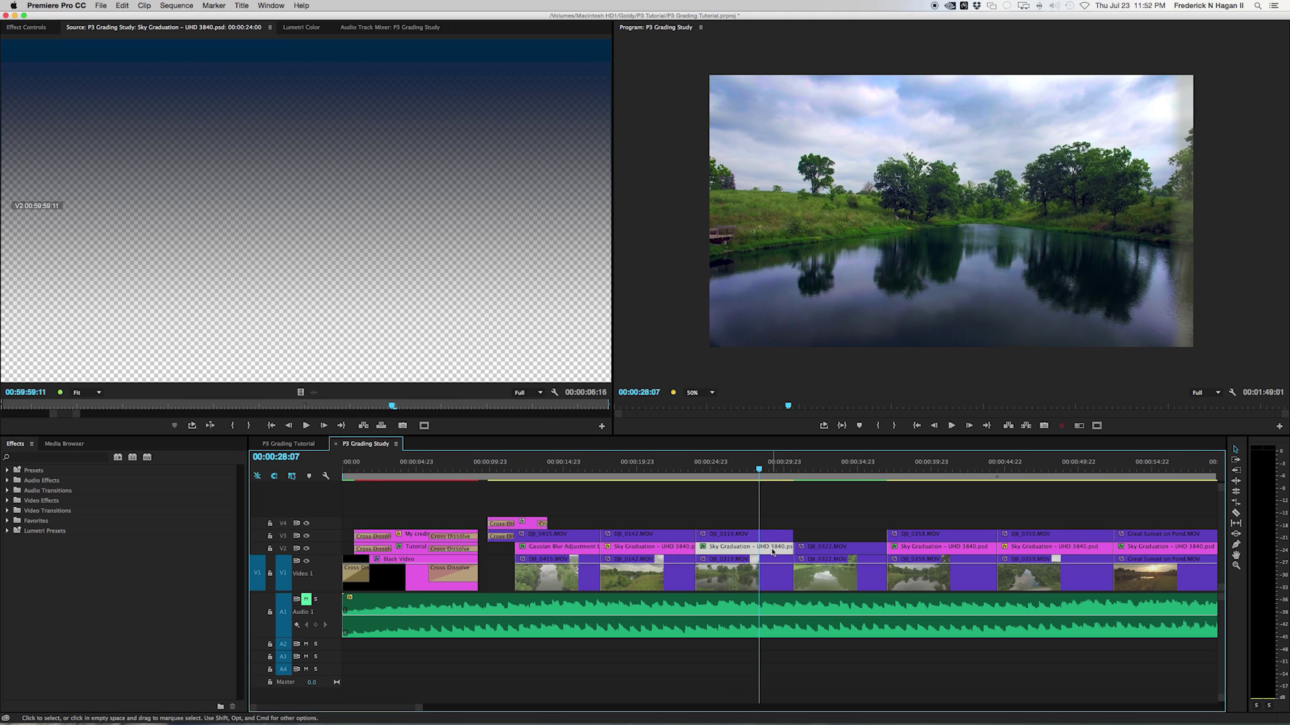
pyautogui.hscroll(2, 773, 552)
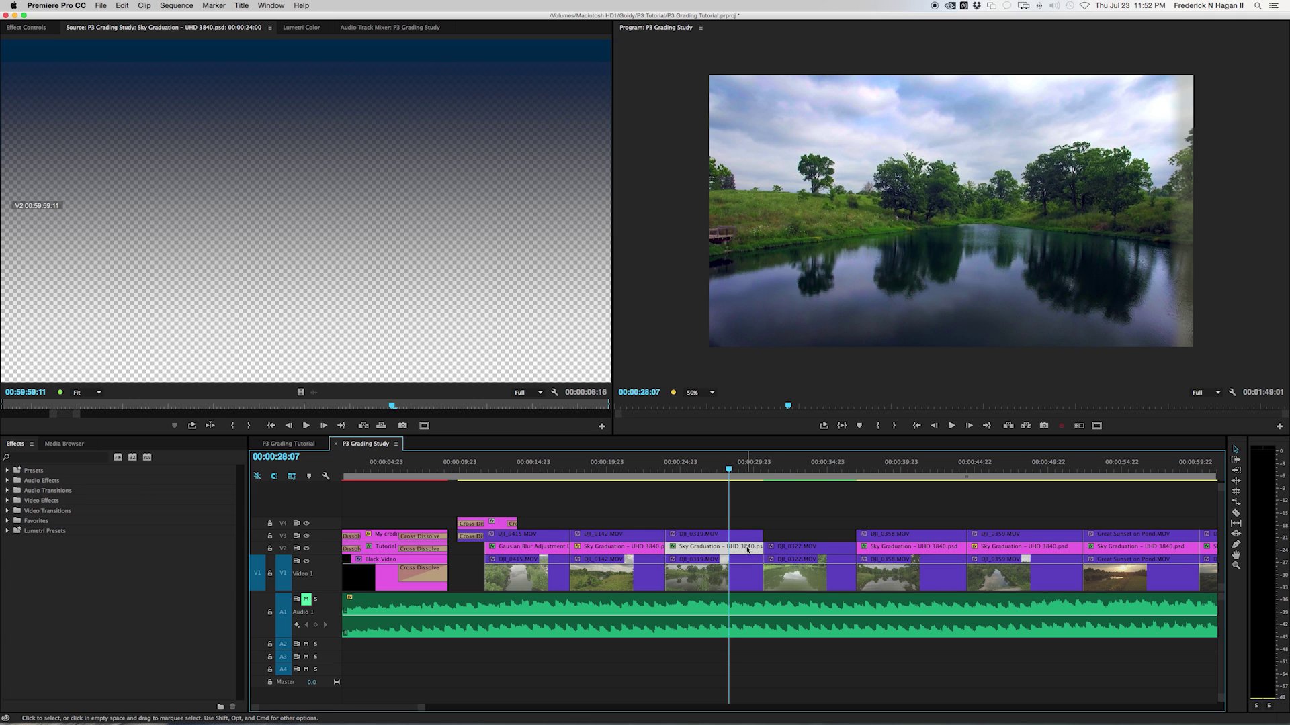
pyautogui.click(271, 45)
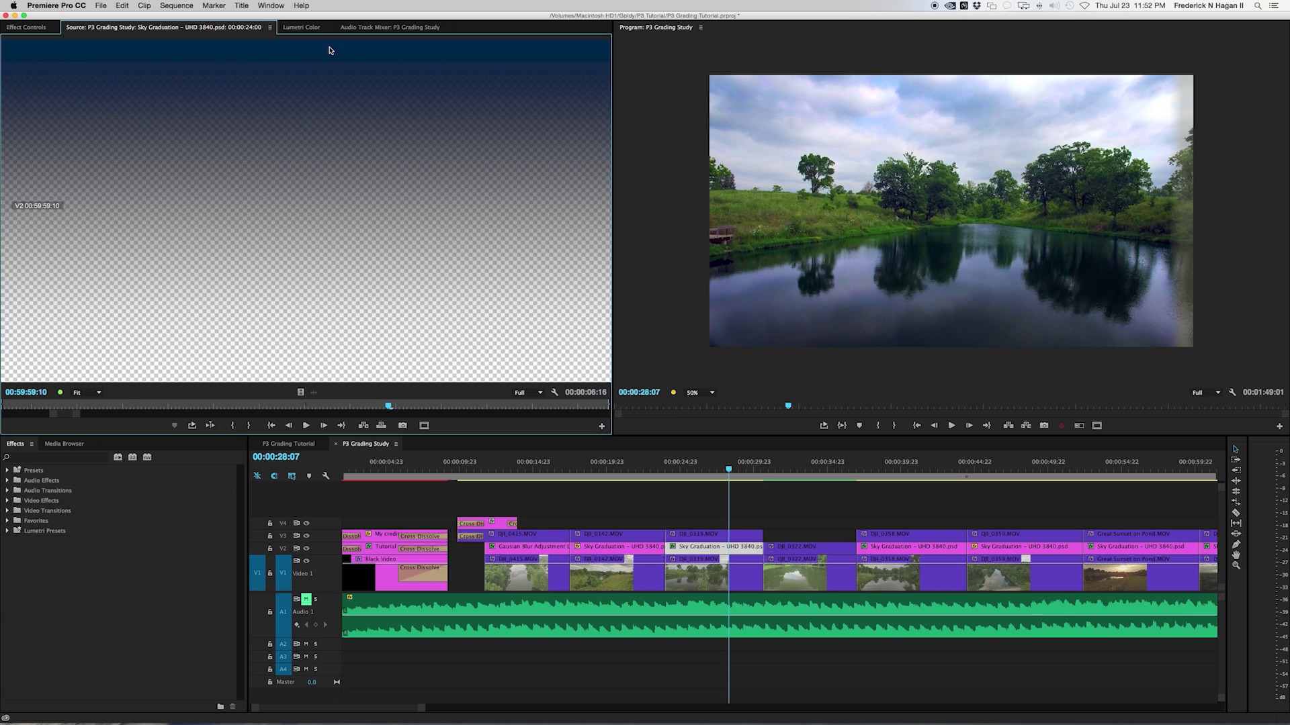
# Step: Show the Sky Graduation layer's effect settings, and collapse its Fast Color Corrector
pyautogui.click(710, 548)
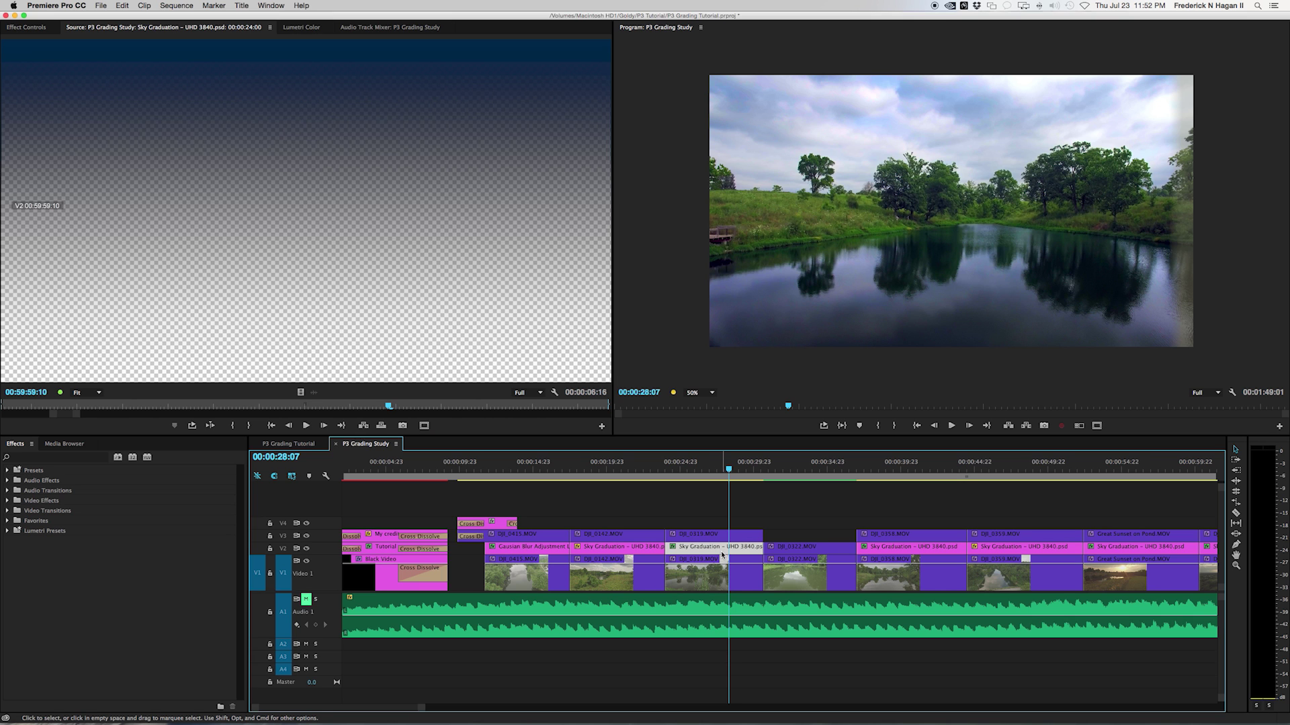
pyautogui.hotkey('shift', '5')
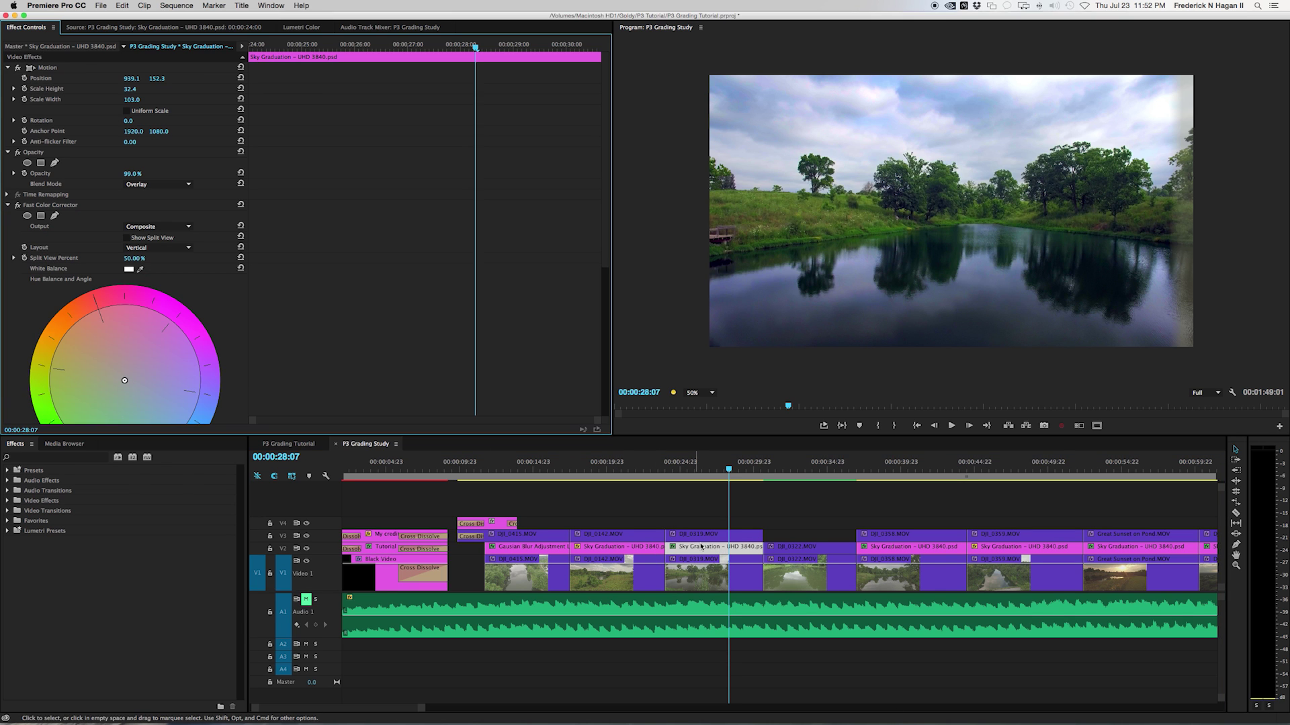
pyautogui.click(699, 546)
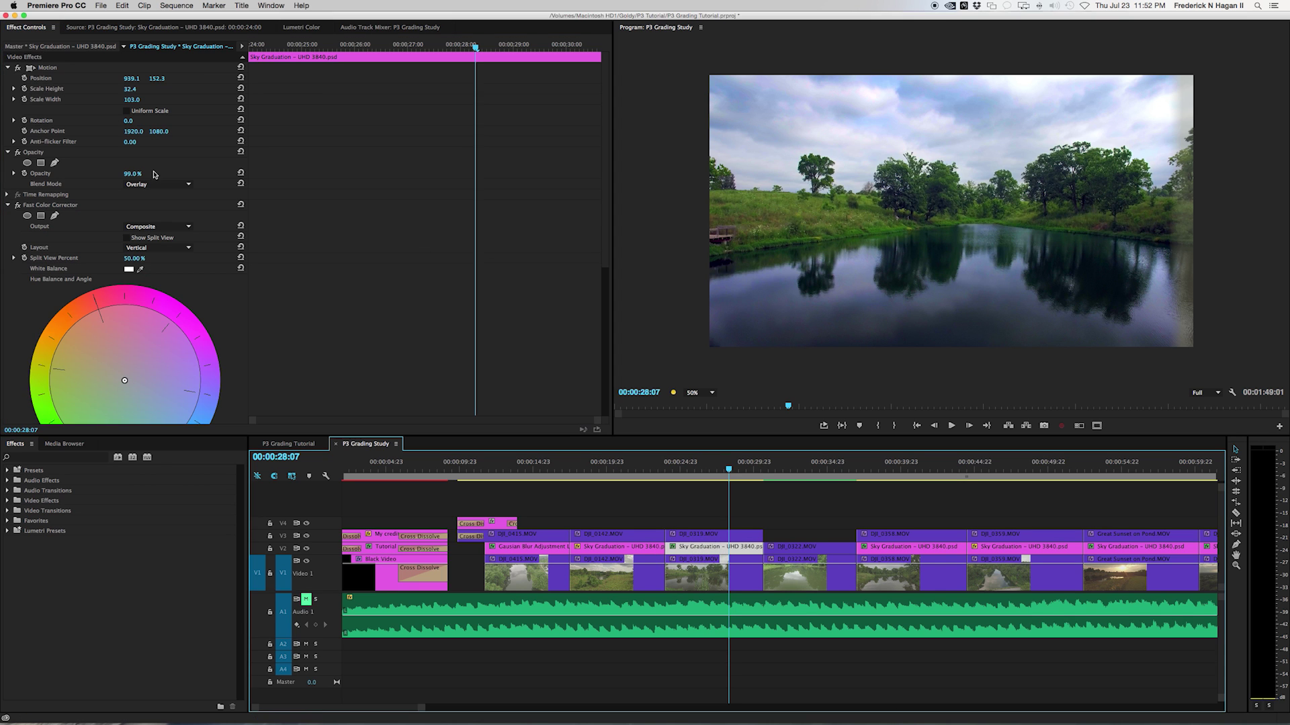
pyautogui.click(8, 205)
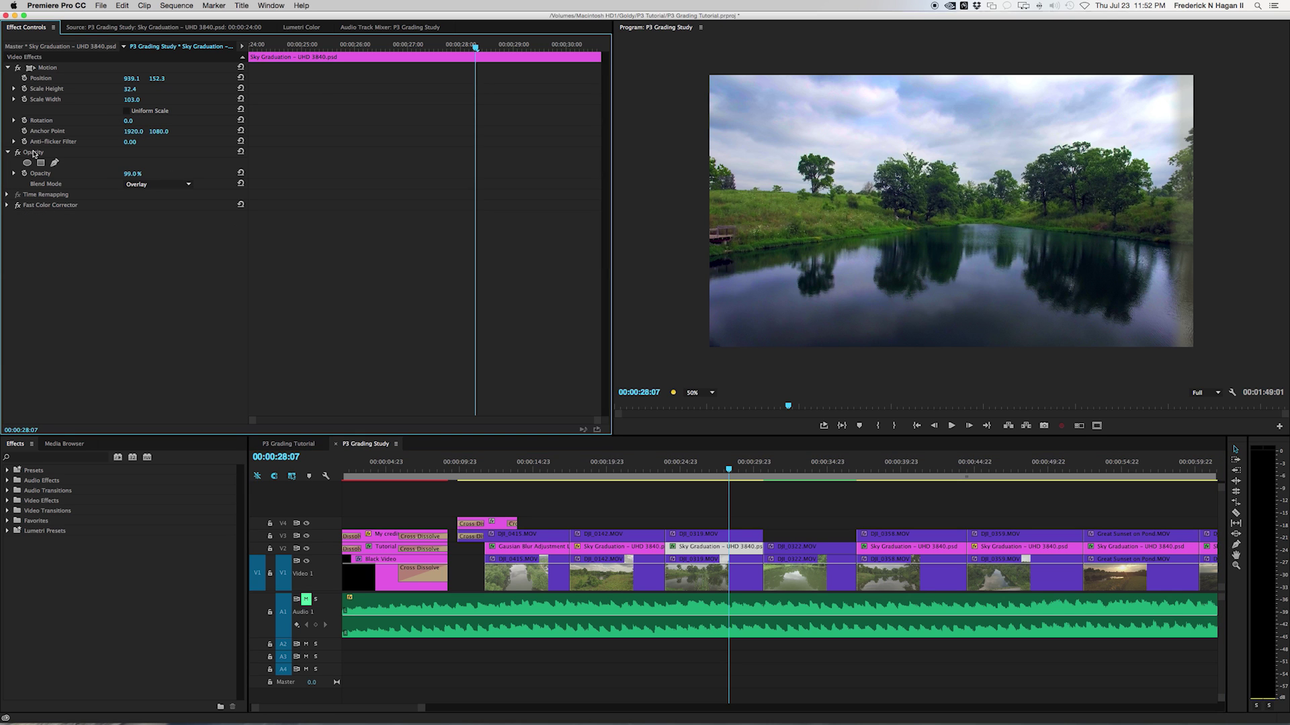
# Step: Set the Sky Graduation layer's blend mode to Normal, view it at 00:00:29:02, and restore the blend mode to Overlay
pyautogui.click(142, 186)
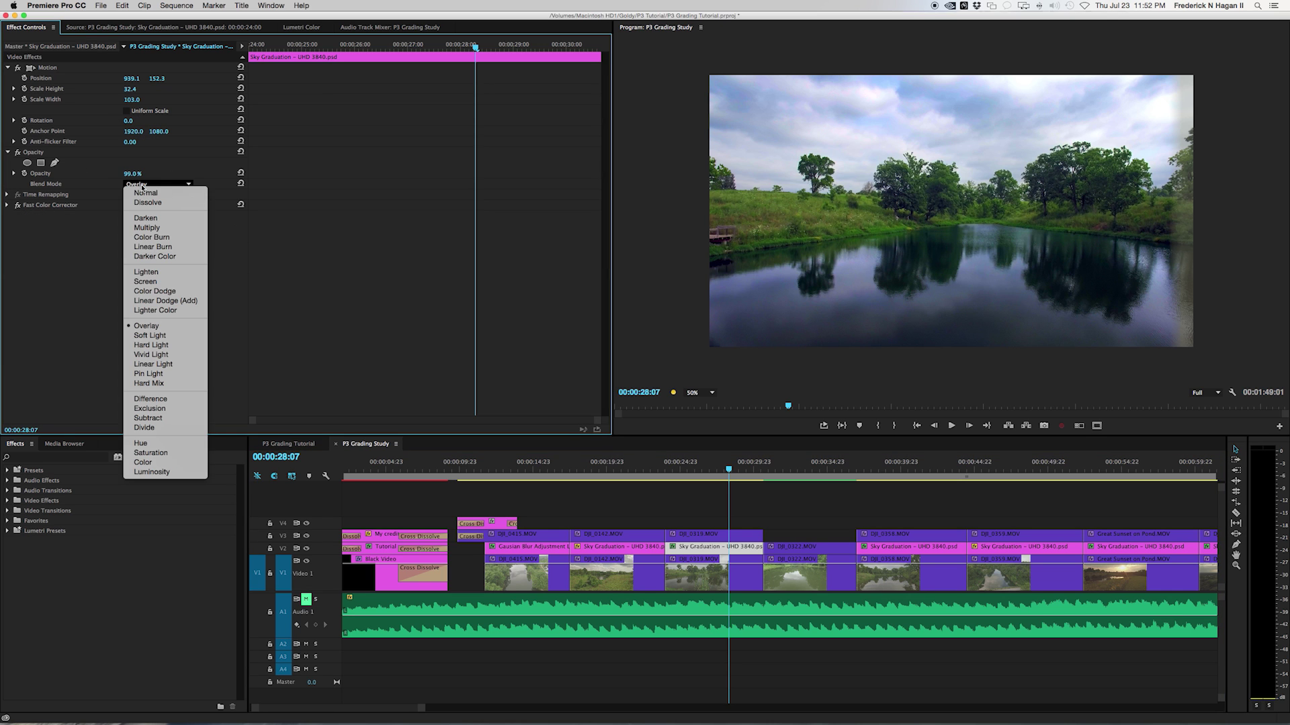
pyautogui.click(144, 193)
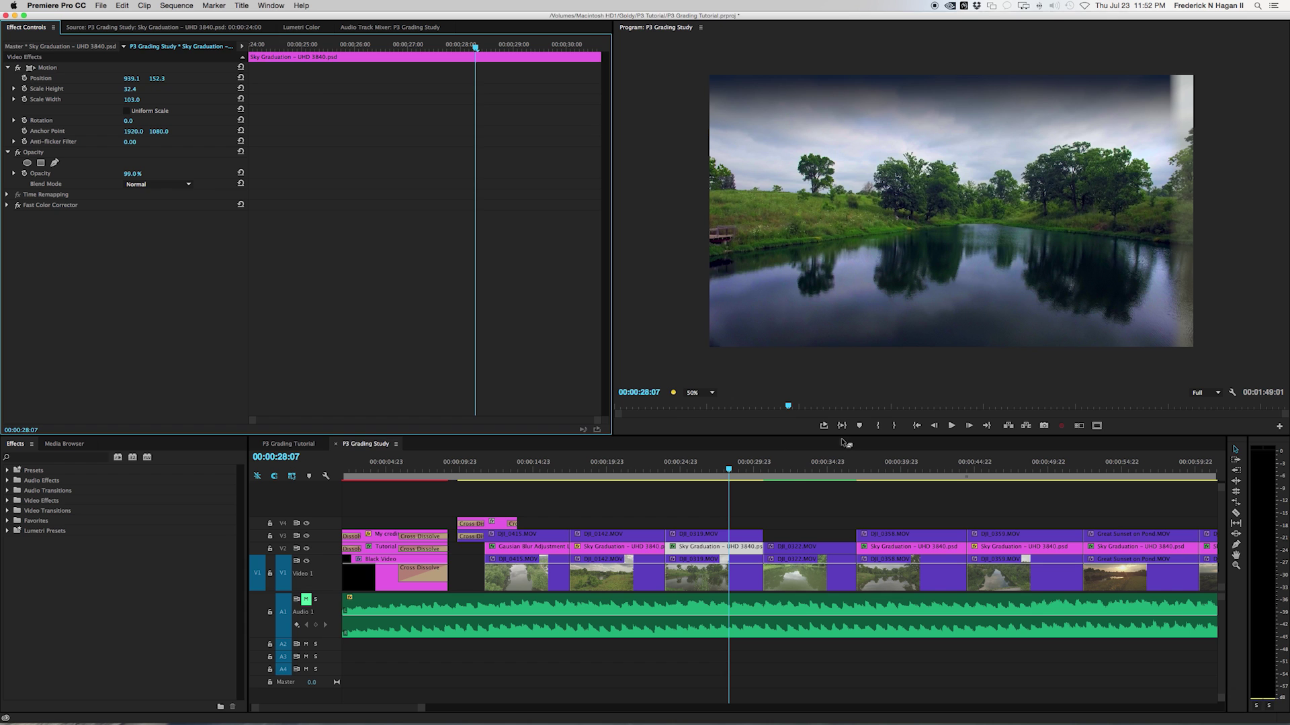
pyautogui.moveTo(728, 468); pyautogui.dragTo(740, 470)
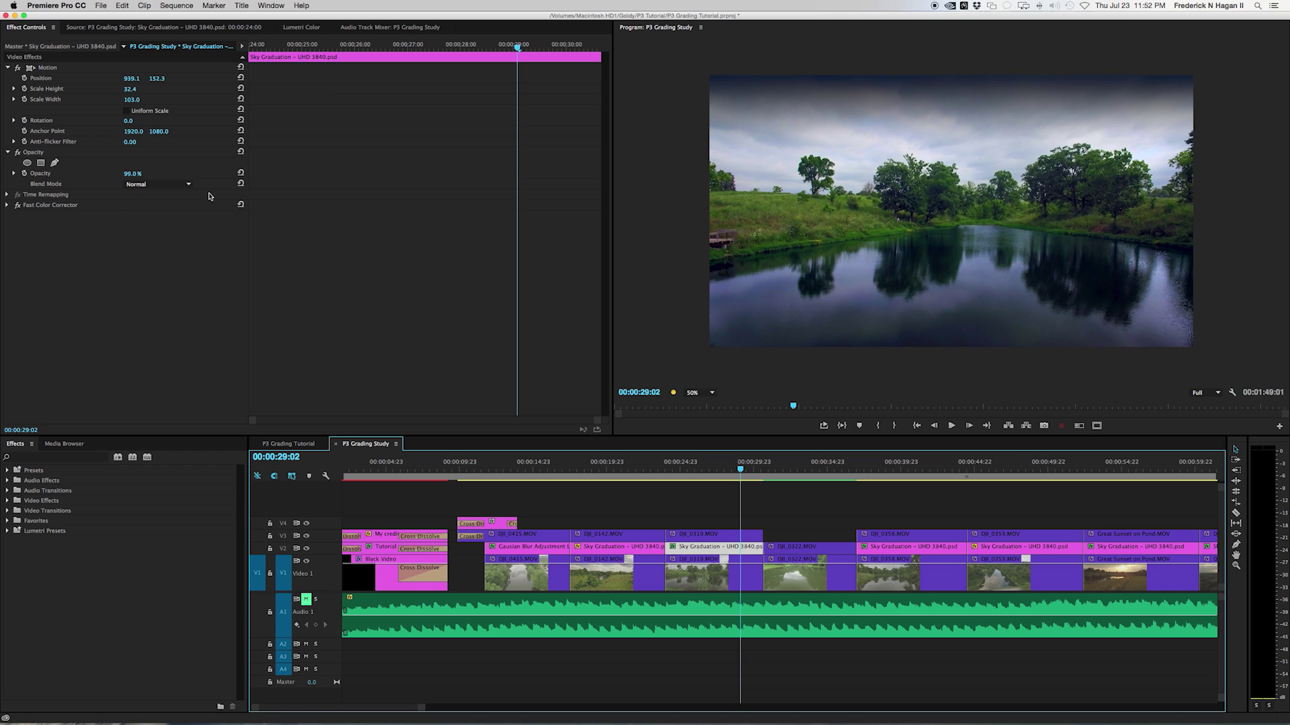
pyautogui.click(162, 184)
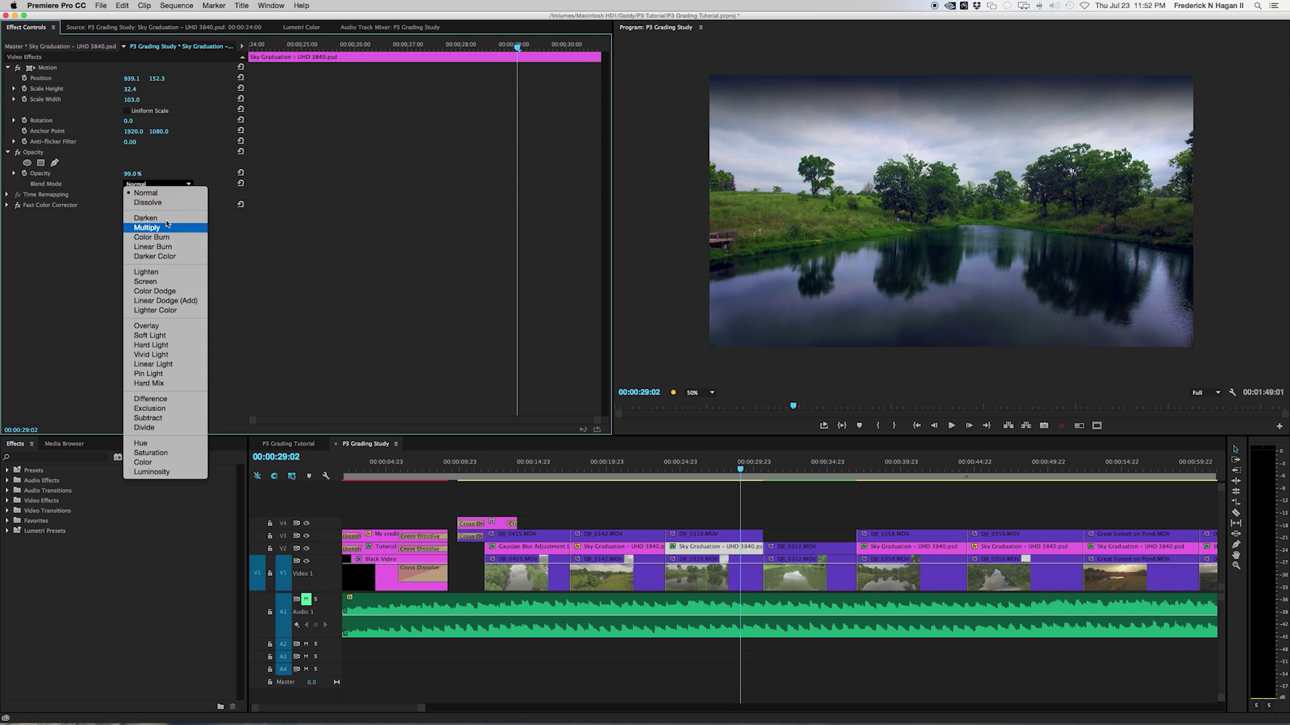
pyautogui.click(147, 326)
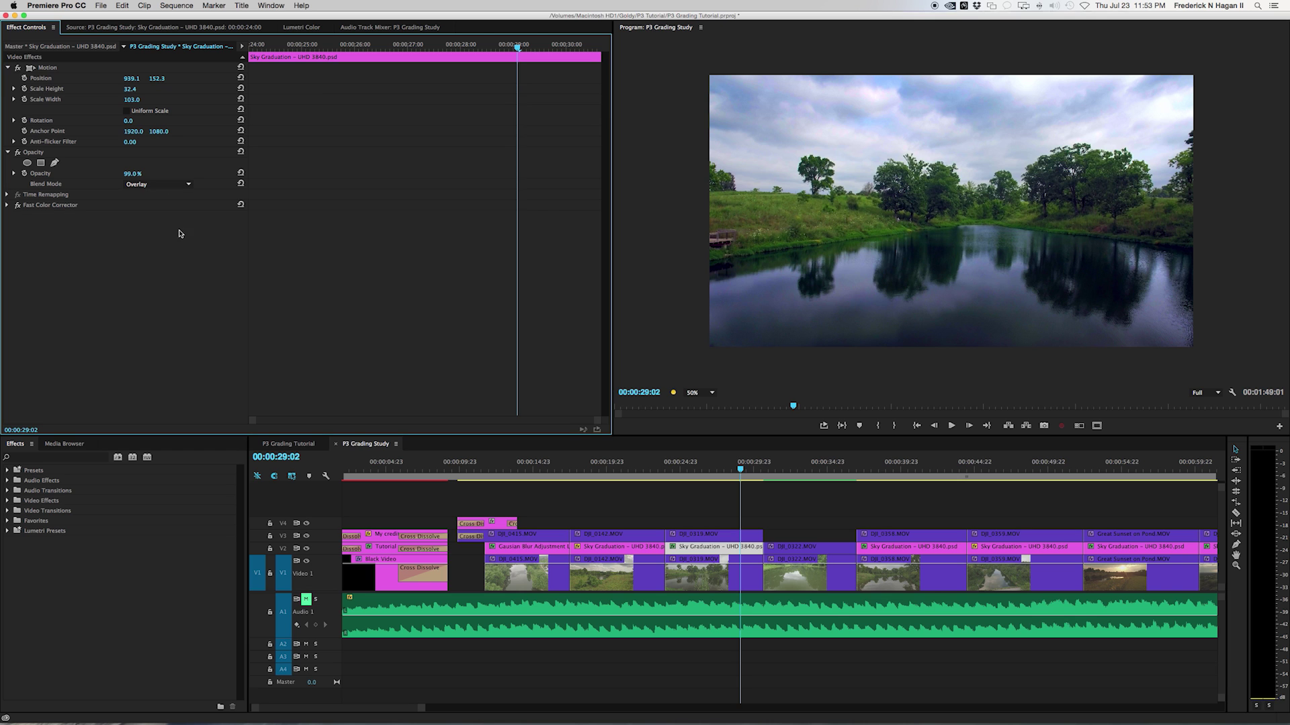
# Step: Set the program preview to Fit, and repeatedly hide and show track V2 to compare the sky with and without the graduation
pyautogui.click(524, 557)
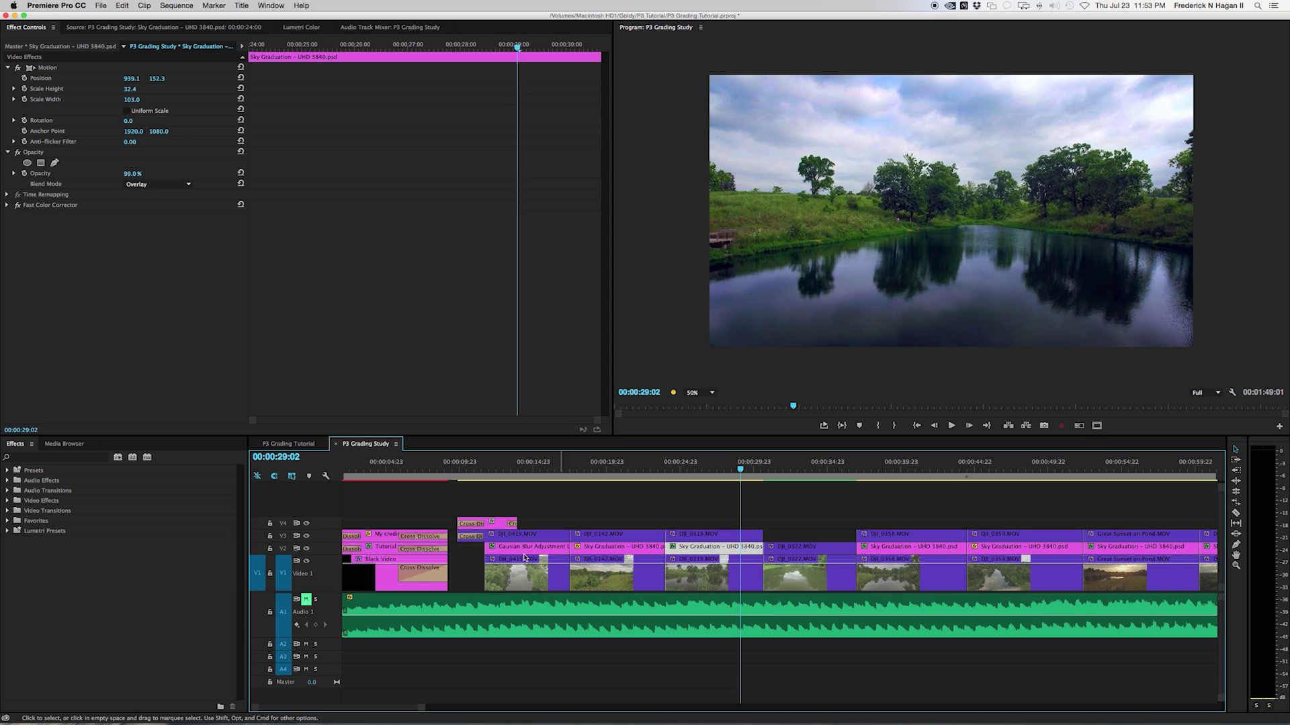
pyautogui.click(306, 549)
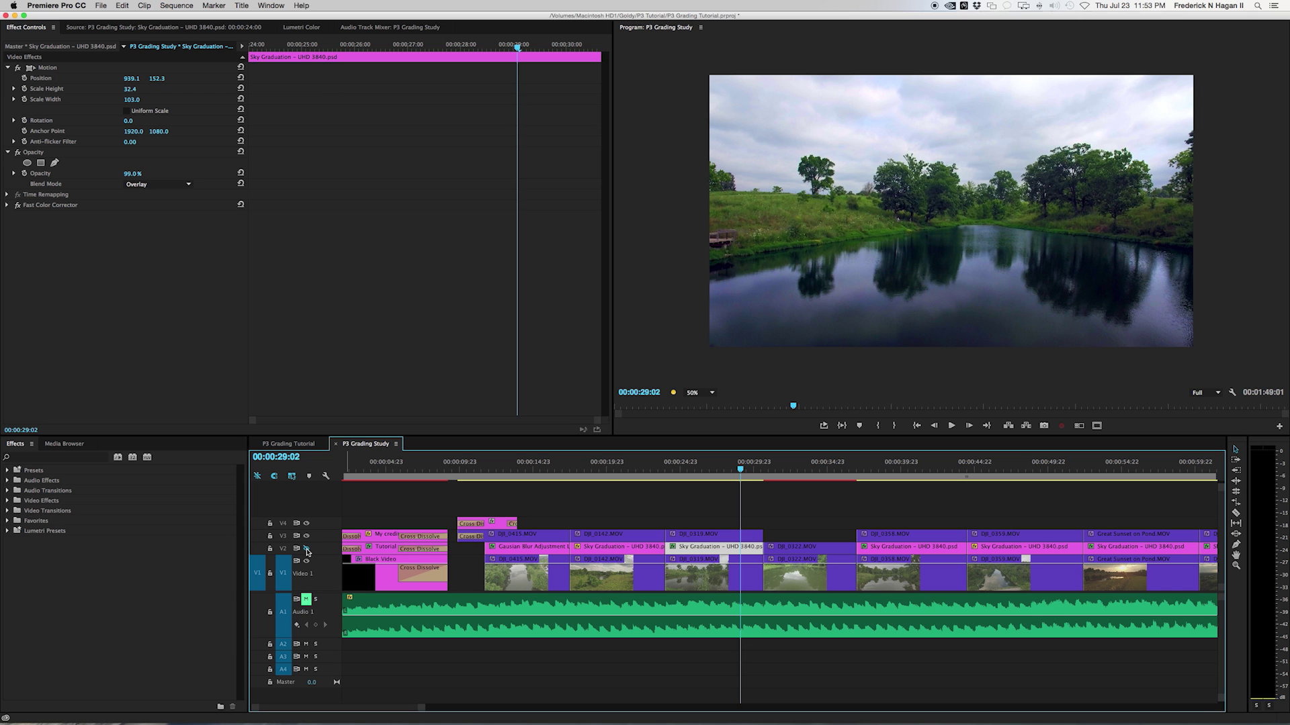
pyautogui.click(306, 549)
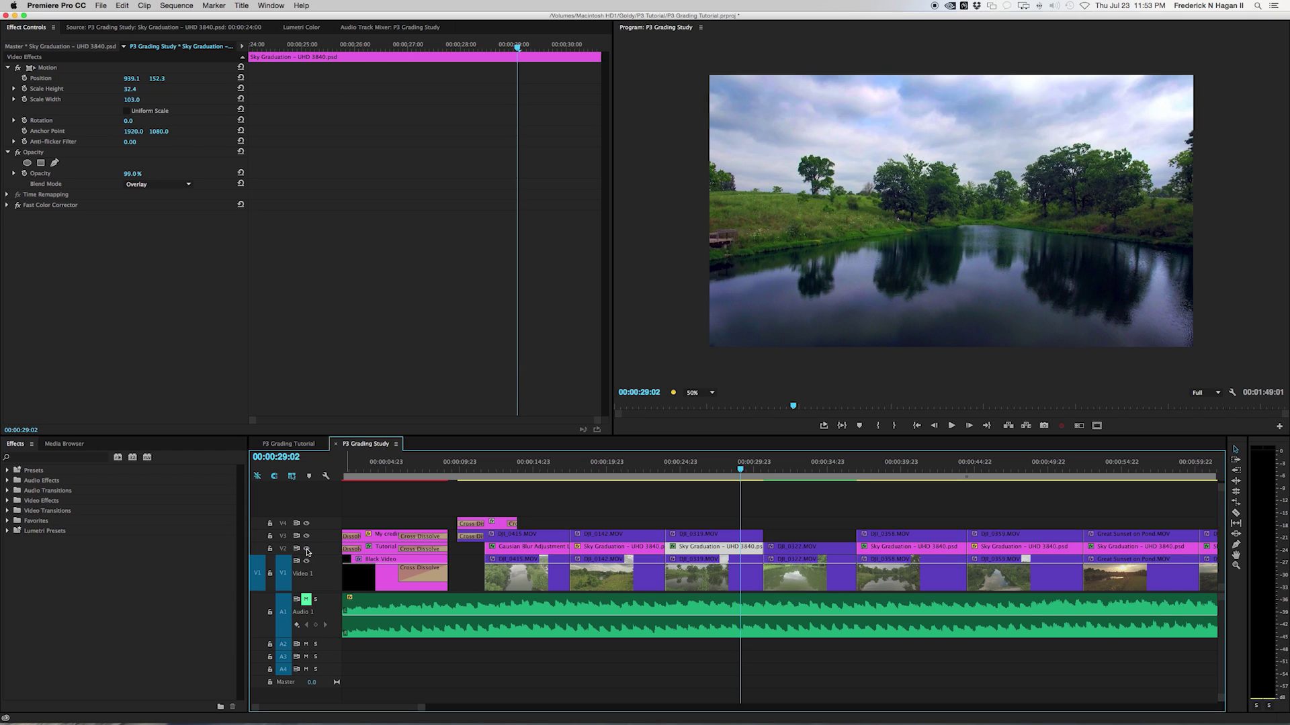
pyautogui.click(701, 393)
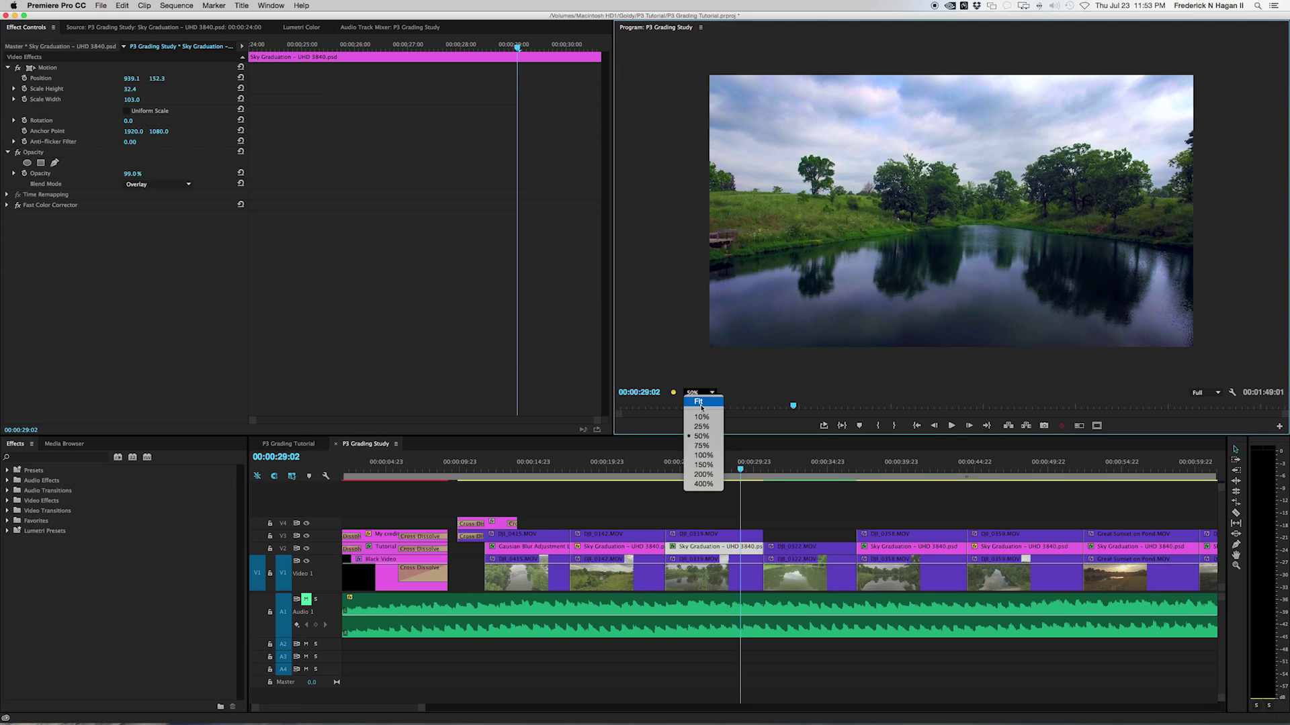
pyautogui.click(700, 402)
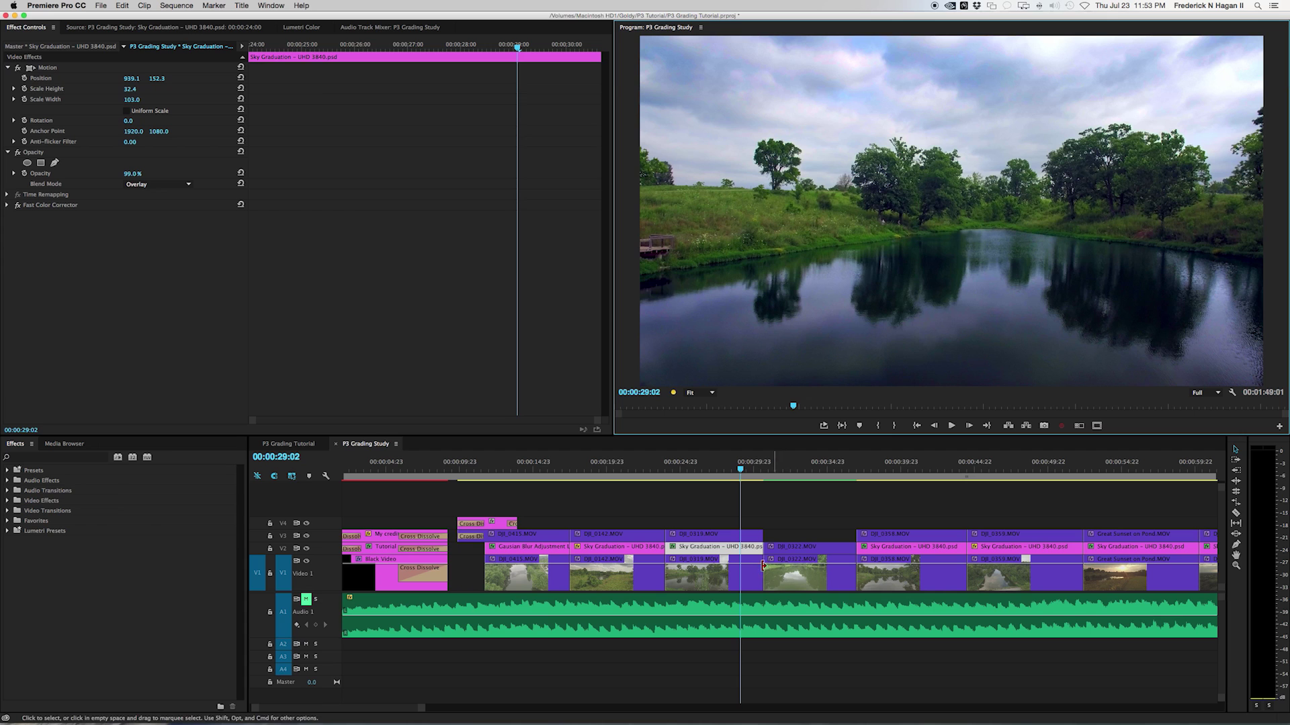
pyautogui.click(307, 550)
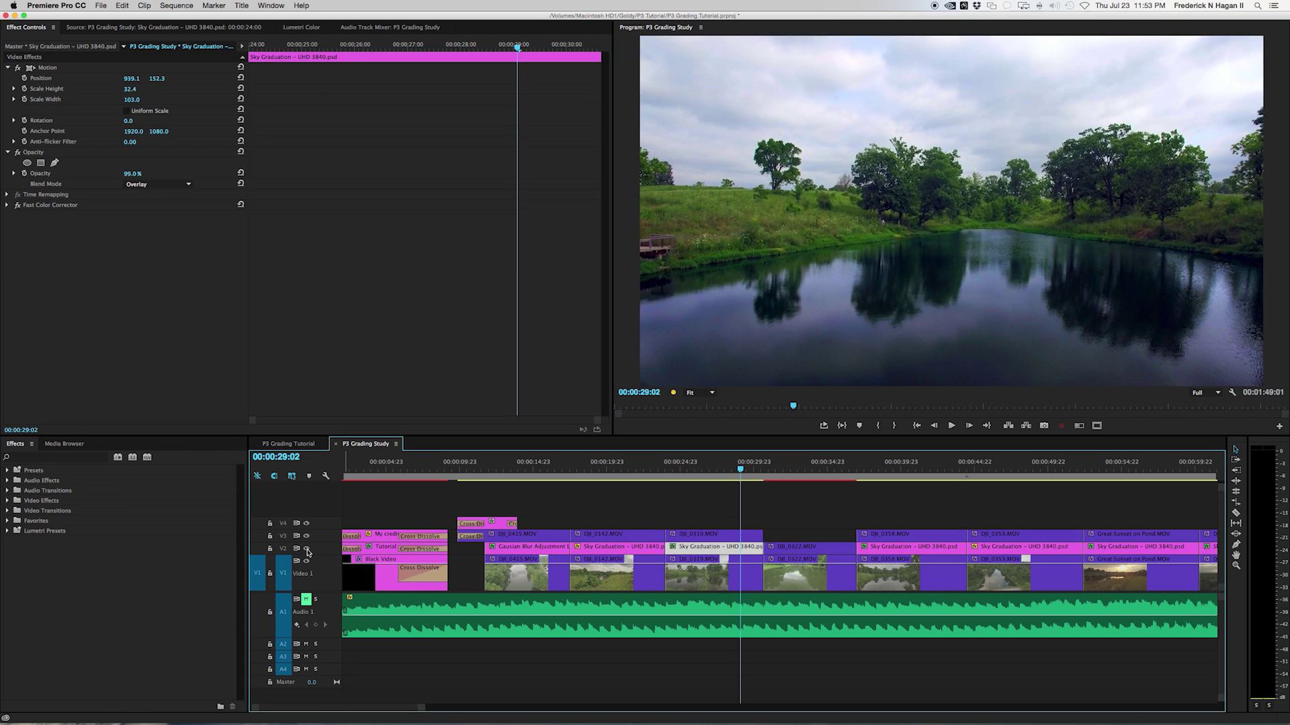
pyautogui.click(307, 550)
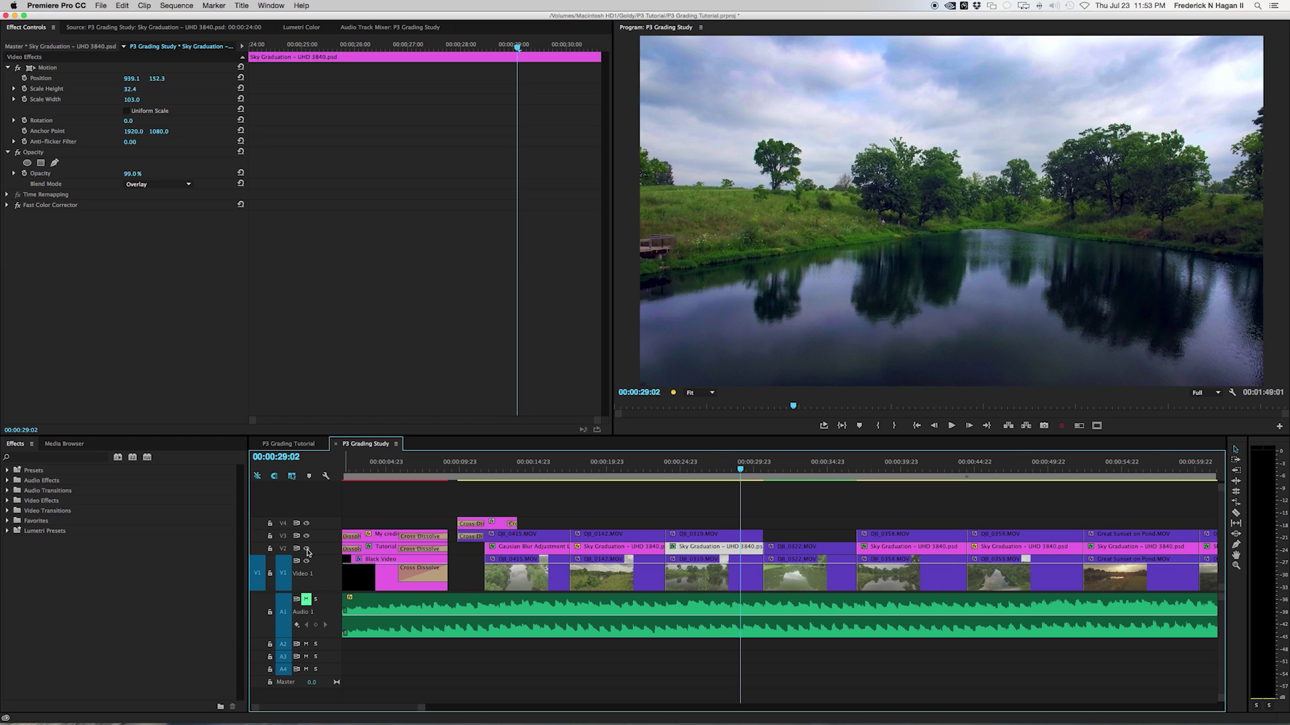
pyautogui.click(308, 551)
pyautogui.click(307, 551)
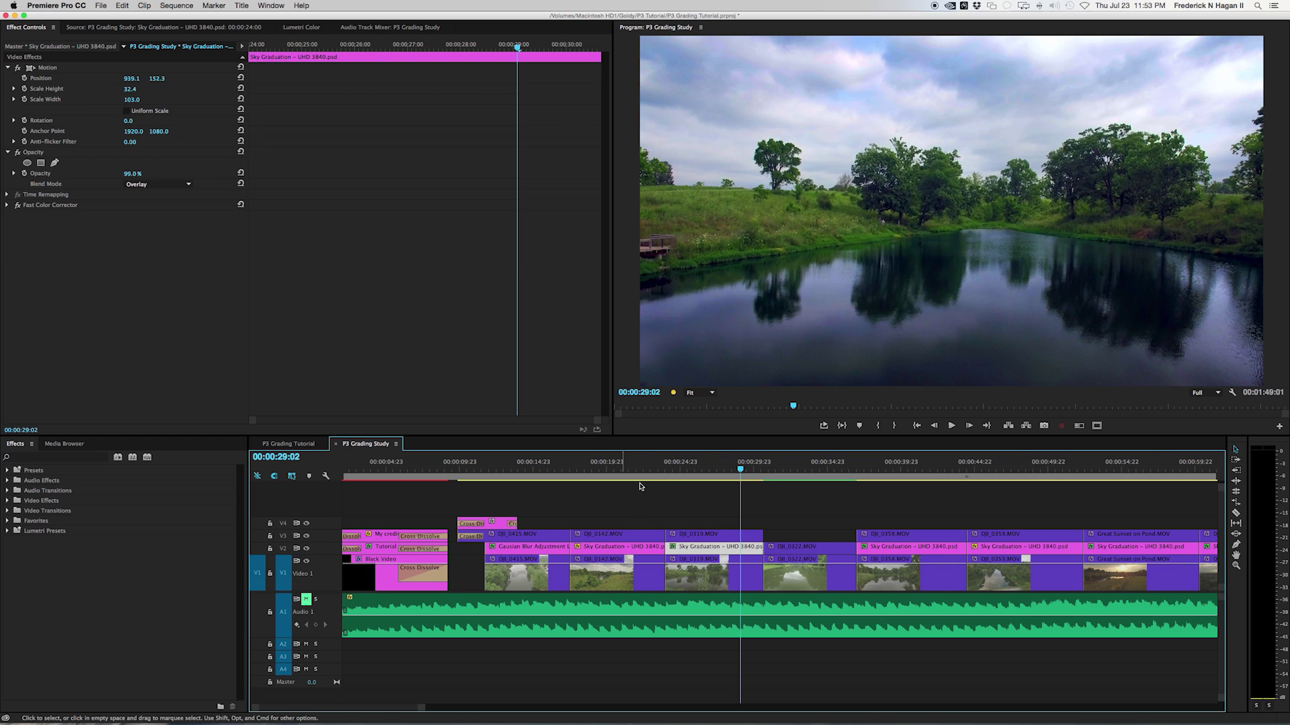
# Step: Play the pond clip from 00:00:24:07 through its wipe to the graded image, and stop at 00:00:29:20
pyautogui.click(670, 470)
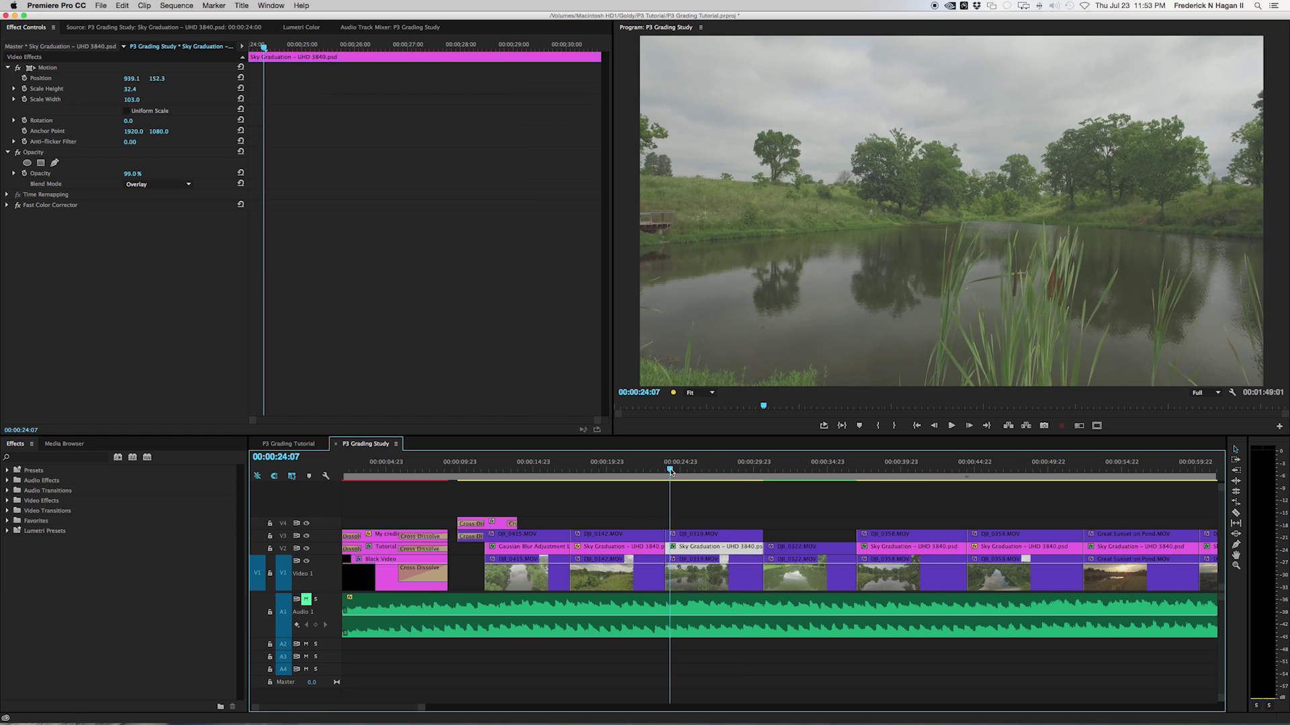
pyautogui.press('space')
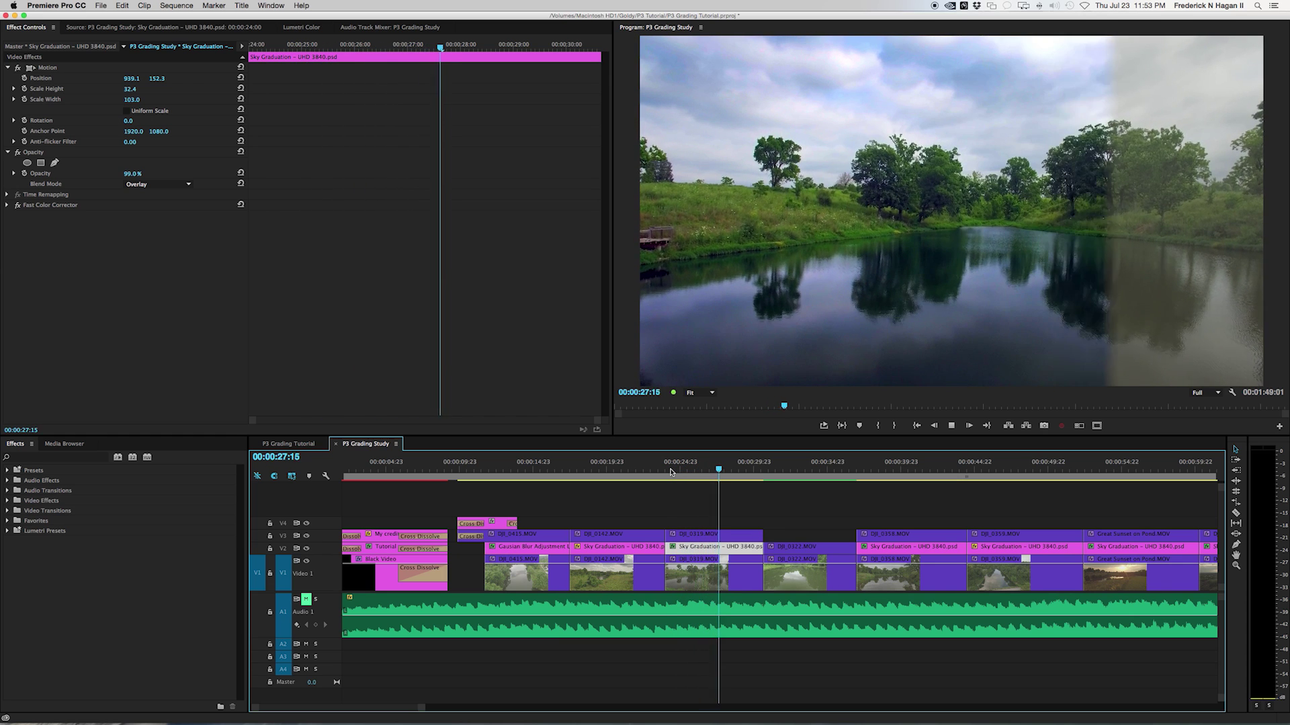
pyautogui.press('space')
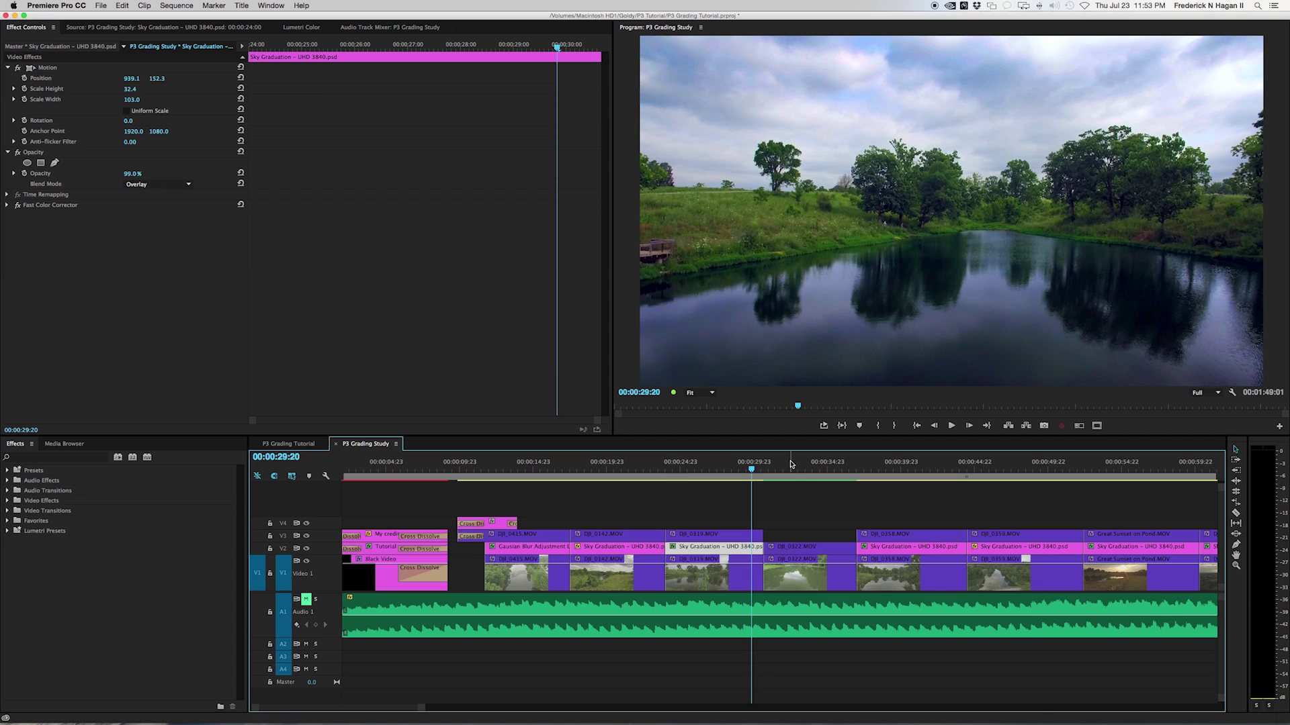
# Step: Select the DJI_0322 clip, turn off its Reduce Noise v4 effect, and view the graded image at 00:00:35:03
pyautogui.click(784, 571)
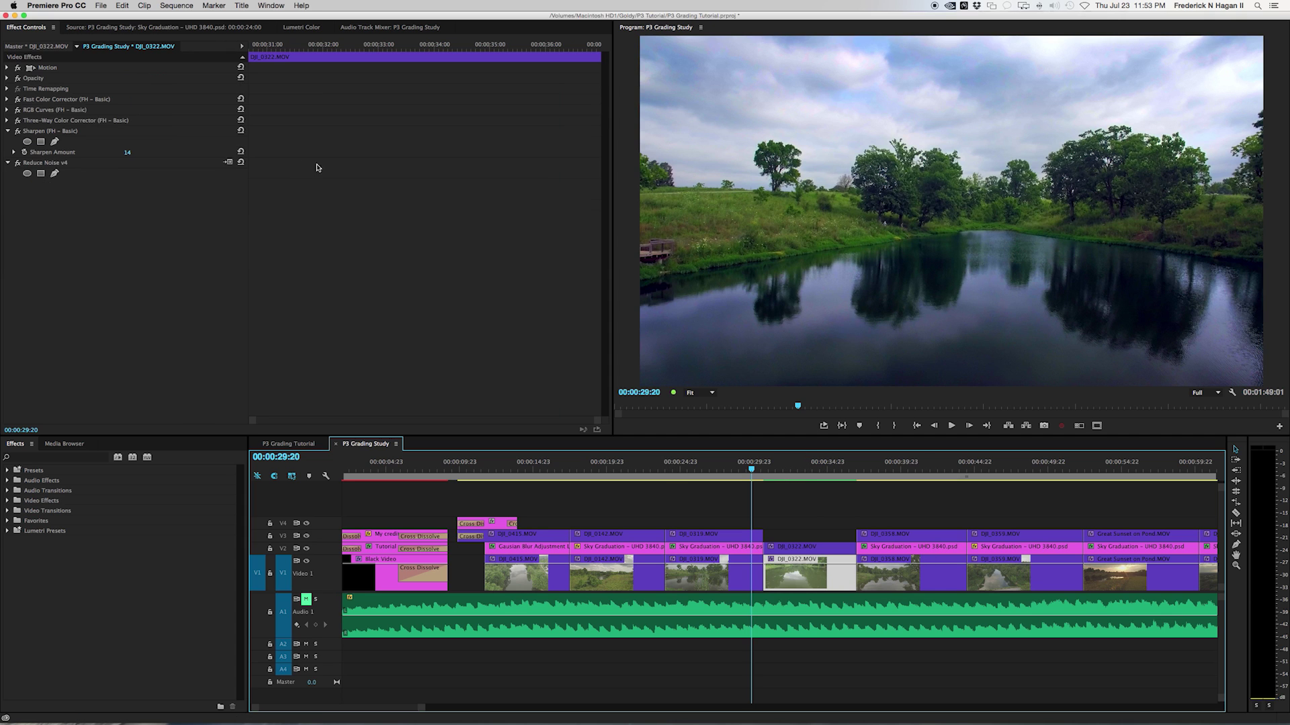
pyautogui.click(18, 164)
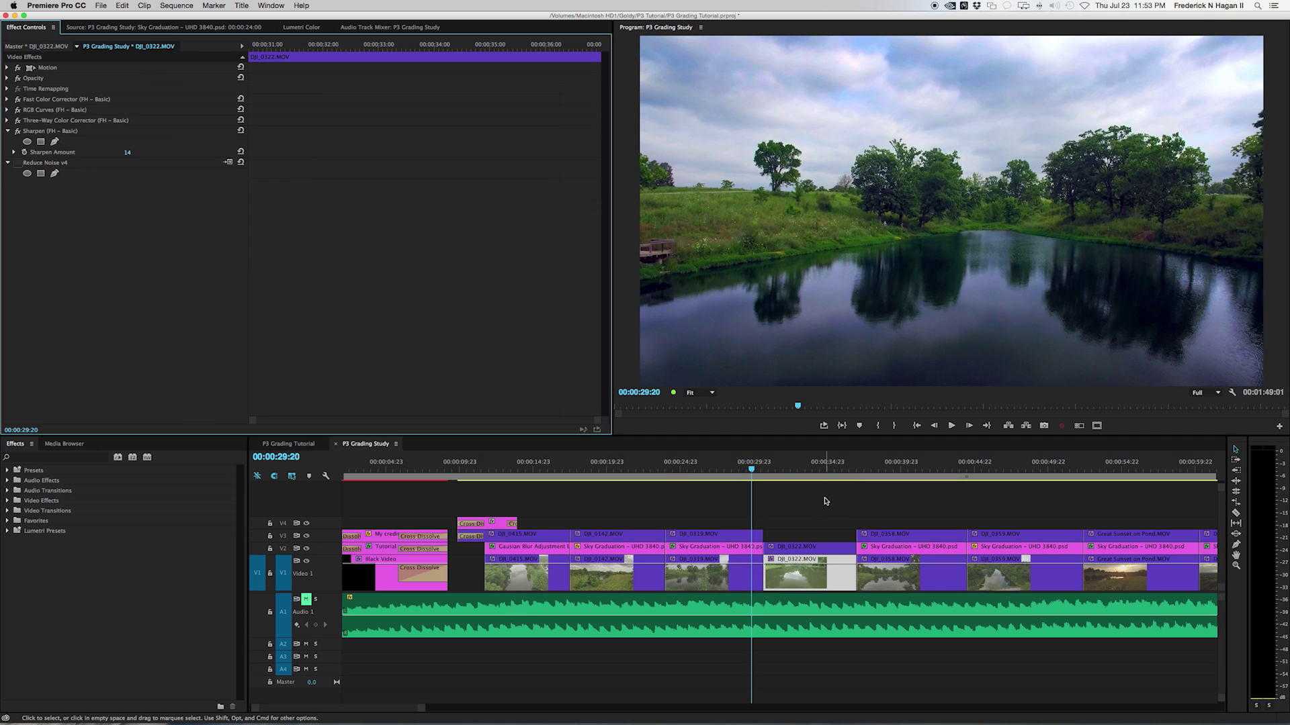
pyautogui.click(762, 467)
pyautogui.moveTo(762, 467); pyautogui.dragTo(829, 470)
pyautogui.click(791, 567)
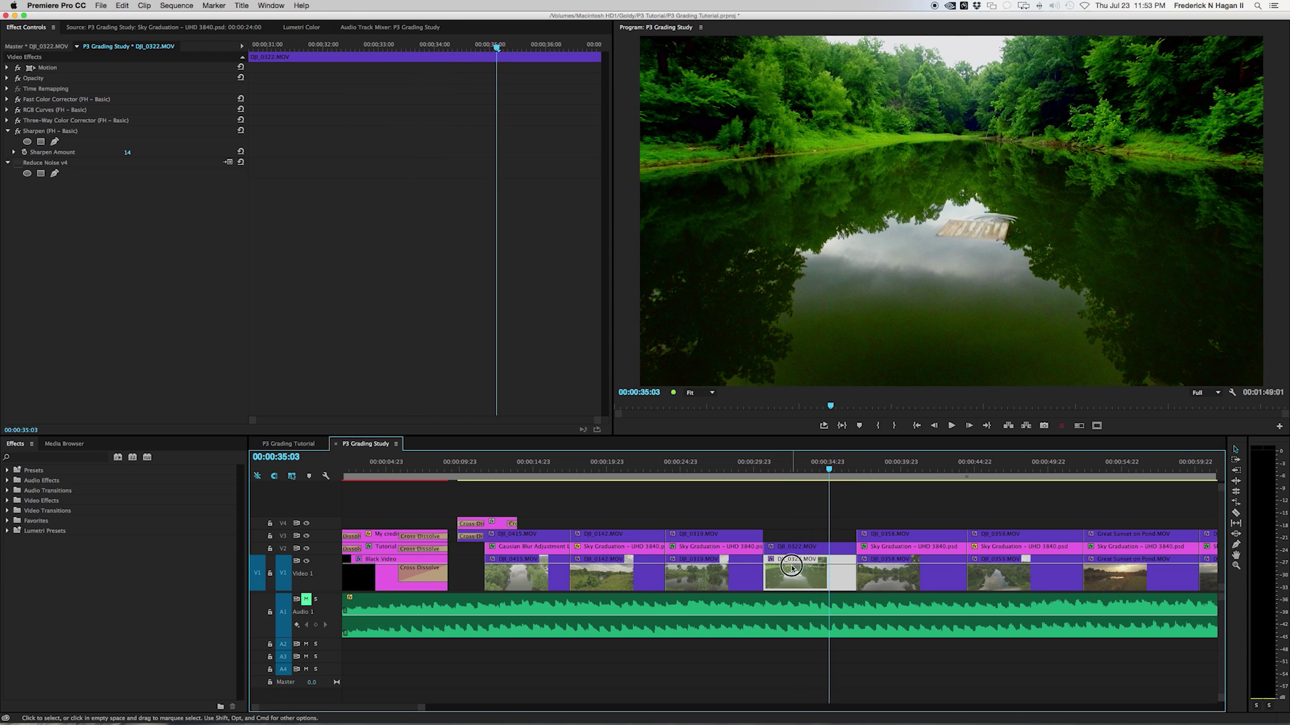
# Step: Toggle the DJI_0322 clip's Three-Way Color Corrector off and on, and inspect the black point on its RGB Curves master curve
pyautogui.click(18, 129)
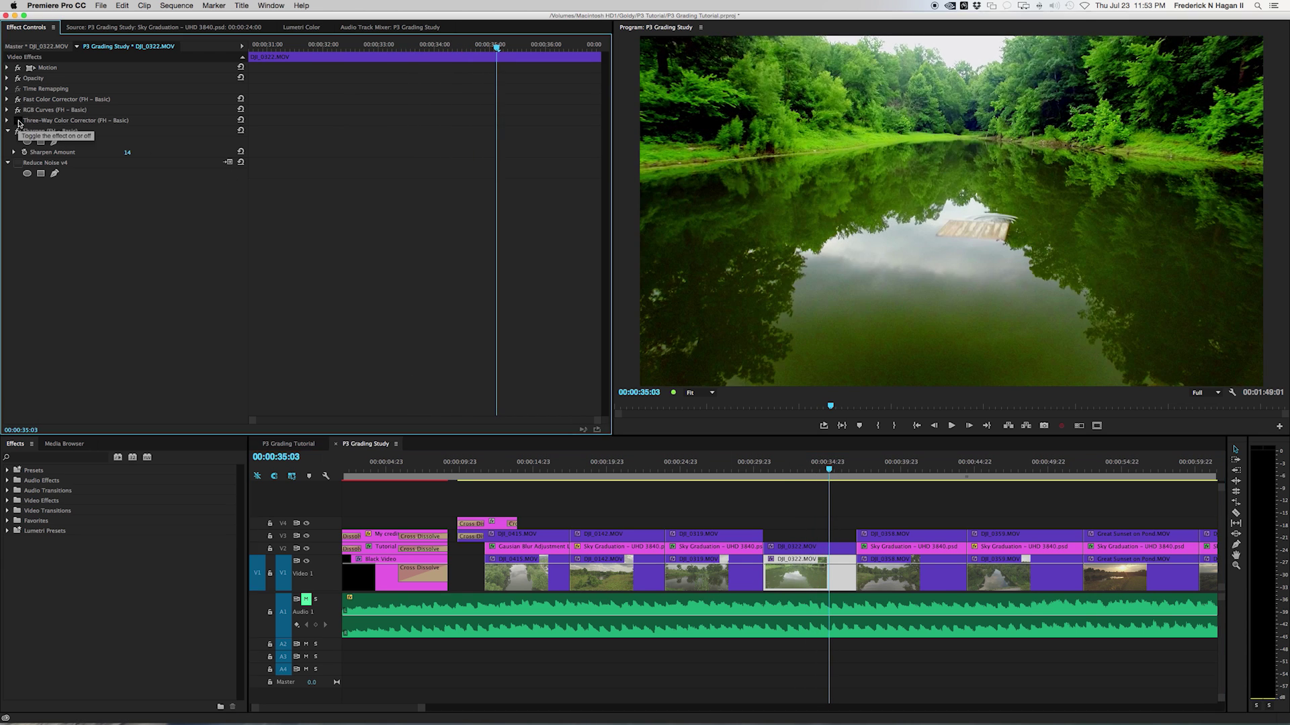
pyautogui.click(18, 130)
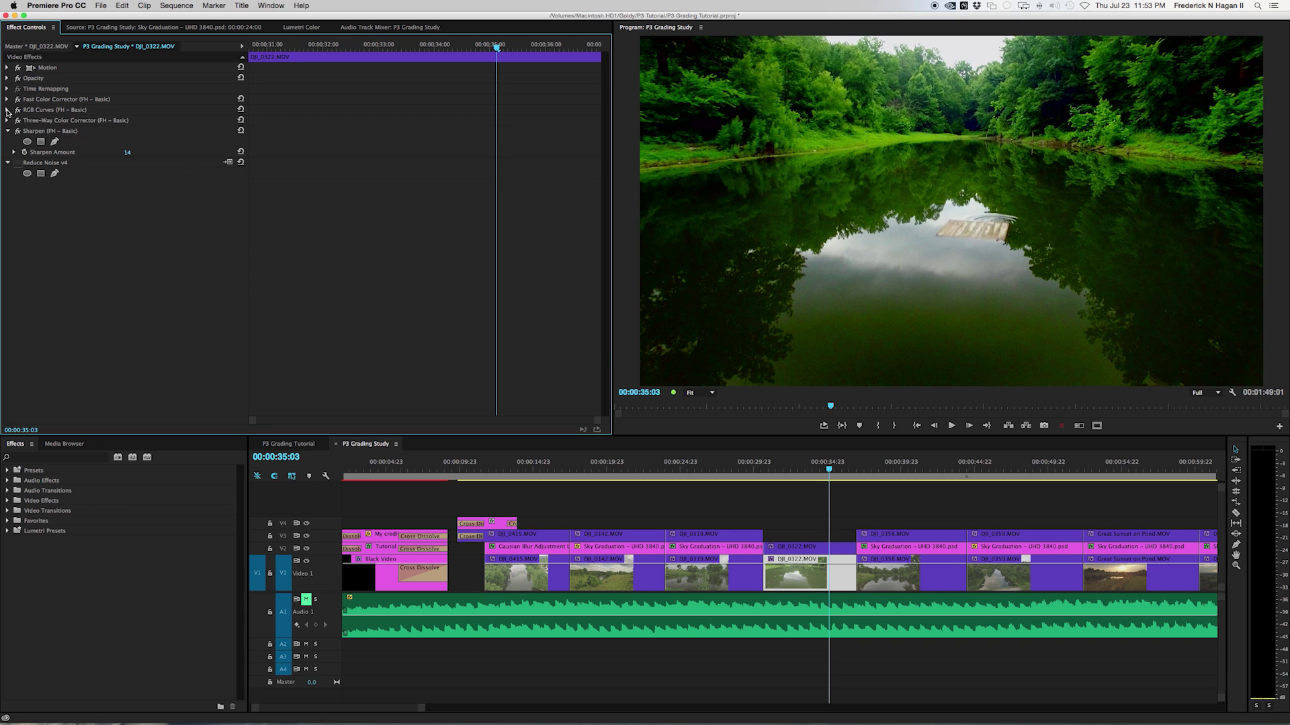
pyautogui.click(8, 111)
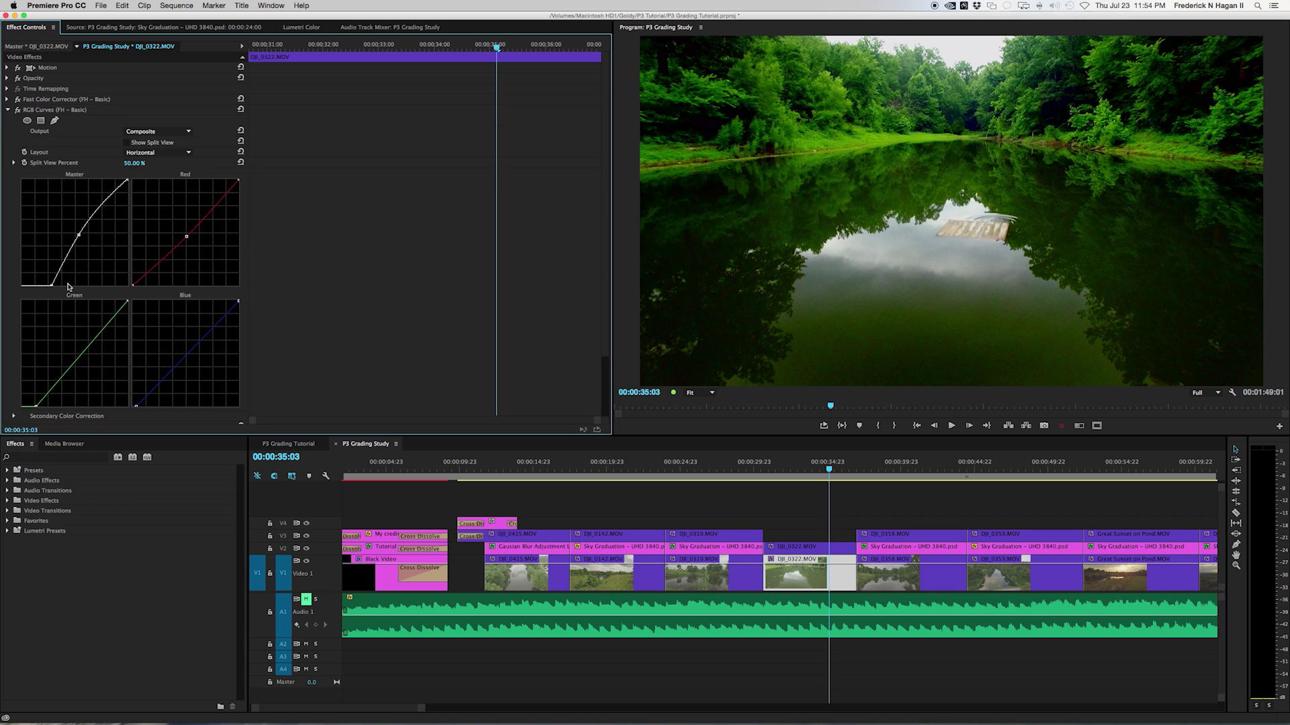
pyautogui.moveTo(51, 285)
pyautogui.mouseDown()
pyautogui.moveTo(35, 283)
pyautogui.moveTo(52, 288)
pyautogui.mouseUp()
pyautogui.moveTo(51, 288); pyautogui.dragTo(52, 287)
pyautogui.click(8, 109)
# Step: Inspect the DJI_0322 clip's Three-Way Color Corrector and Fast Color Corrector settings, collapsing each one
pyautogui.click(7, 120)
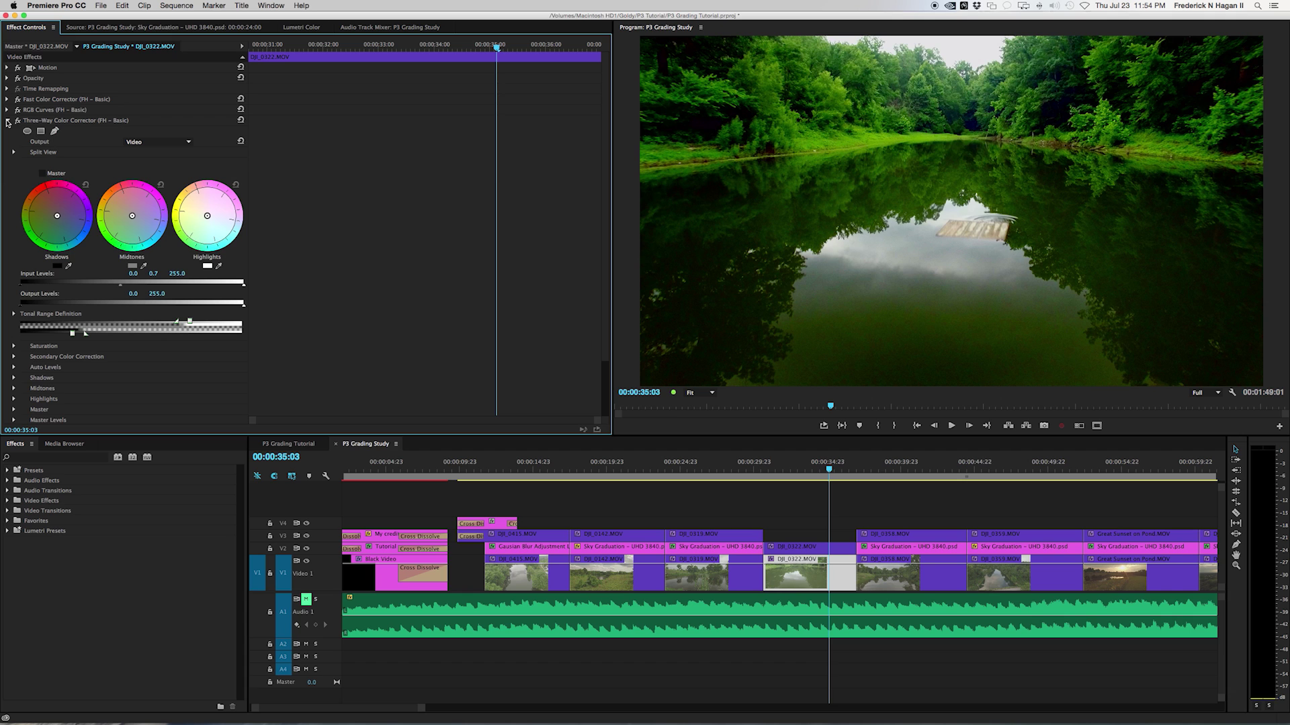
pyautogui.click(7, 121)
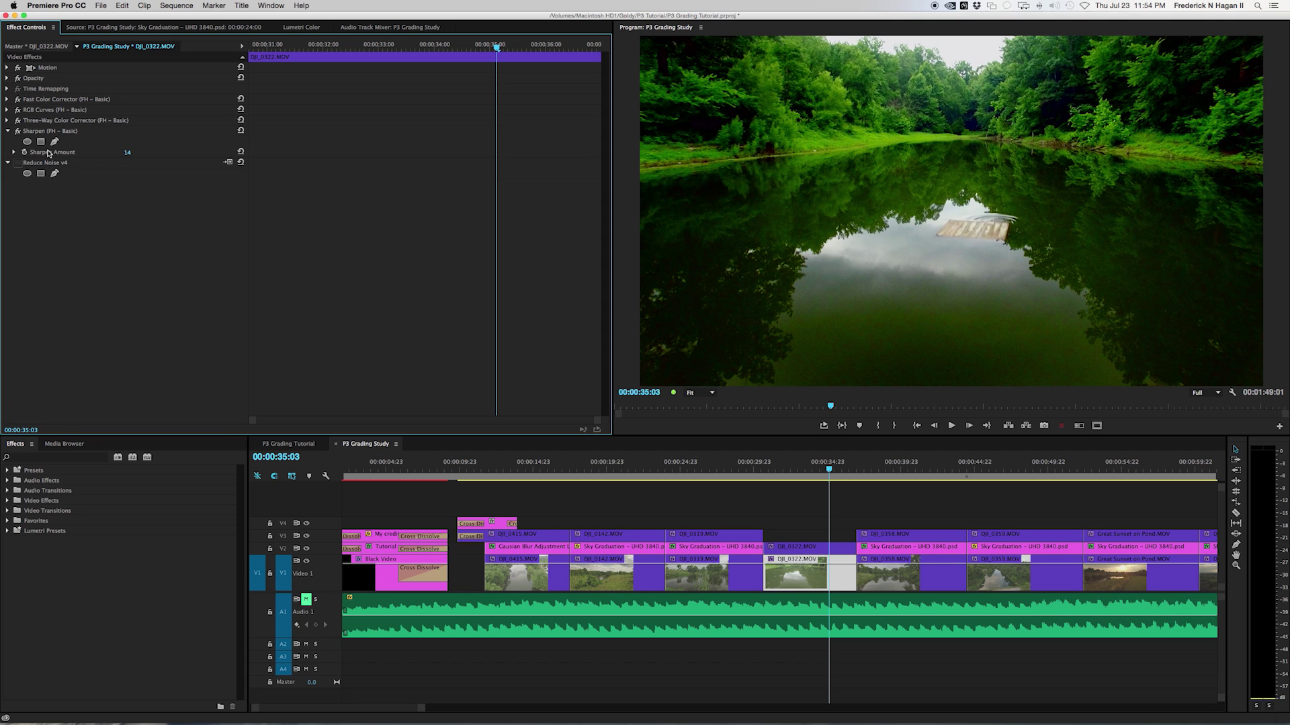
pyautogui.click(7, 99)
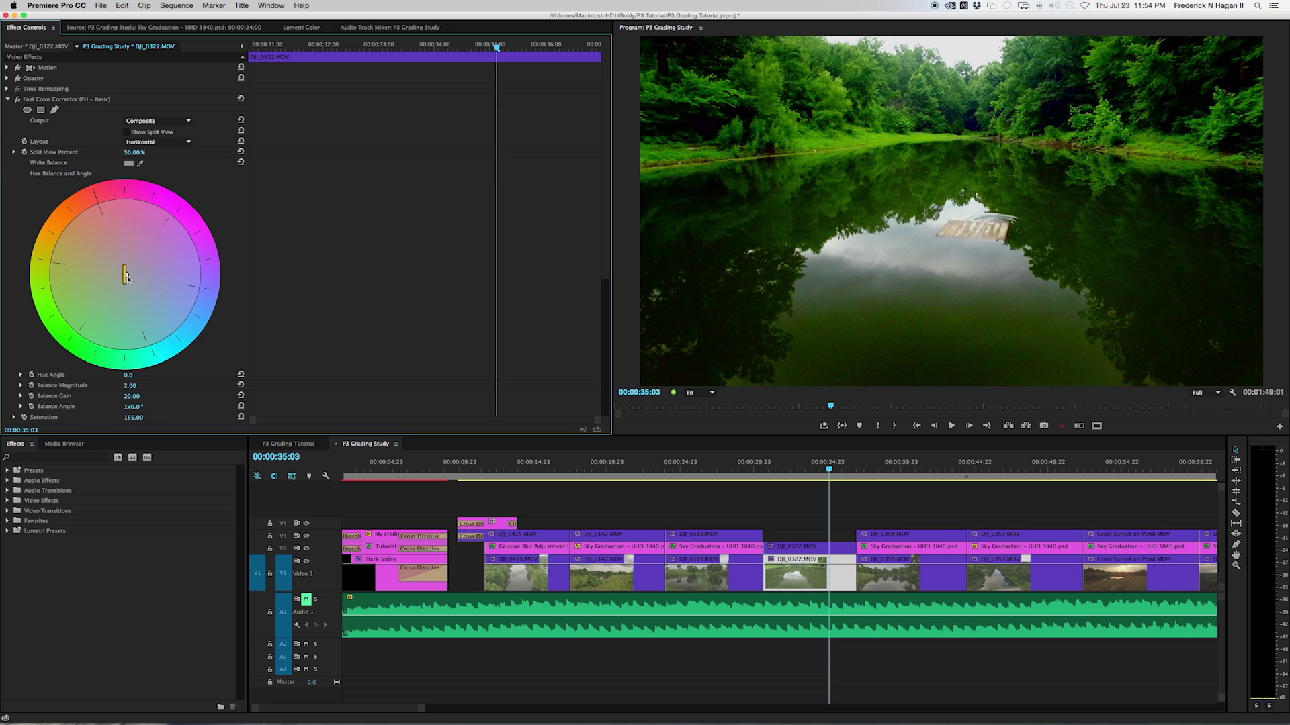
pyautogui.click(127, 276)
pyautogui.click(8, 99)
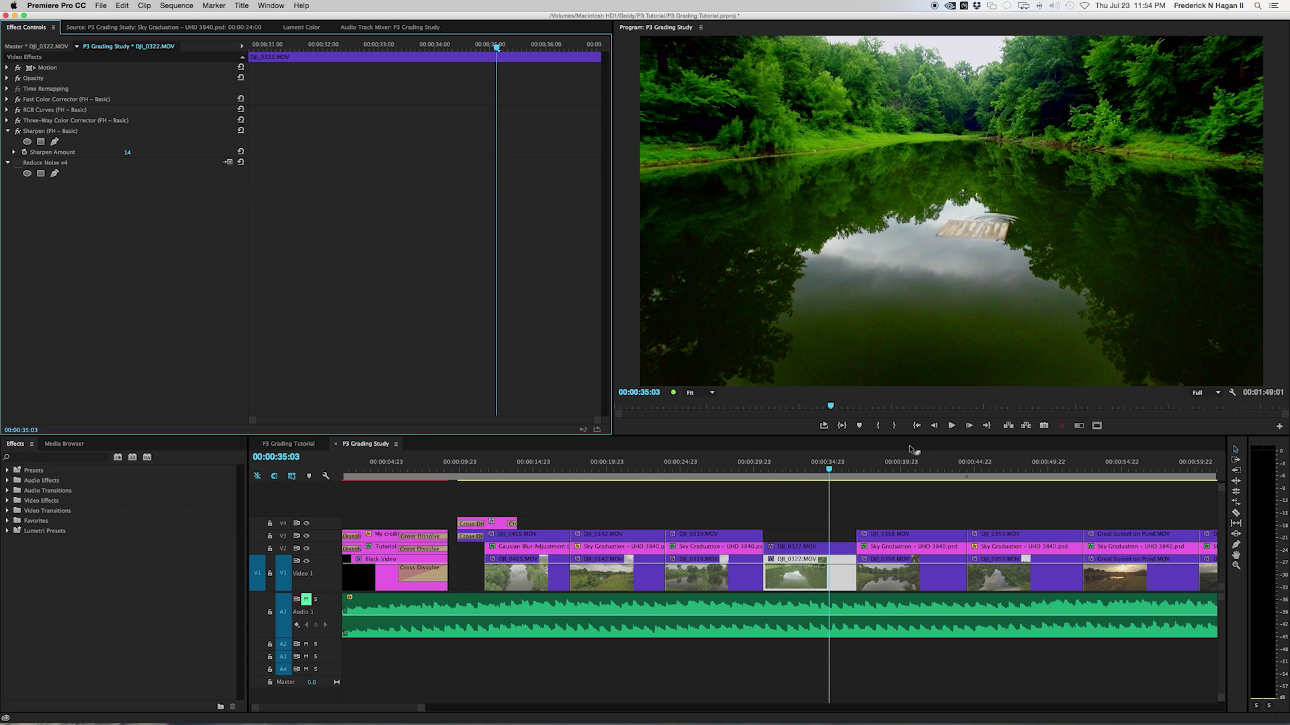
# Step: Go to the wipe at 00:00:34:04, turn Reduce Noise v4 back on, and move to 00:00:33:15
pyautogui.moveTo(831, 471); pyautogui.dragTo(817, 473)
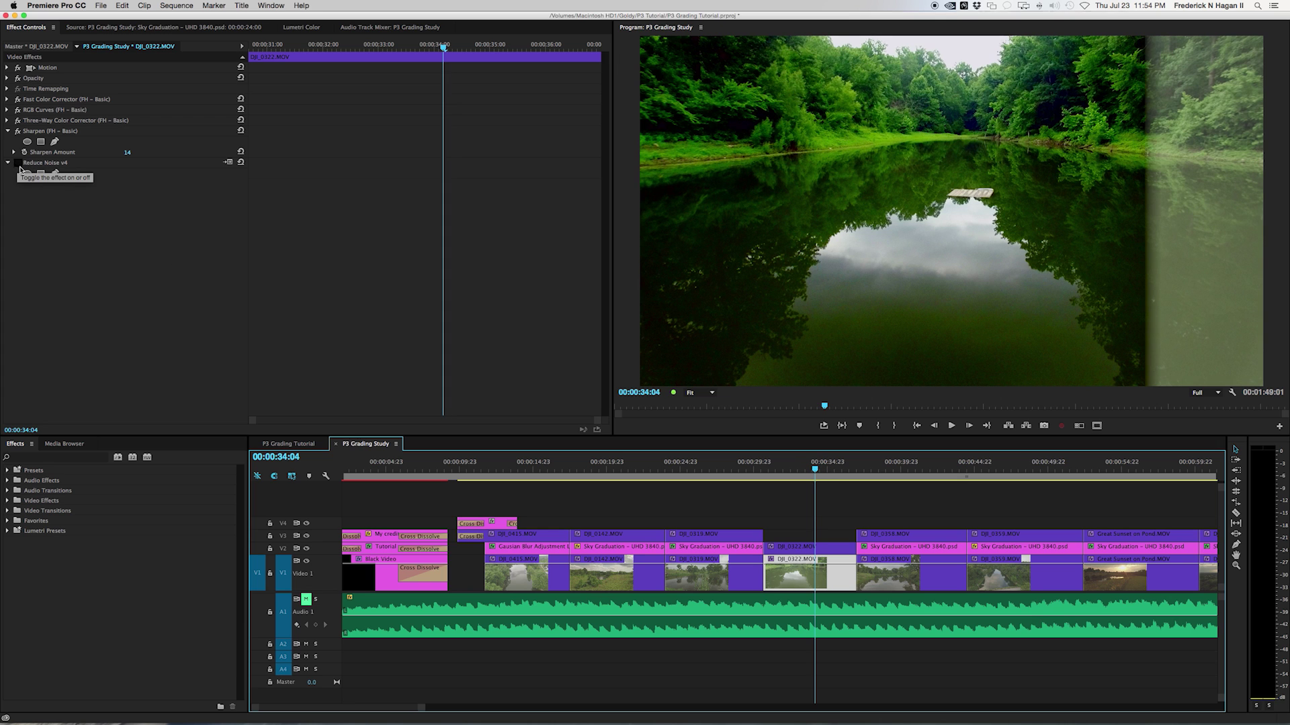
pyautogui.click(20, 164)
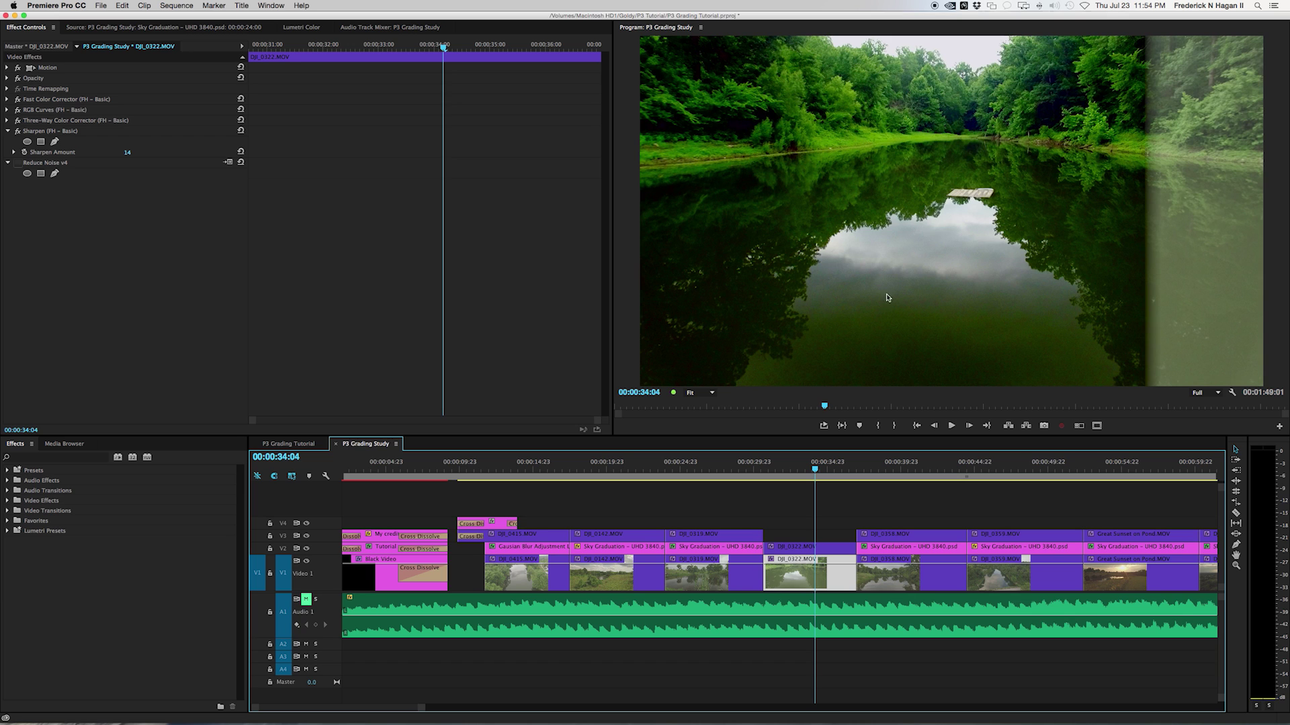
pyautogui.click(19, 165)
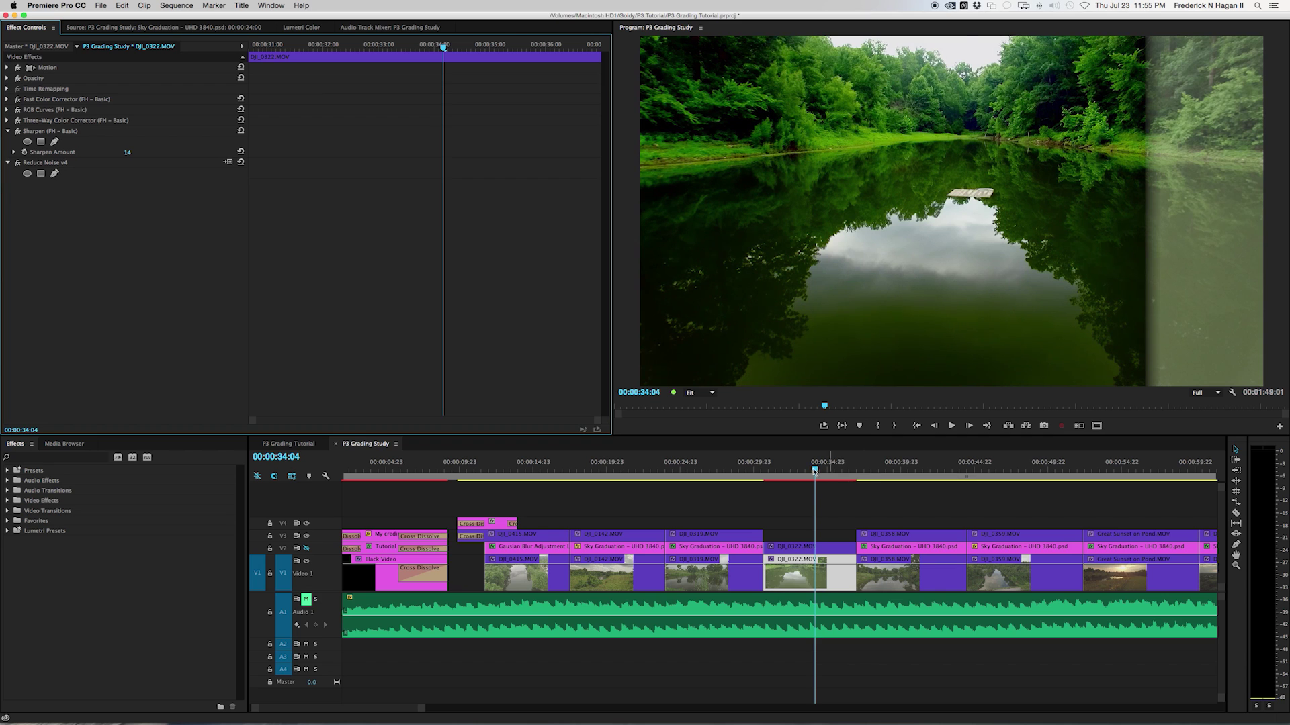
pyautogui.moveTo(815, 470); pyautogui.dragTo(807, 469)
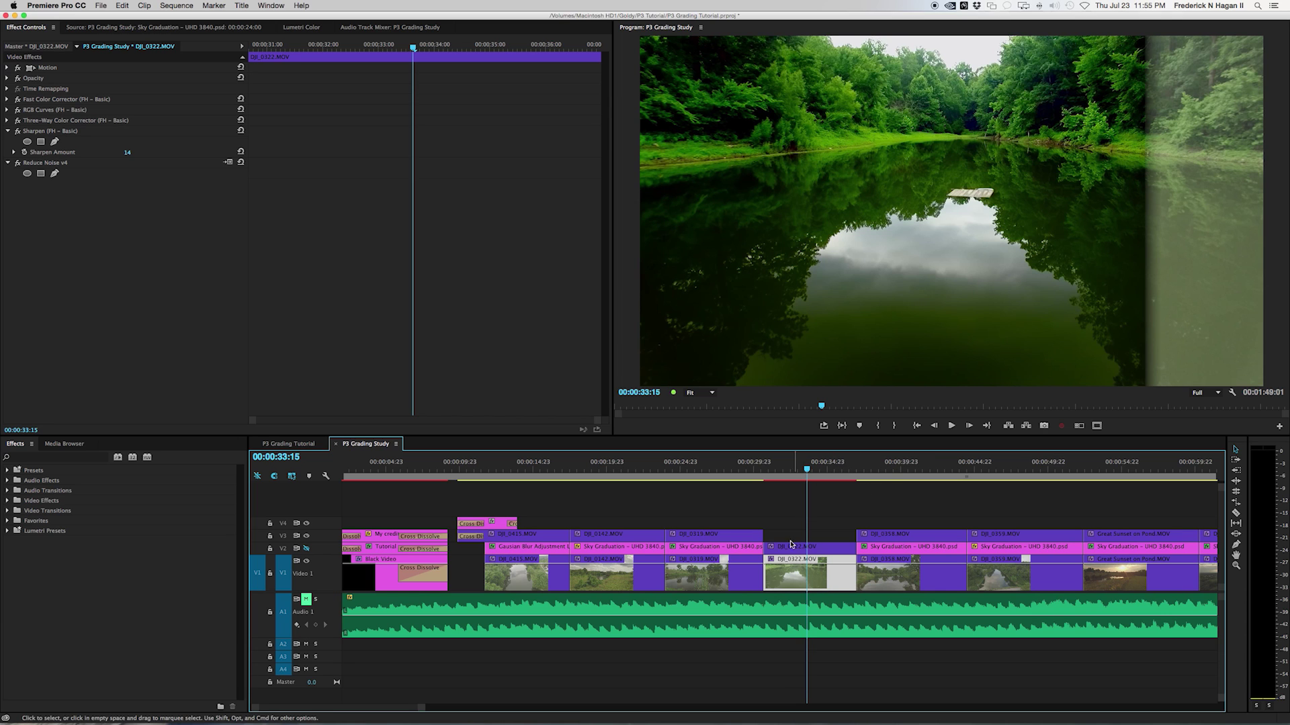
# Step: View the DJI_0358 clip from its ungraded start at 00:00:37:16 through to the graded image at 00:00:42:21
pyautogui.scroll(-3, 870, 517)
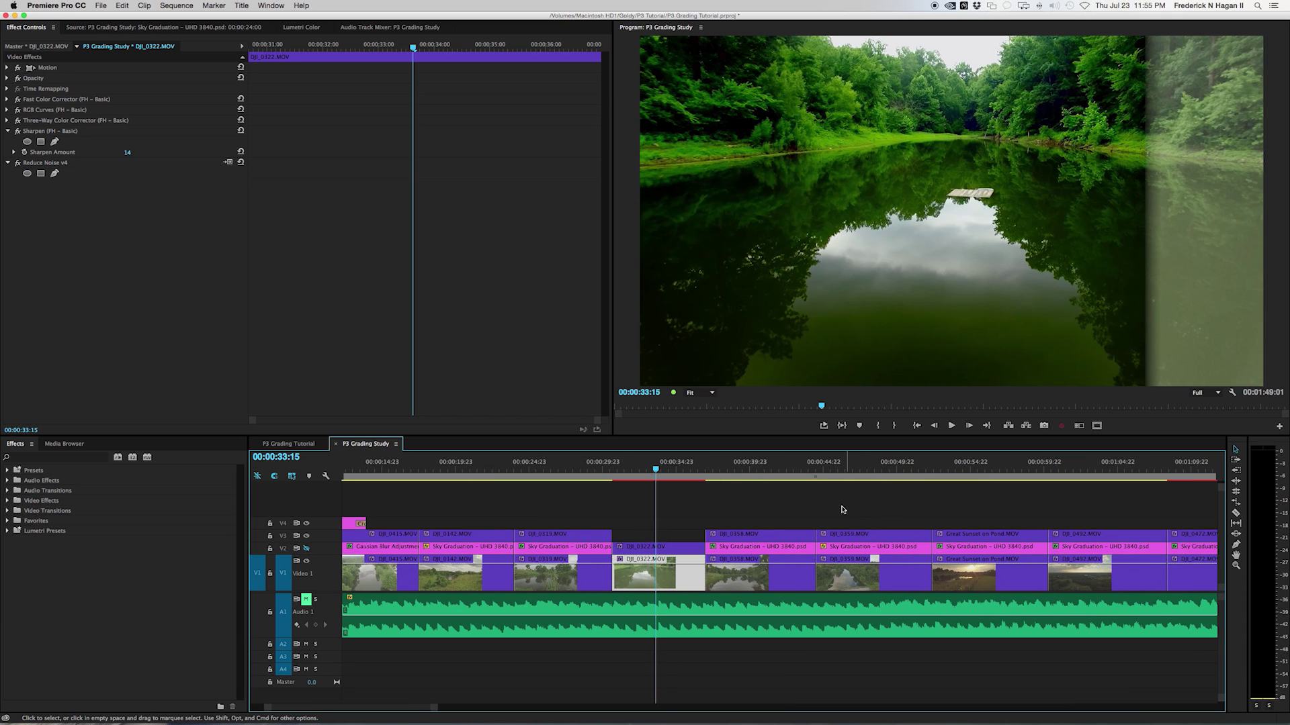
pyautogui.click(716, 465)
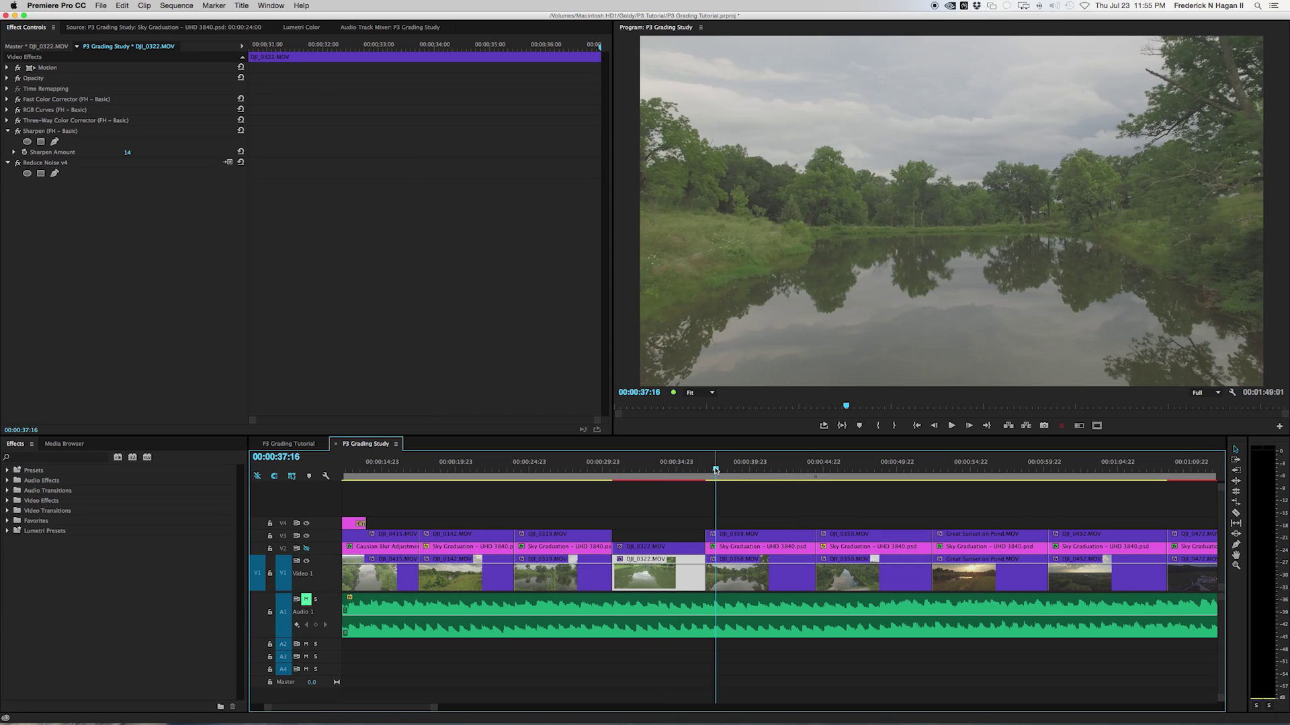
pyautogui.scroll(2, 716, 471)
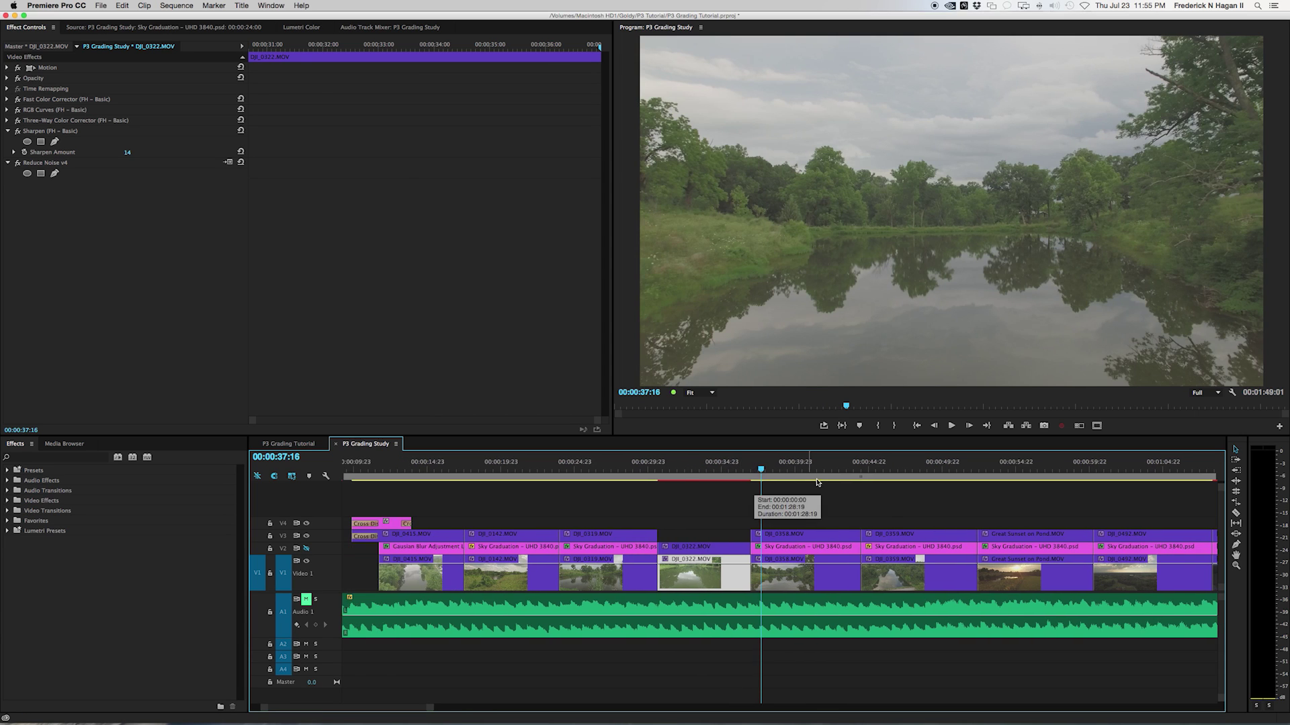
pyautogui.moveTo(762, 474); pyautogui.dragTo(836, 473)
# Step: View the source image of the Sky Graduation layer above DJI_0358, and return to the layer's opacity settings
pyautogui.click(789, 551)
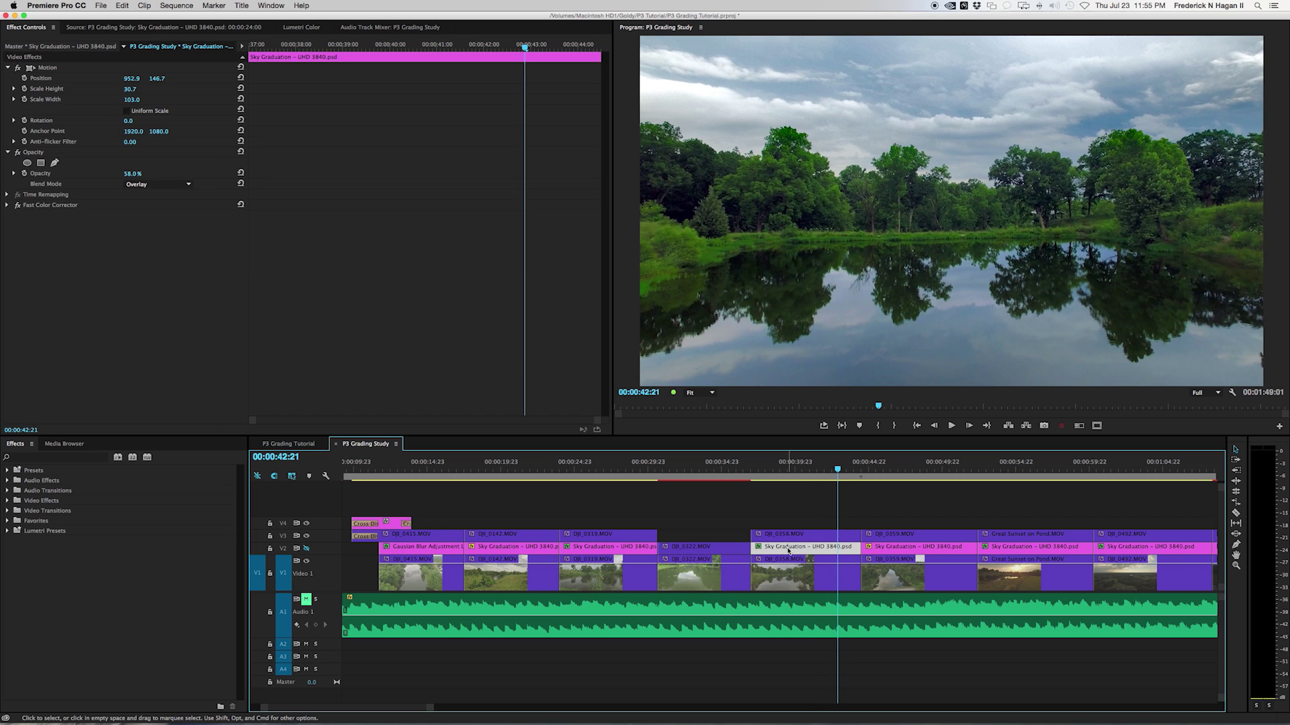
pyautogui.doubleClick(788, 551)
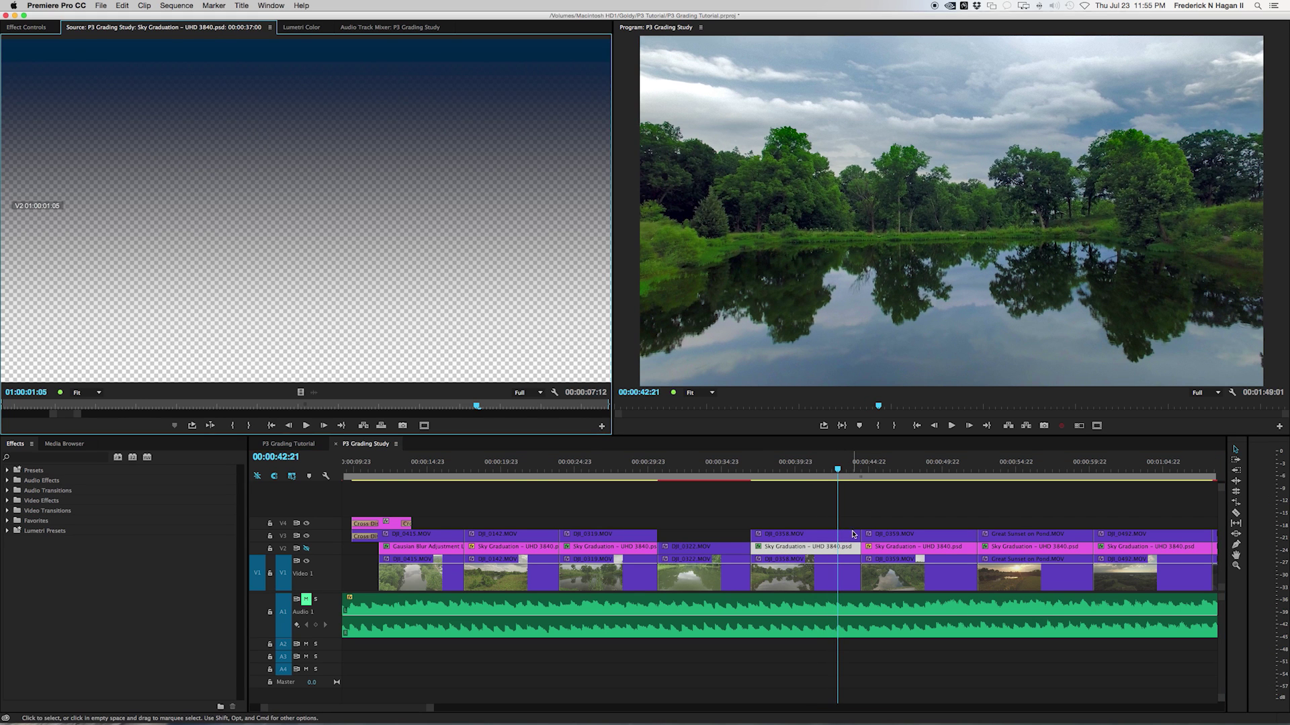
pyautogui.click(825, 550)
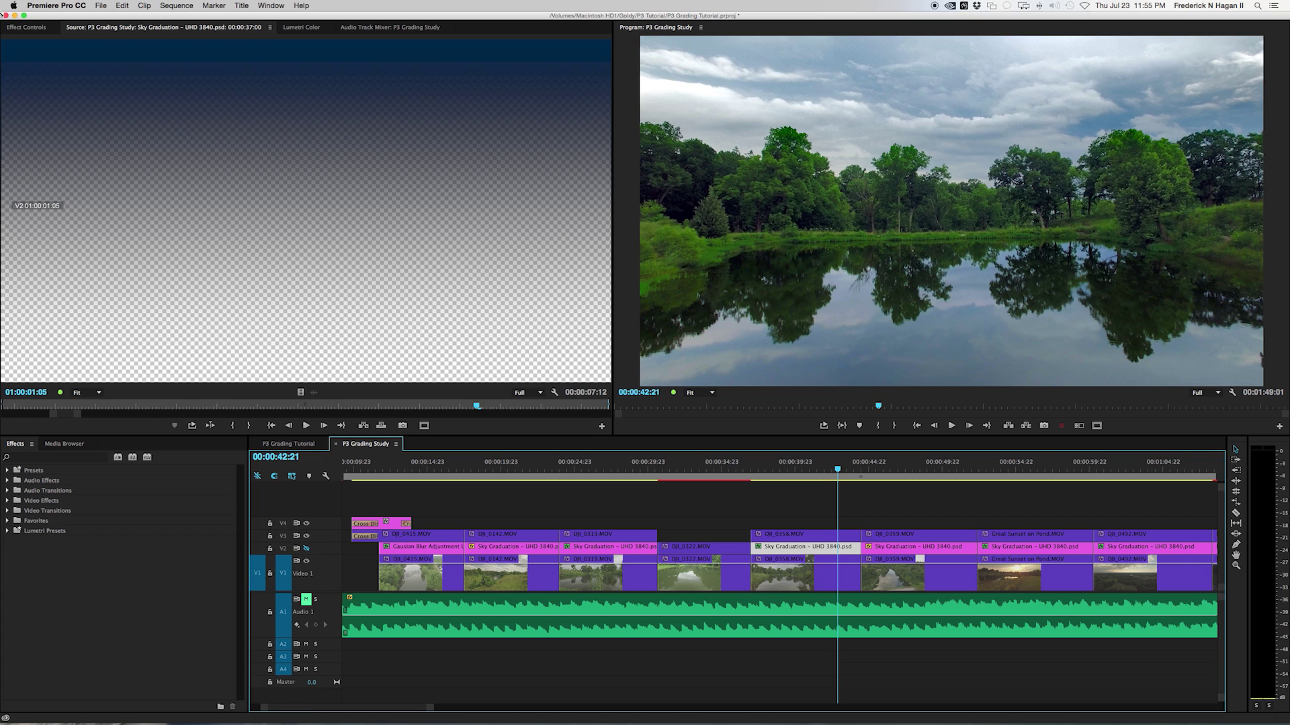
pyautogui.click(27, 28)
pyautogui.click(39, 153)
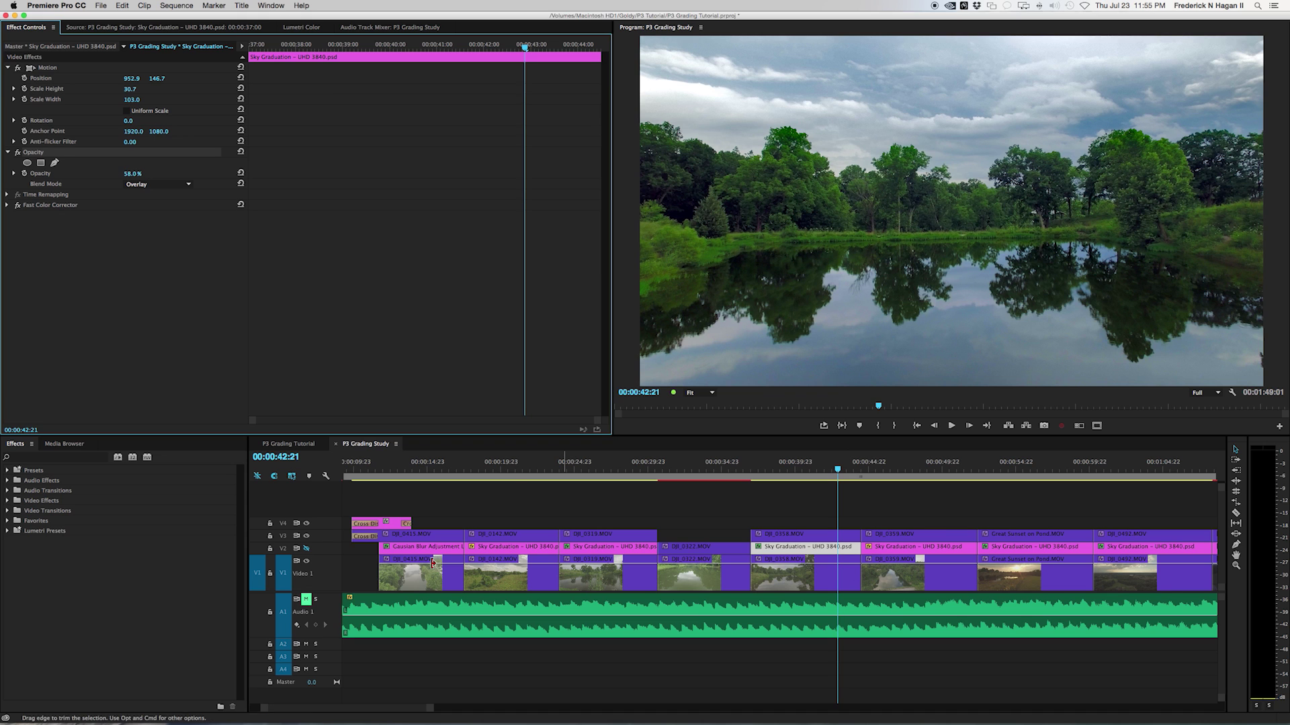
# Step: Toggle track V2's visibility to compare the DJI_0358 sky with and without the graduation, leaving the track shown
pyautogui.click(307, 550)
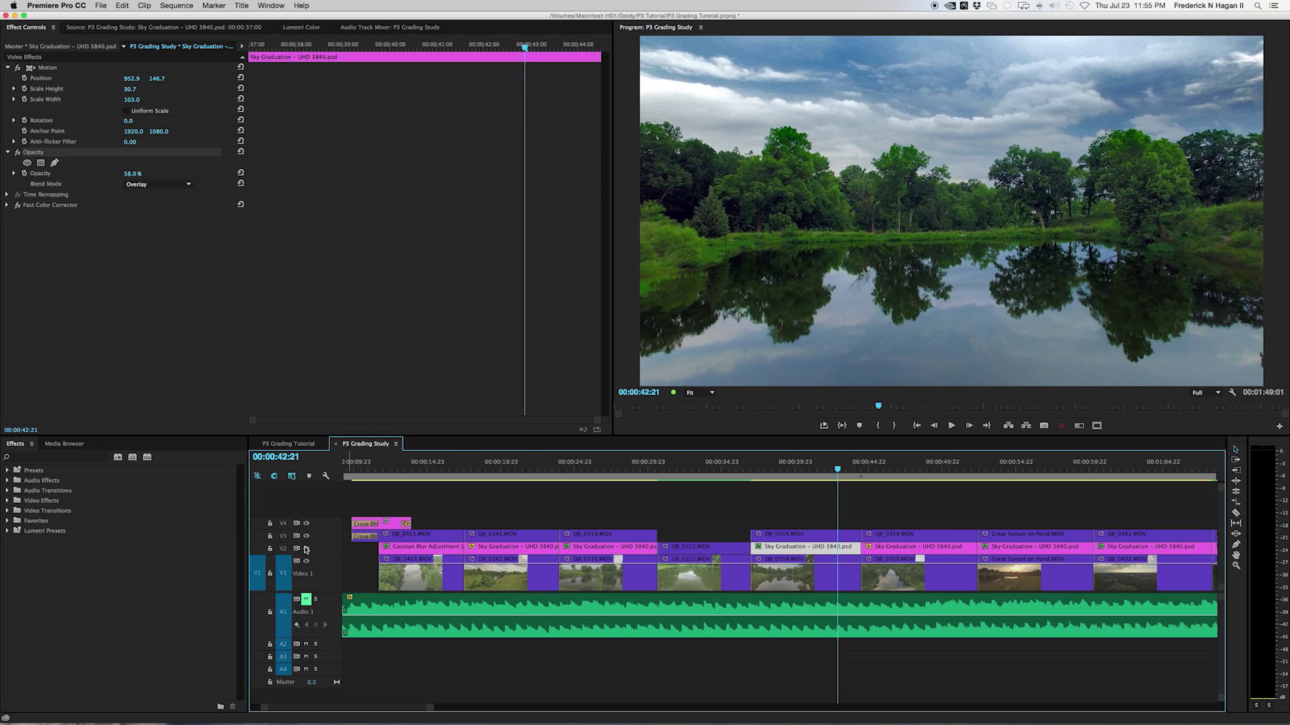
pyautogui.click(306, 550)
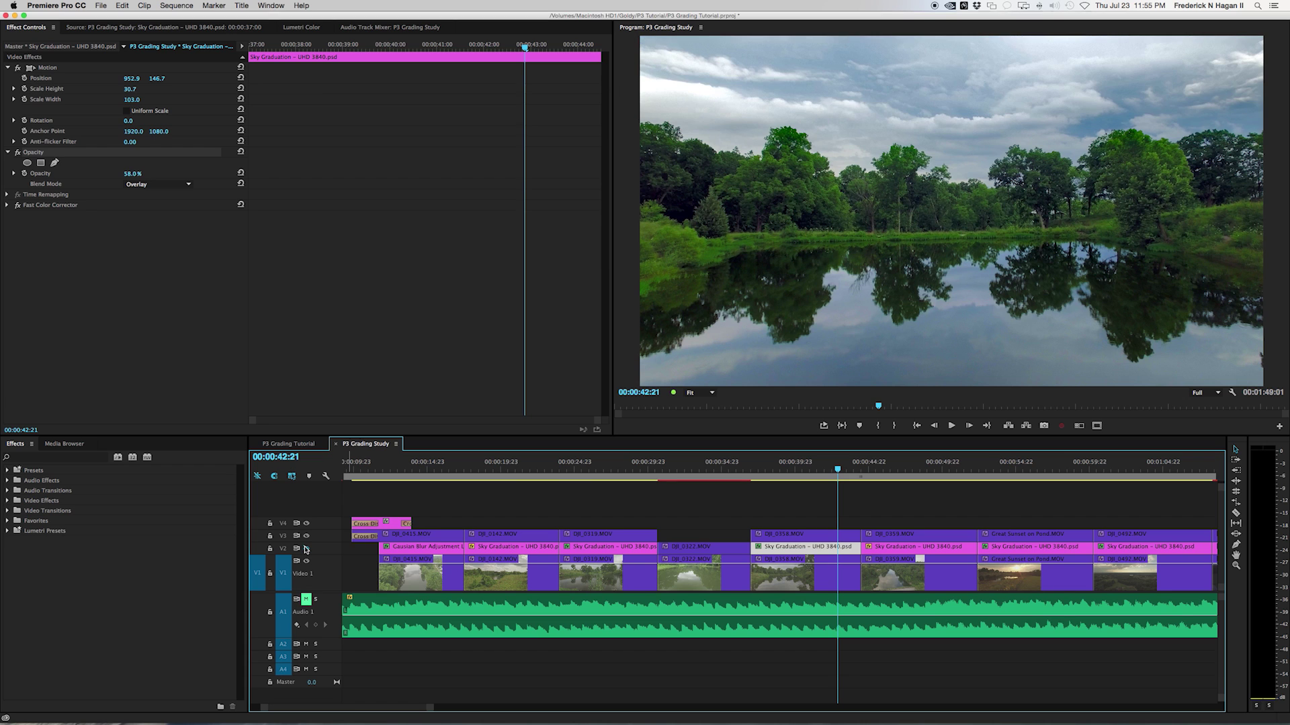
pyautogui.click(306, 549)
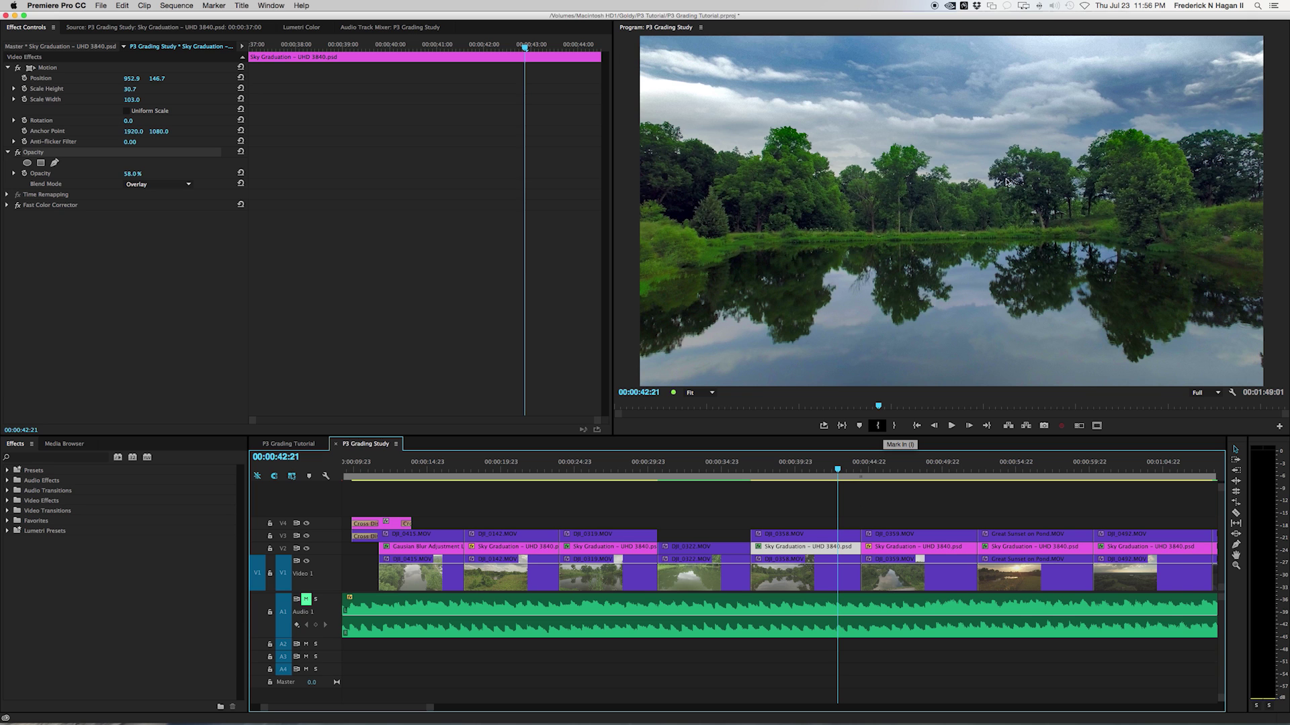
# Step: Select the DJI_0358 clip, show the mask of its Sky Matte Fast Color Corrector, and collapse that effect
pyautogui.click(816, 571)
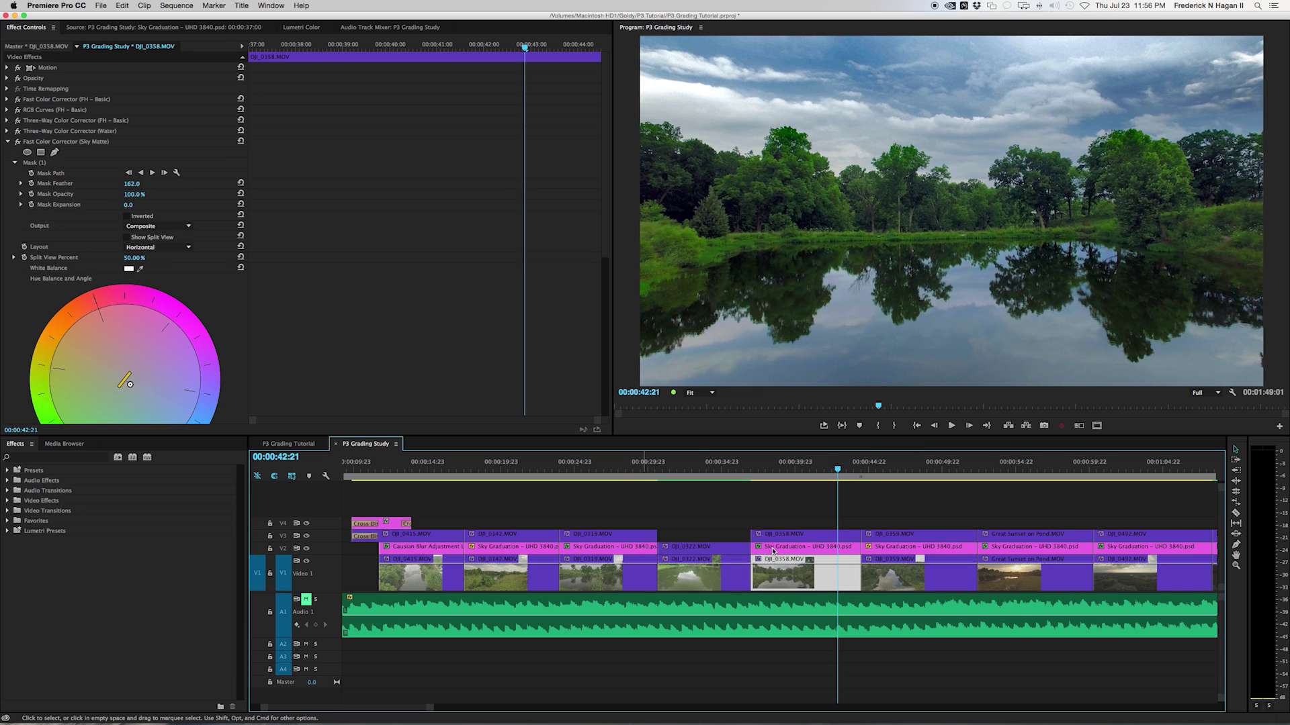
pyautogui.click(34, 163)
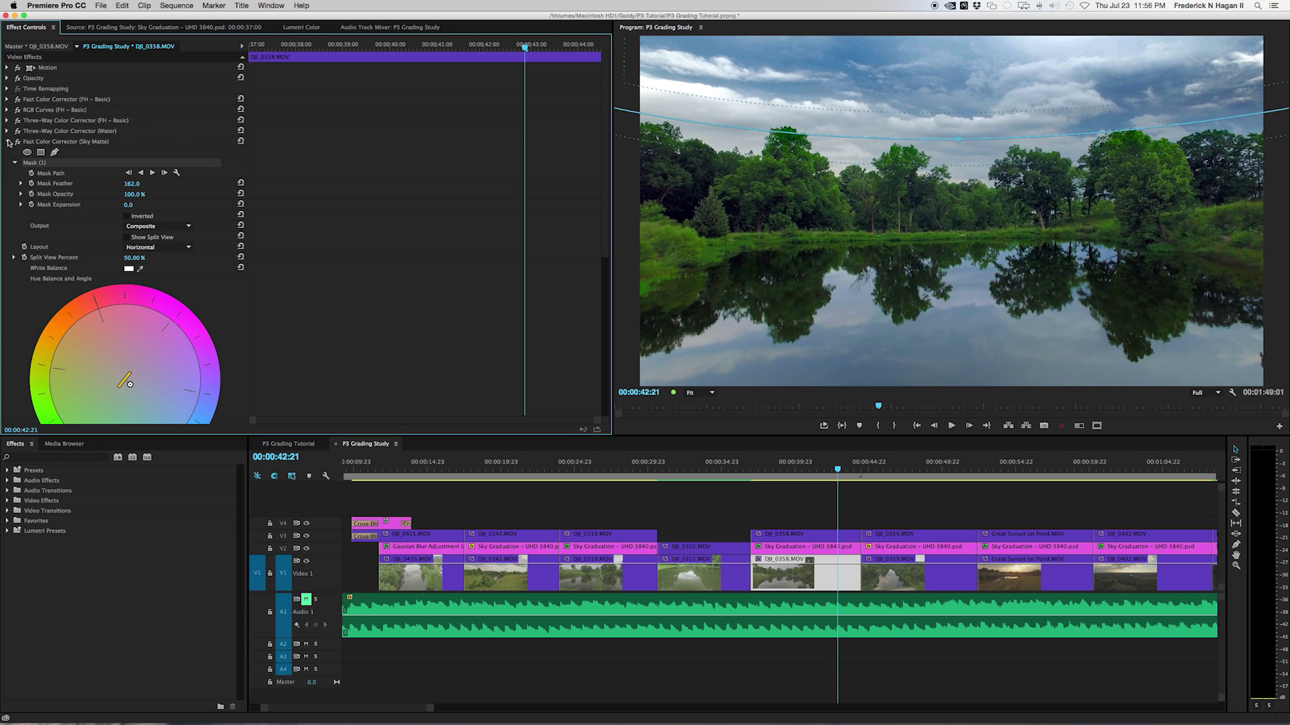
pyautogui.click(7, 141)
# Step: Show the mask of the Water Three-Way Color Corrector on DJI_0358, and view it at 00:00:42:05
pyautogui.click(22, 132)
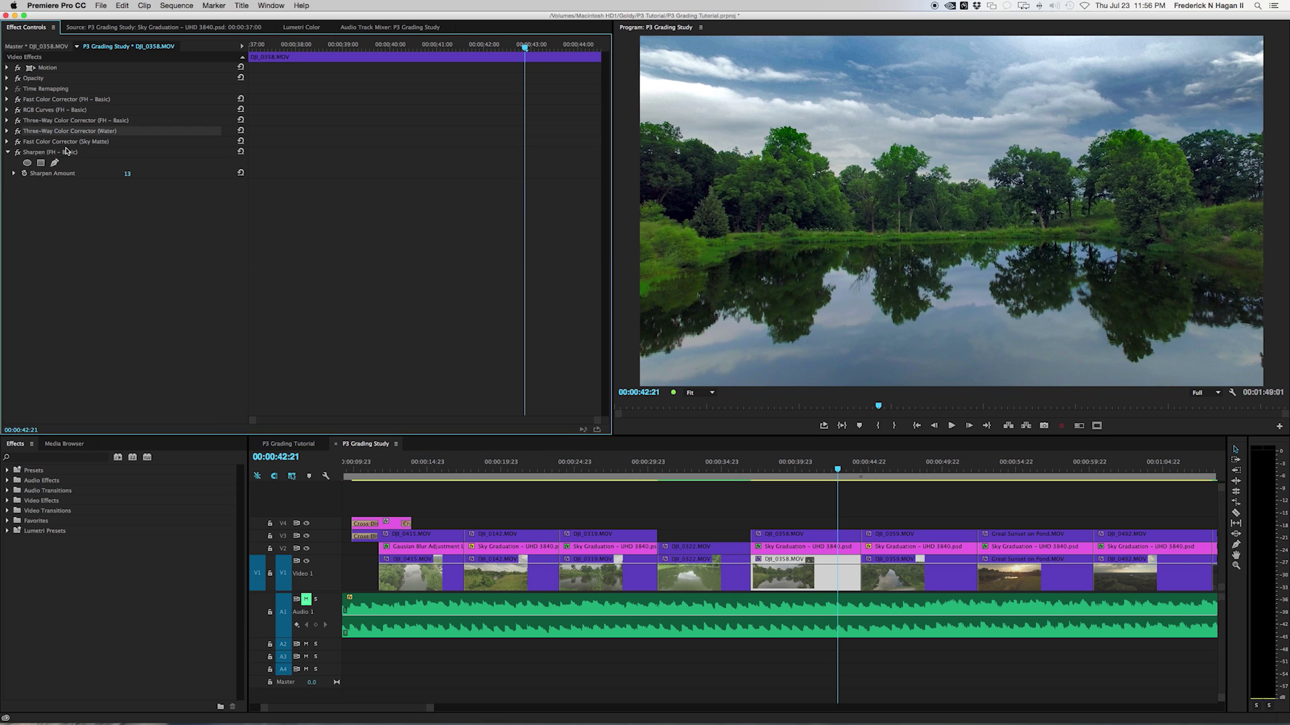
pyautogui.click(8, 131)
pyautogui.click(35, 152)
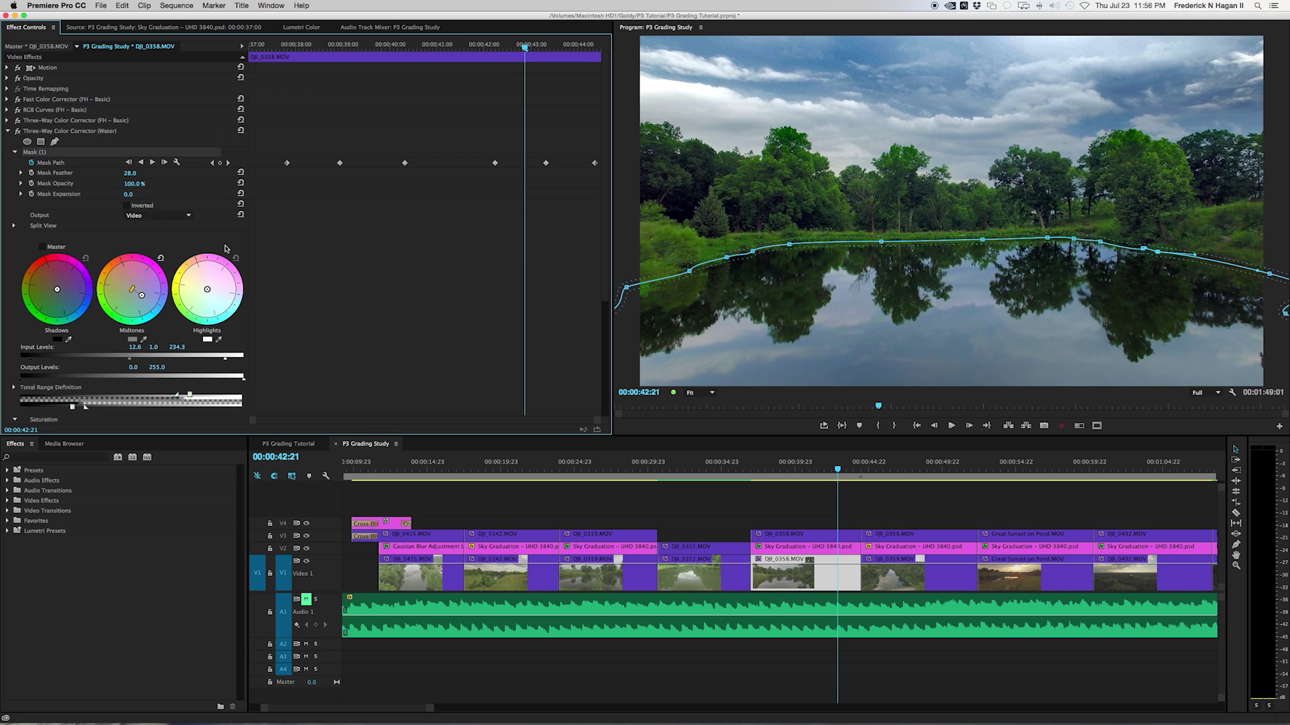
pyautogui.moveTo(837, 470); pyautogui.dragTo(827, 470)
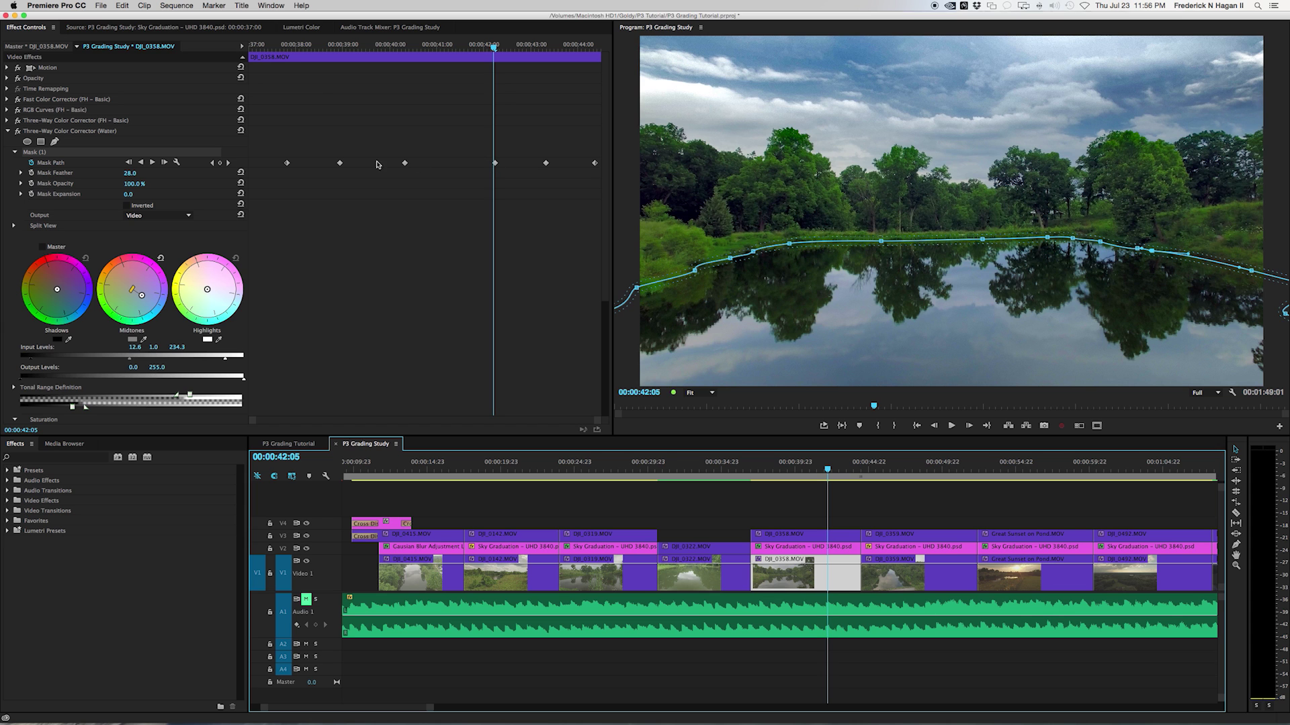
# Step: Select the water mask's second path keyframe, and scrub from there to 00:00:42:12 to follow the animated mask
pyautogui.click(340, 164)
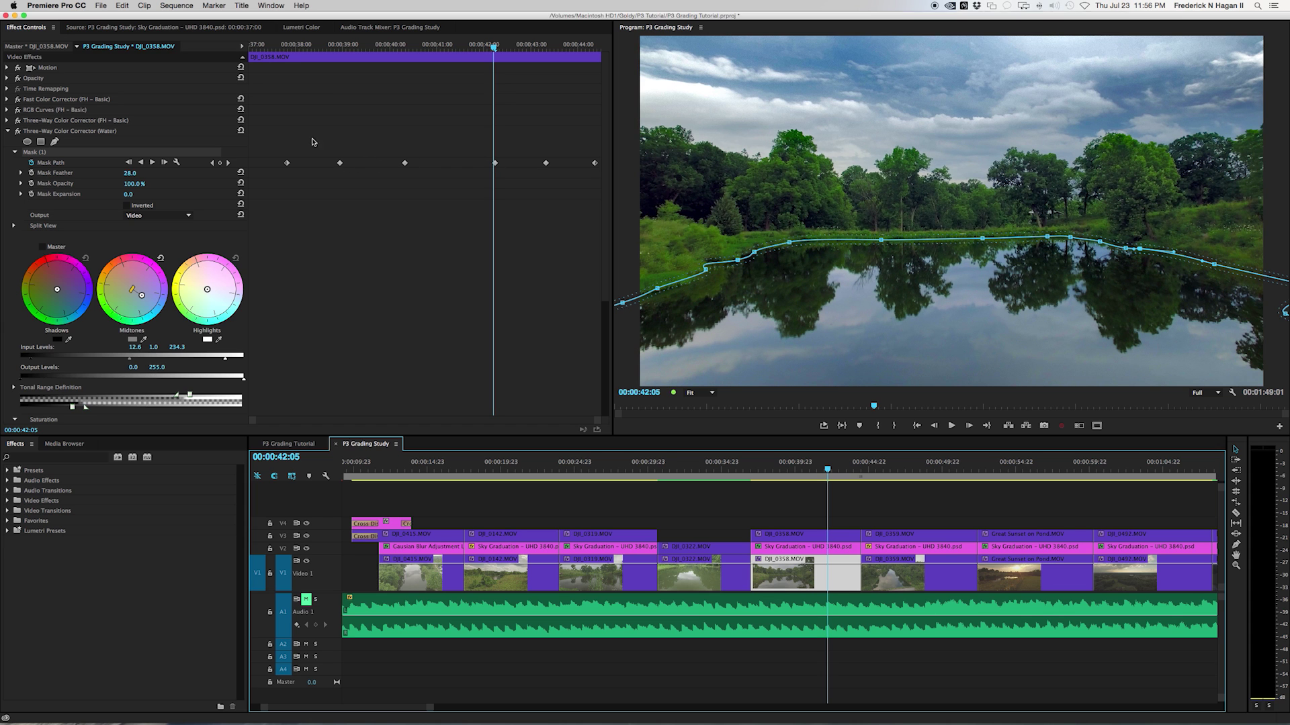
pyautogui.click(339, 163)
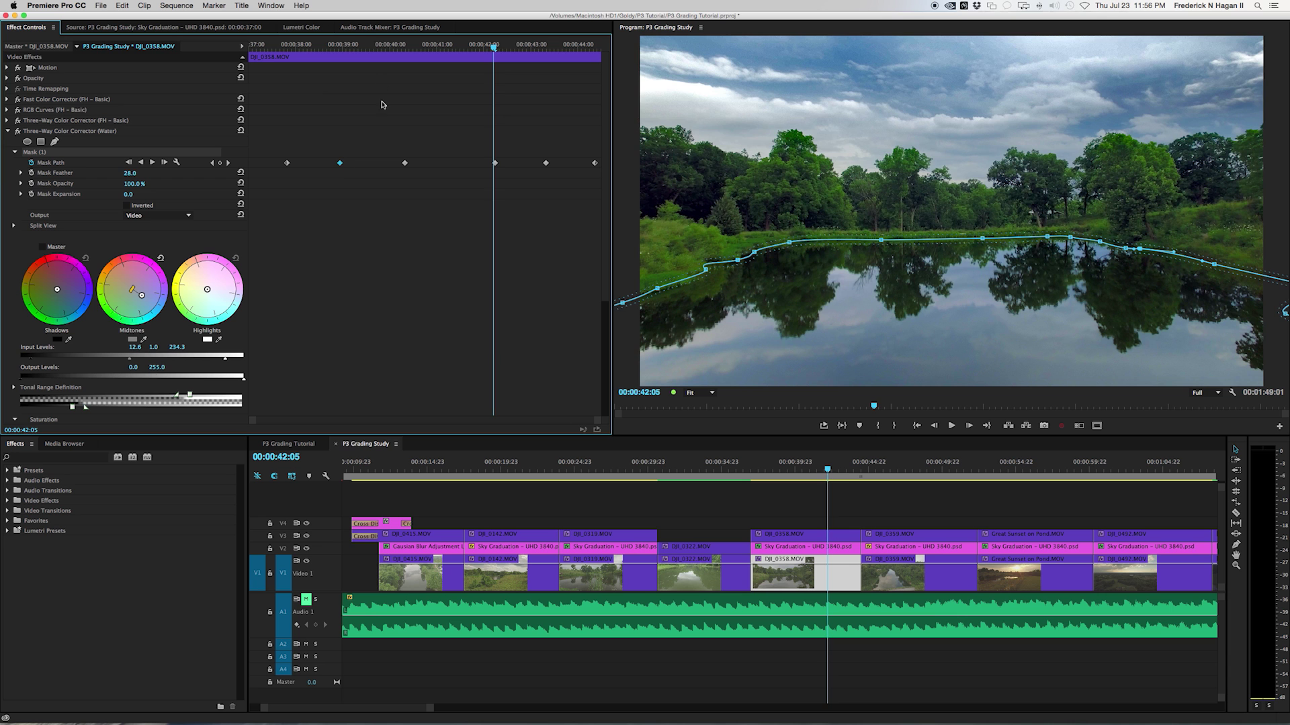
pyautogui.click(342, 48)
pyautogui.moveTo(341, 49); pyautogui.dragTo(417, 49)
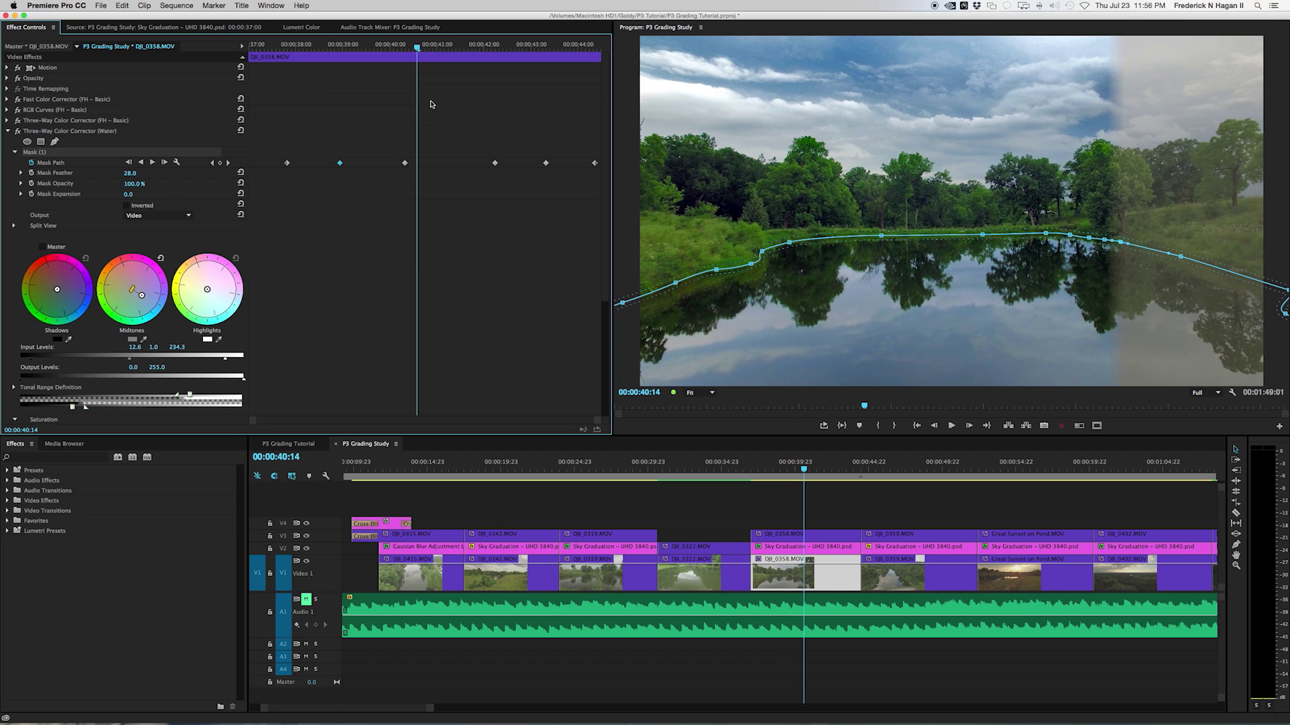
pyautogui.moveTo(422, 48); pyautogui.dragTo(509, 49)
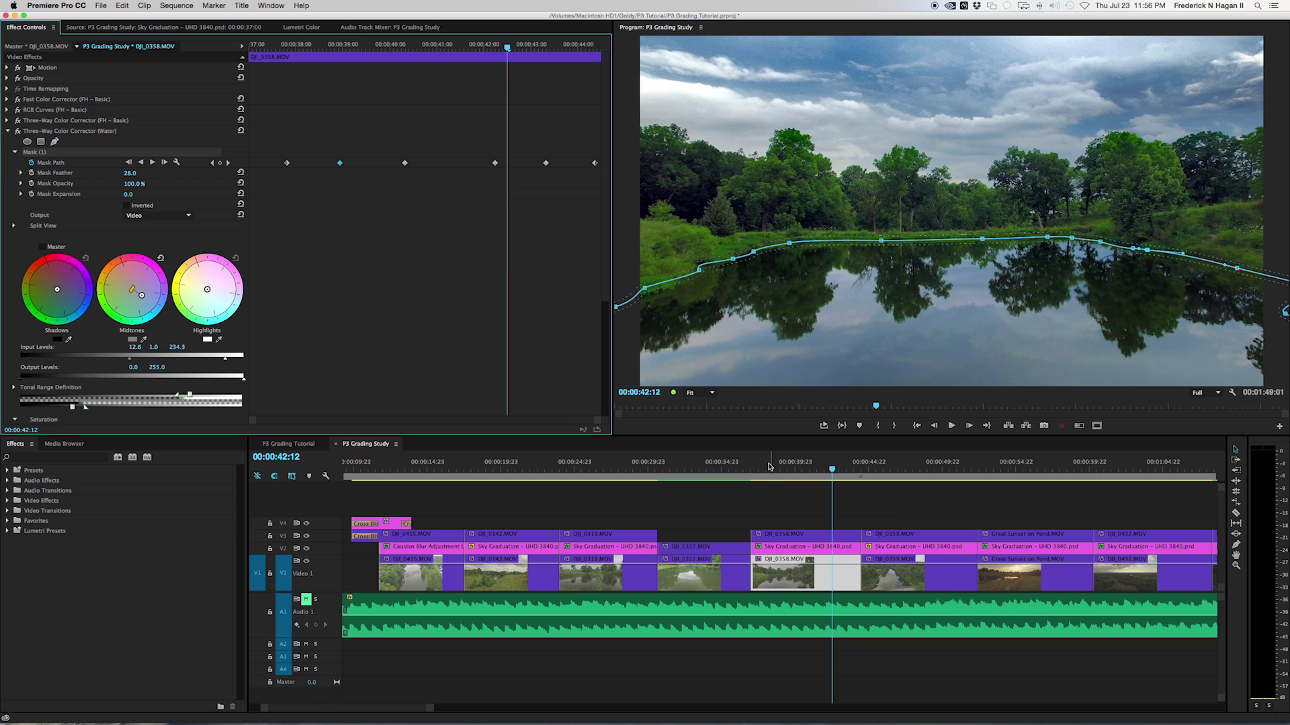
# Step: Compare the water mask at 00:00:37:14 and 00:00:42:04, and collapse the Water Three-Way Color Corrector
pyautogui.click(759, 464)
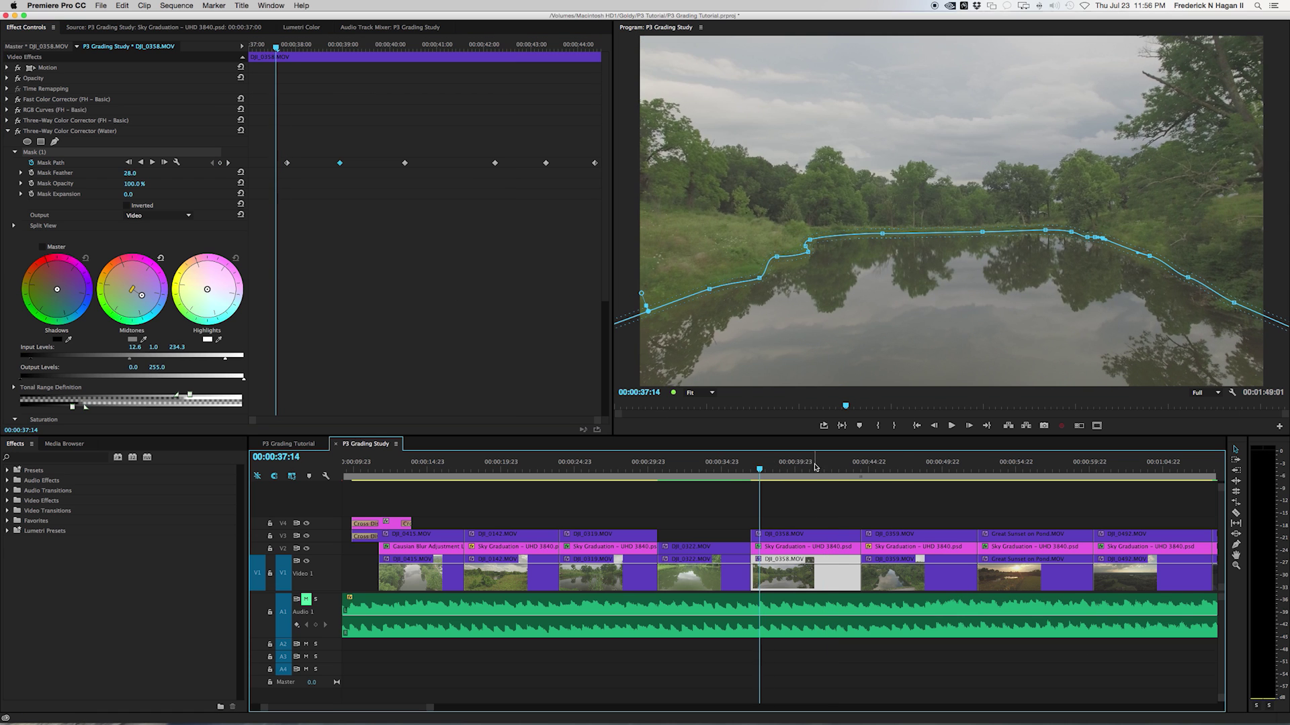
pyautogui.click(827, 463)
pyautogui.click(7, 131)
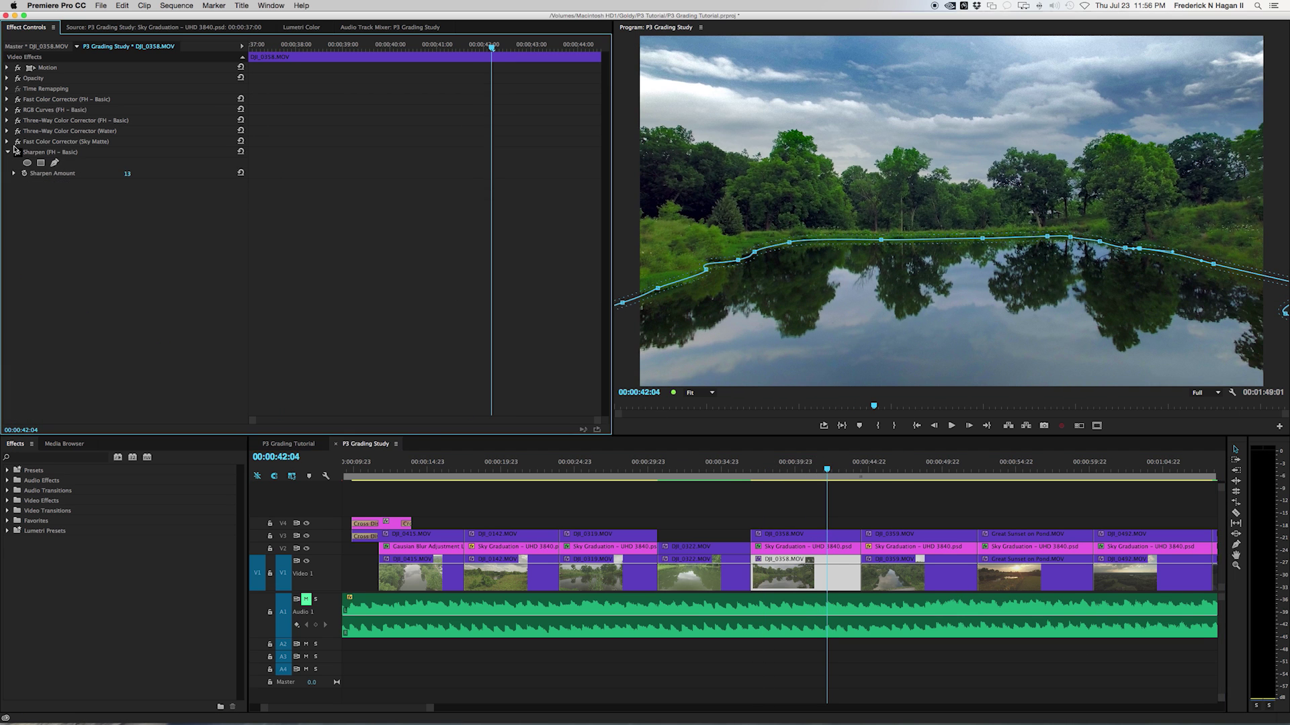
# Step: Expand the Sky Matte Fast Color Corrector on DJI_0358, compare the sky with it off and on, and view 00:00:42:14
pyautogui.click(63, 141)
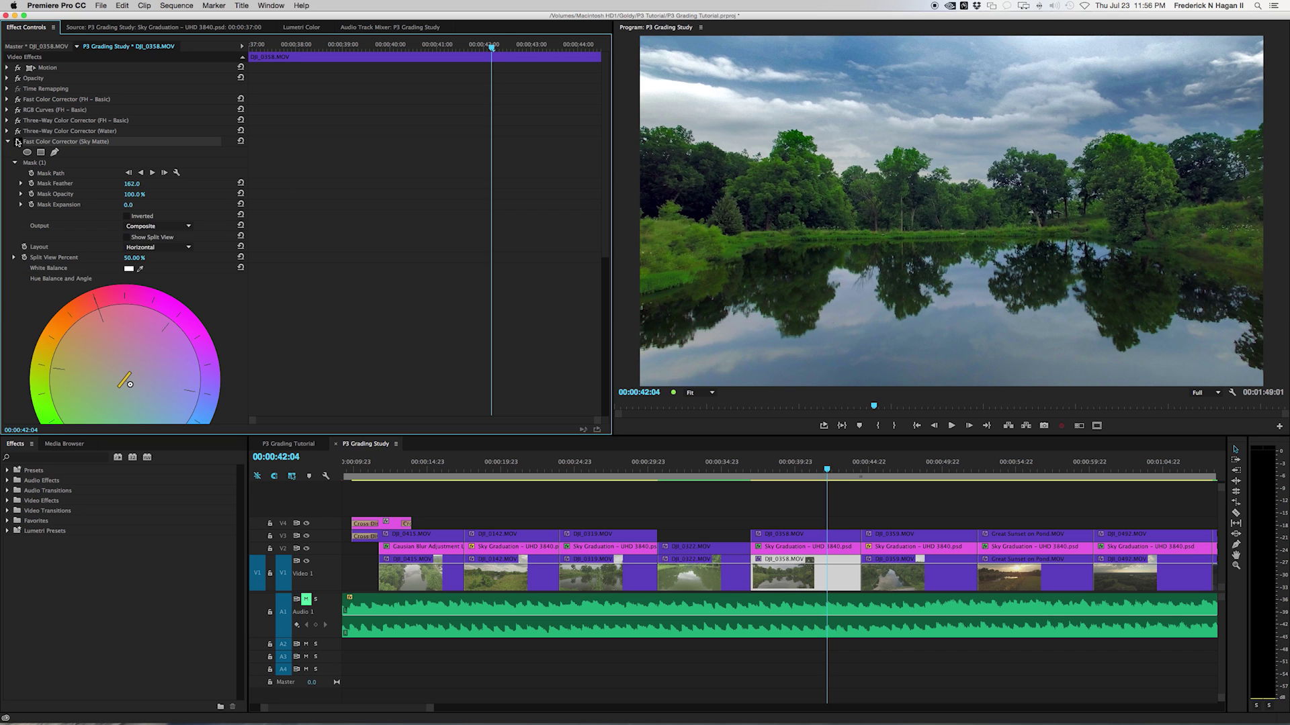
pyautogui.click(18, 142)
pyautogui.click(18, 142)
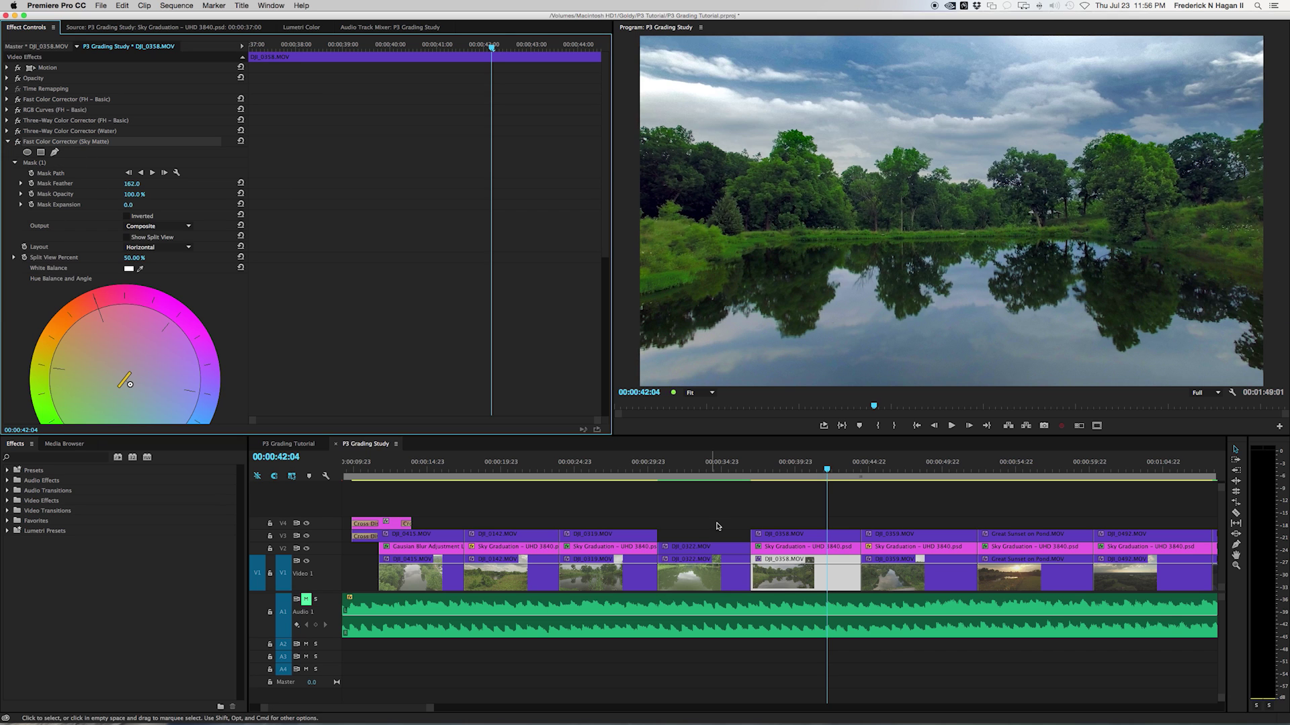
pyautogui.click(833, 468)
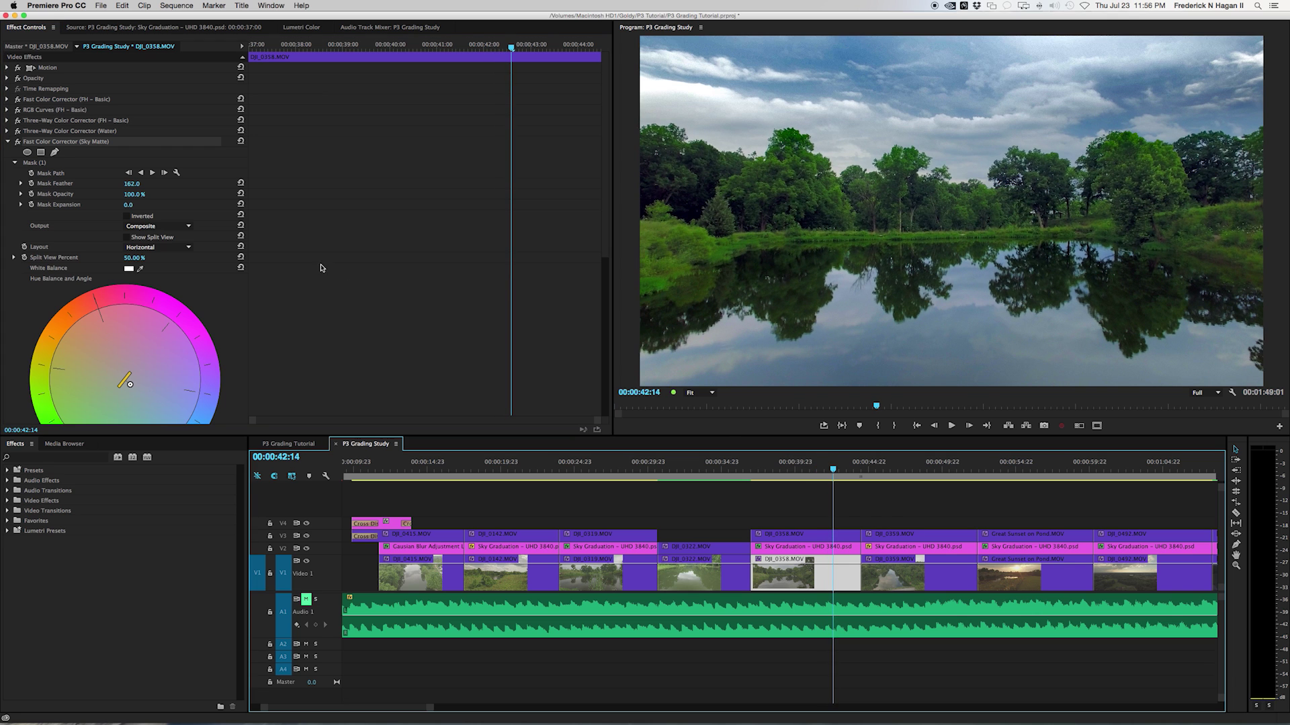
# Step: Show the whole Sky Matte mask with the program view at 50%, and compare the sky with the effect off and on
pyautogui.click(43, 163)
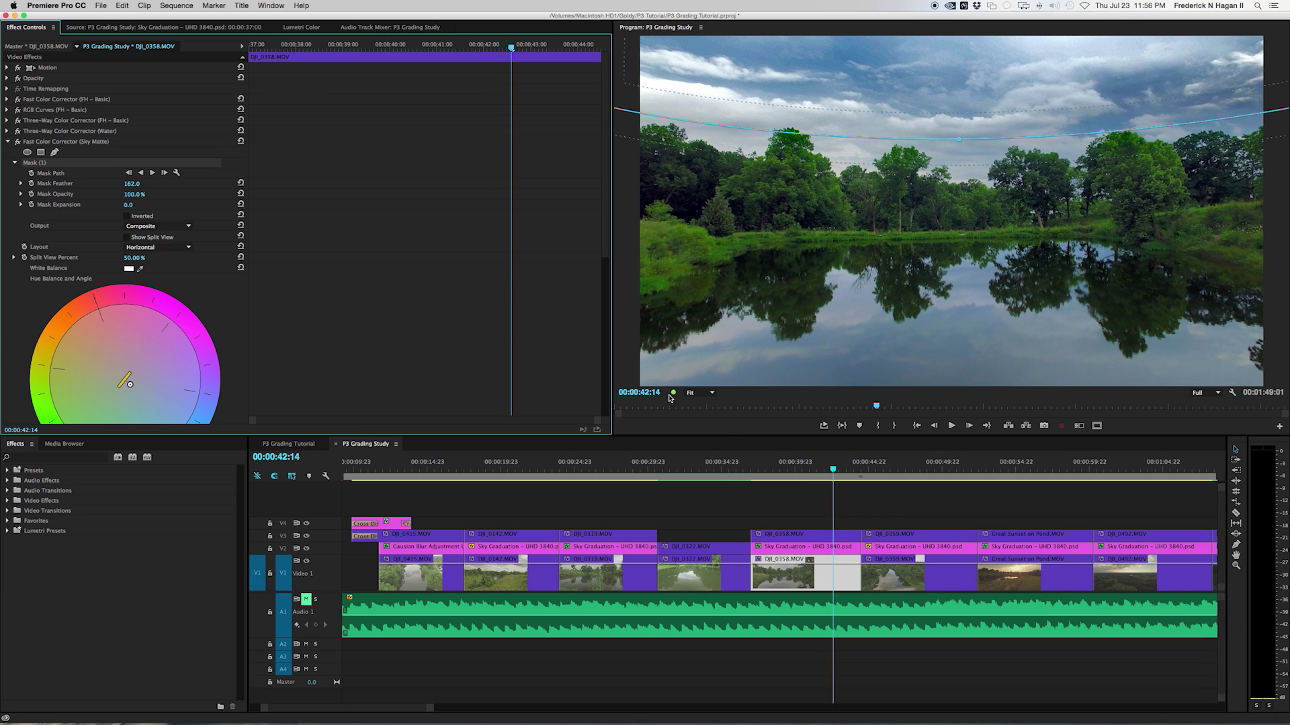
pyautogui.click(698, 393)
pyautogui.click(702, 426)
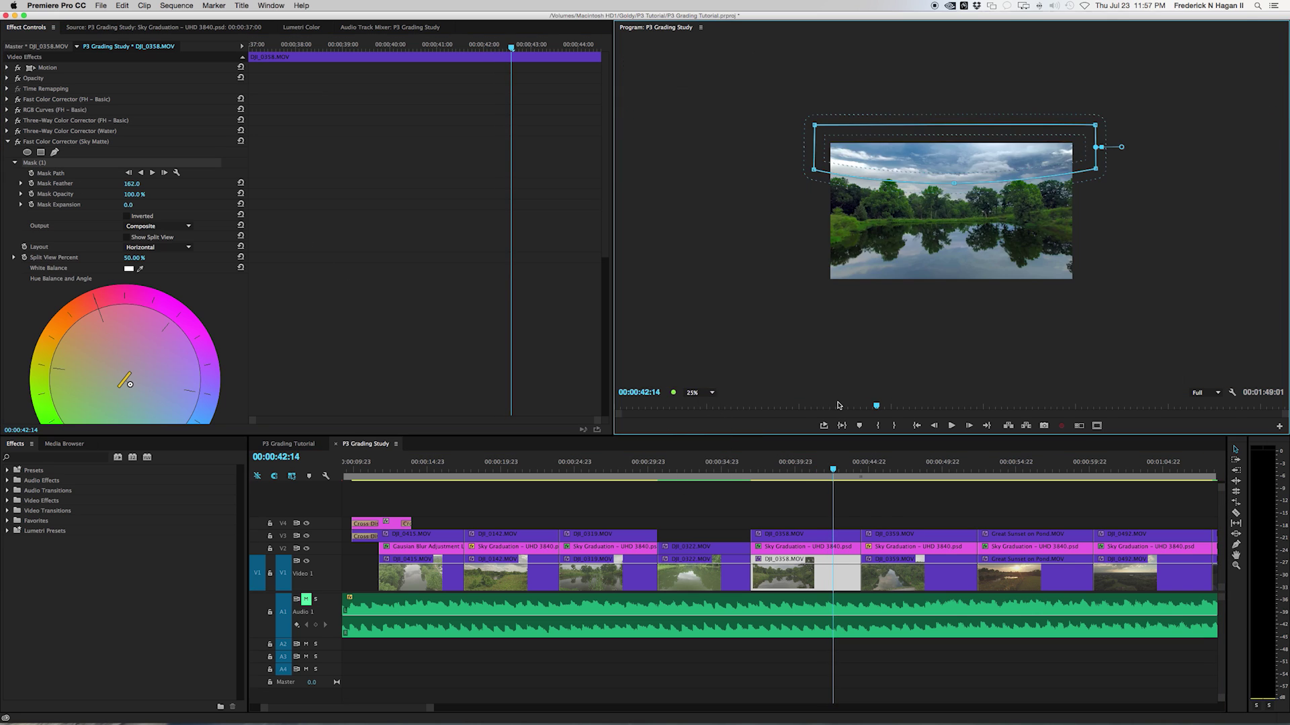
pyautogui.click(698, 393)
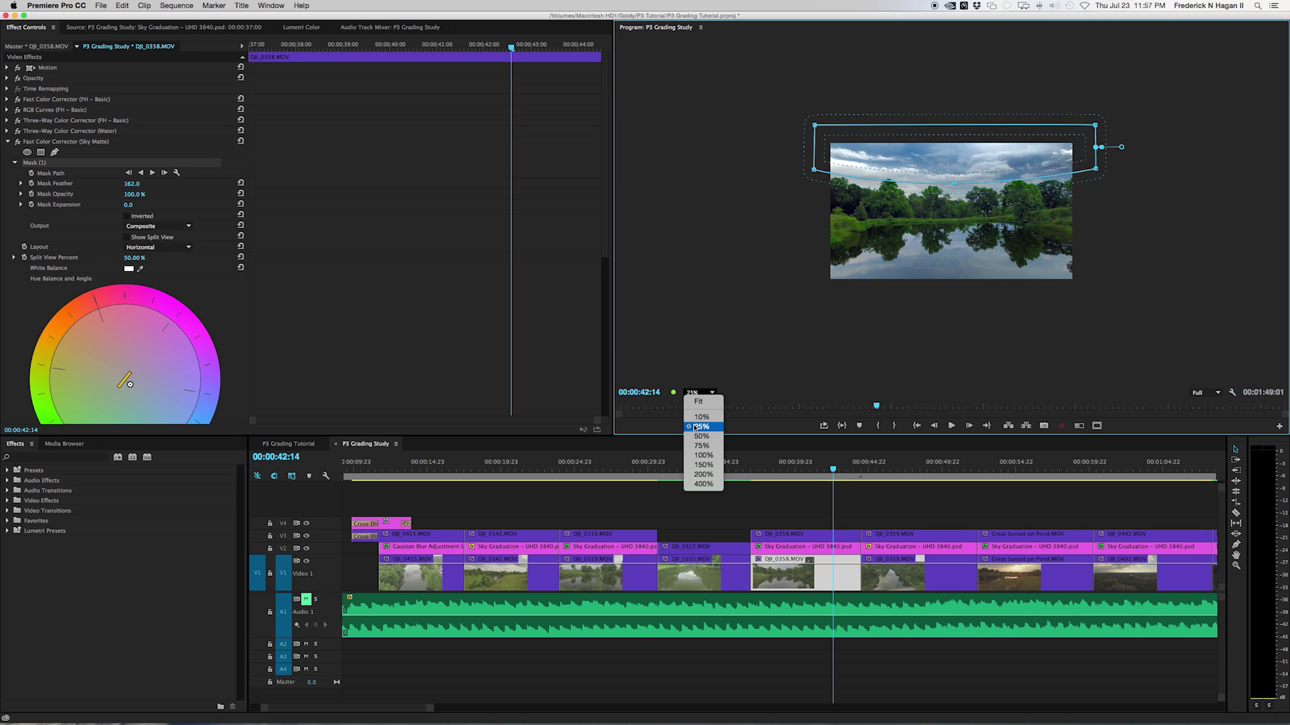
pyautogui.click(697, 427)
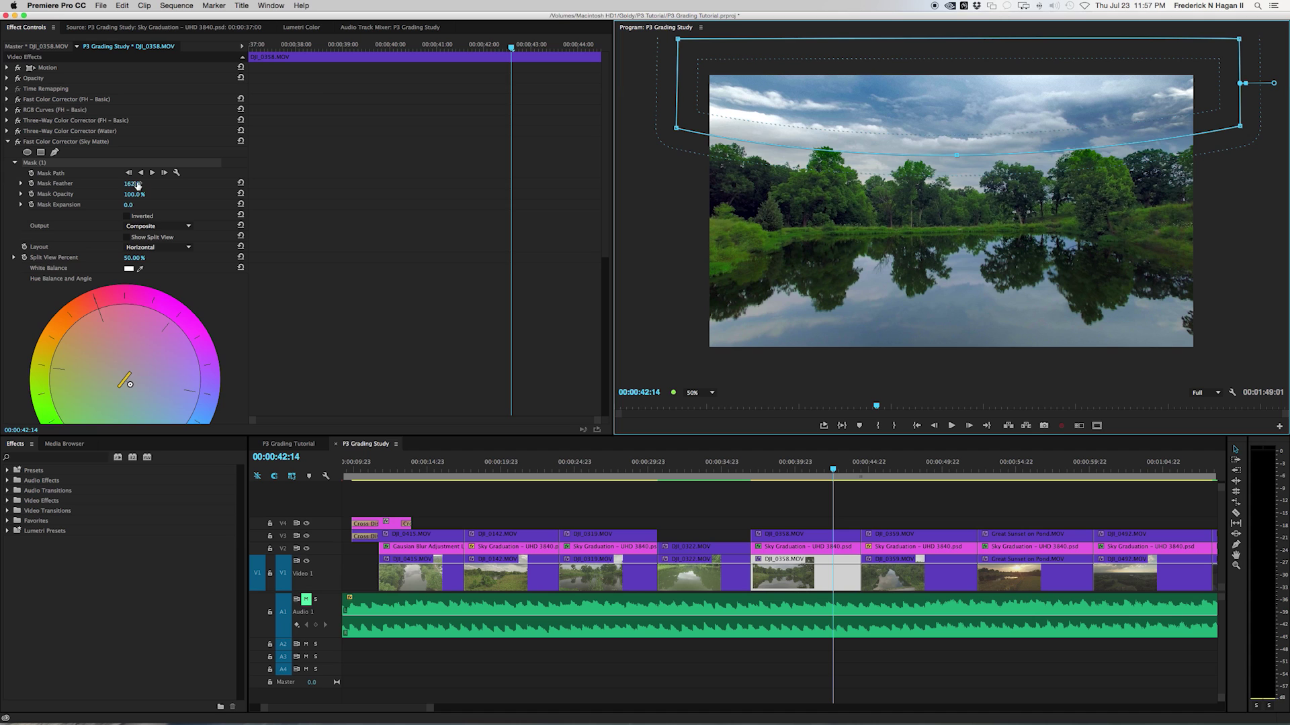
pyautogui.click(15, 142)
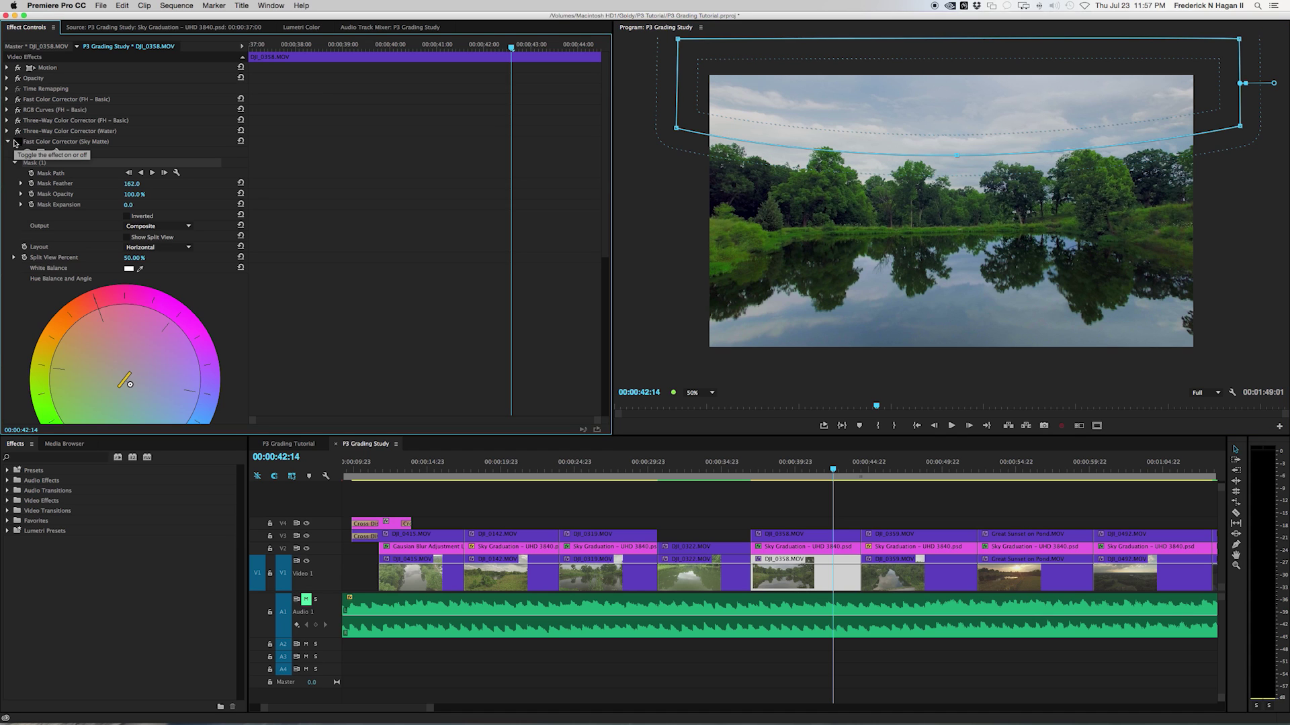
pyautogui.click(16, 141)
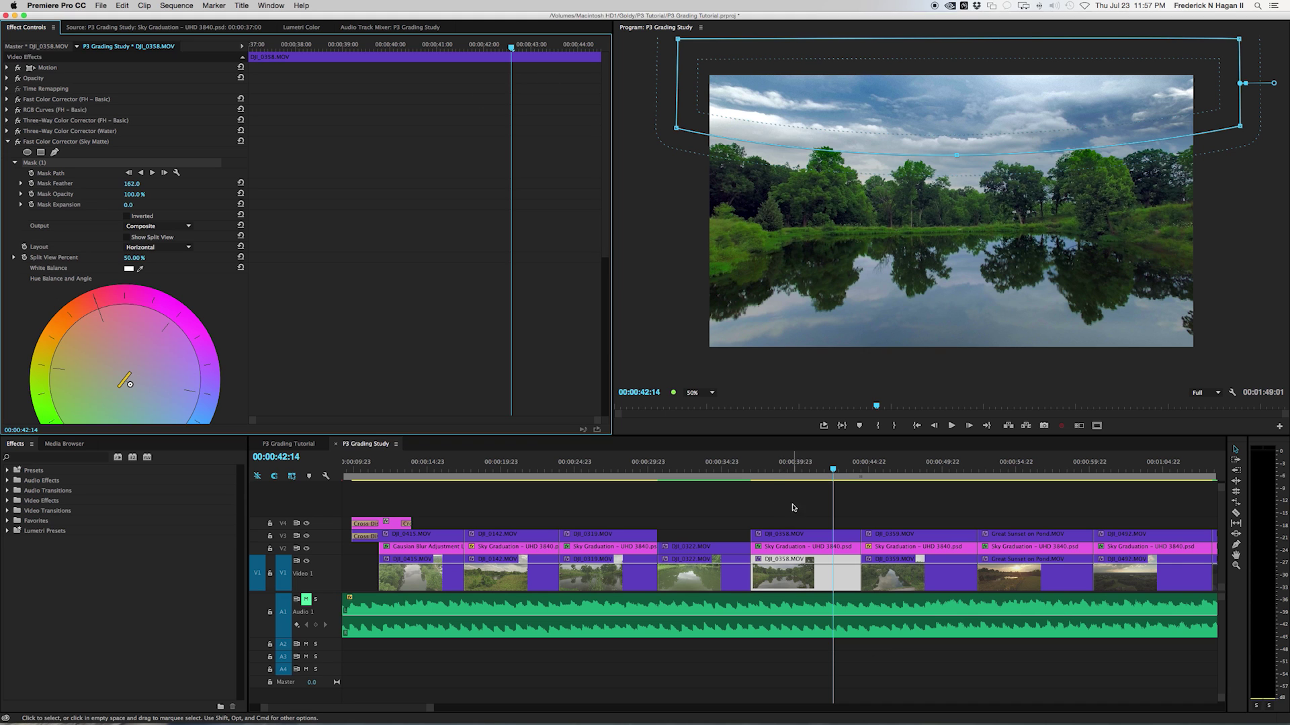
# Step: Save the project, and play the DJI_0358 before-and-after wipe from 00:00:37:07 to 00:00:41:09
pyautogui.press('super+s')
pyautogui.click(756, 472)
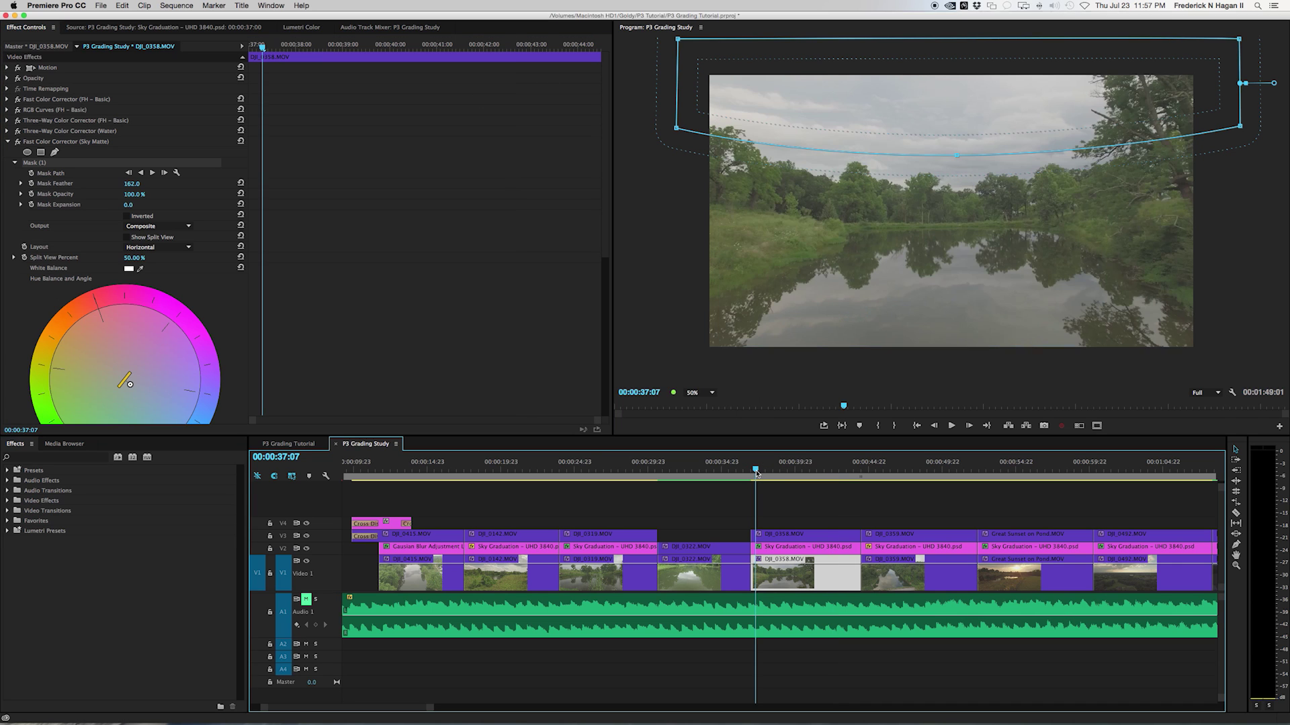
pyautogui.press('space')
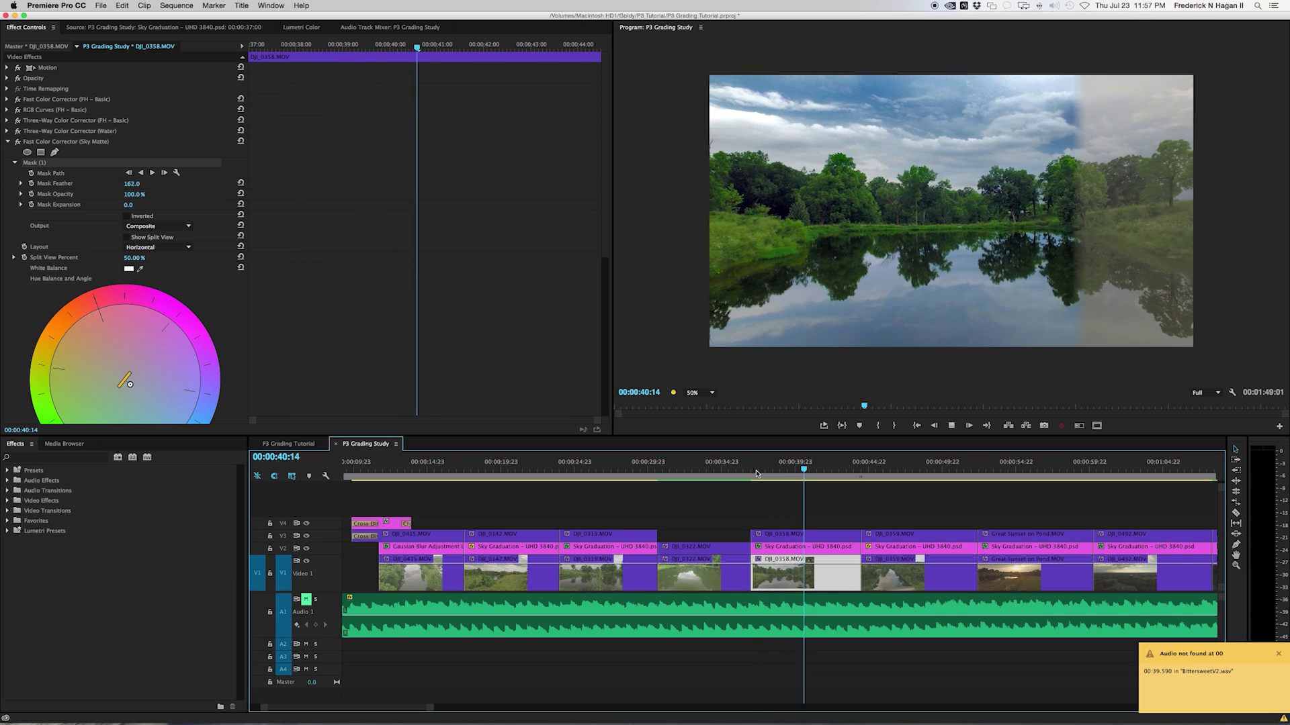
pyautogui.press('space')
pyautogui.press('super+s')
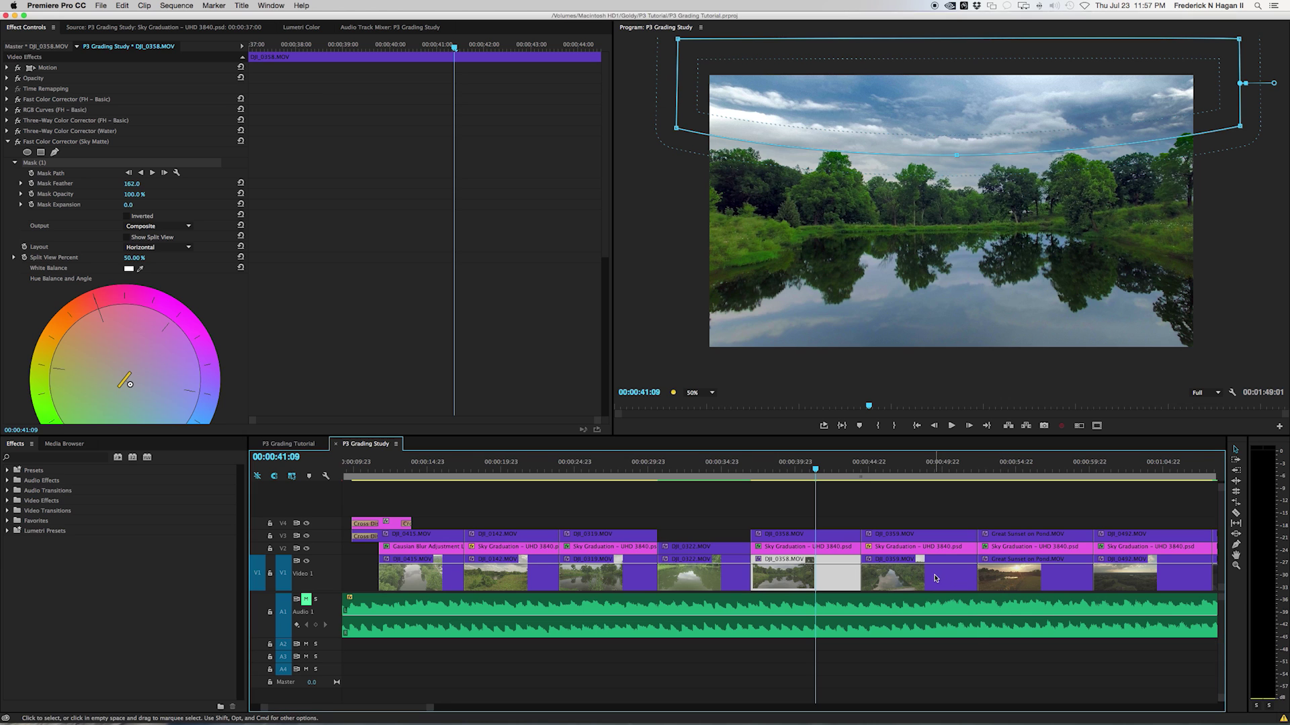
# Step: View the ungraded Great Sunset on Pond clip at 00:00:52:17, inspect it at 100%, and fit it back to the program view
pyautogui.hscroll(5, 935, 578)
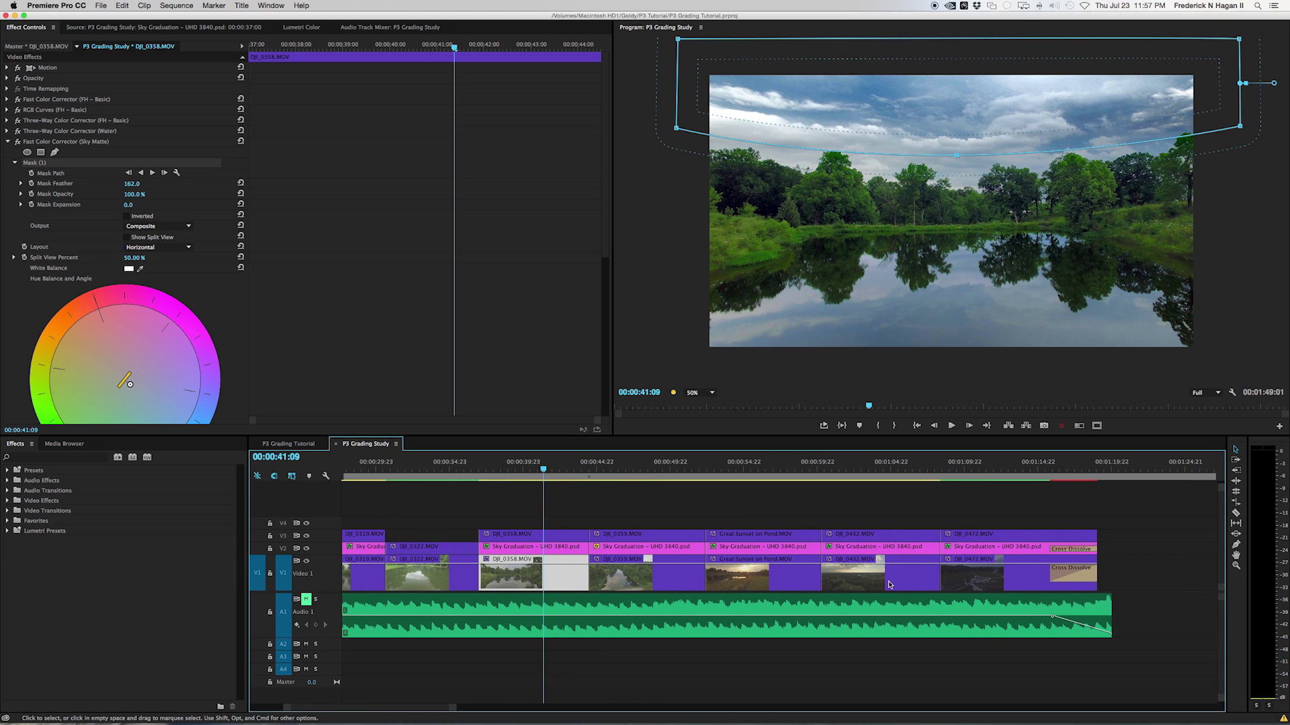
pyautogui.click(710, 463)
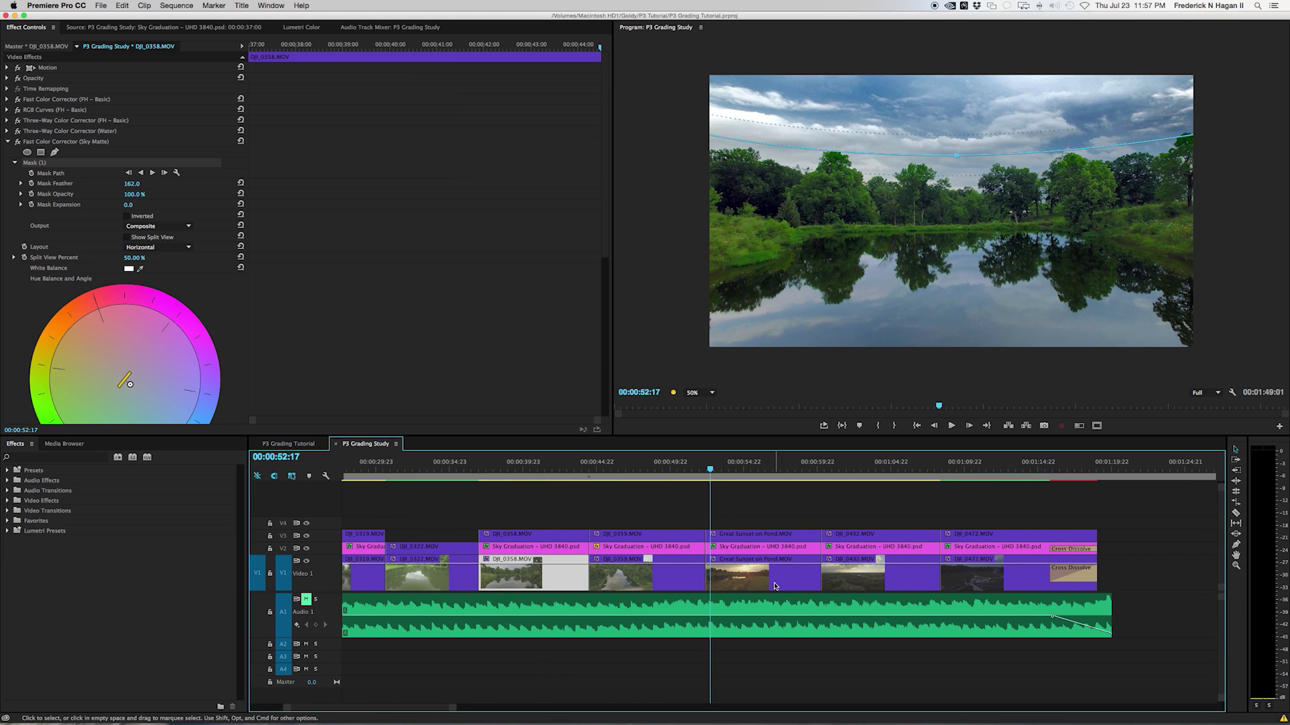
pyautogui.hscroll(1, 775, 576)
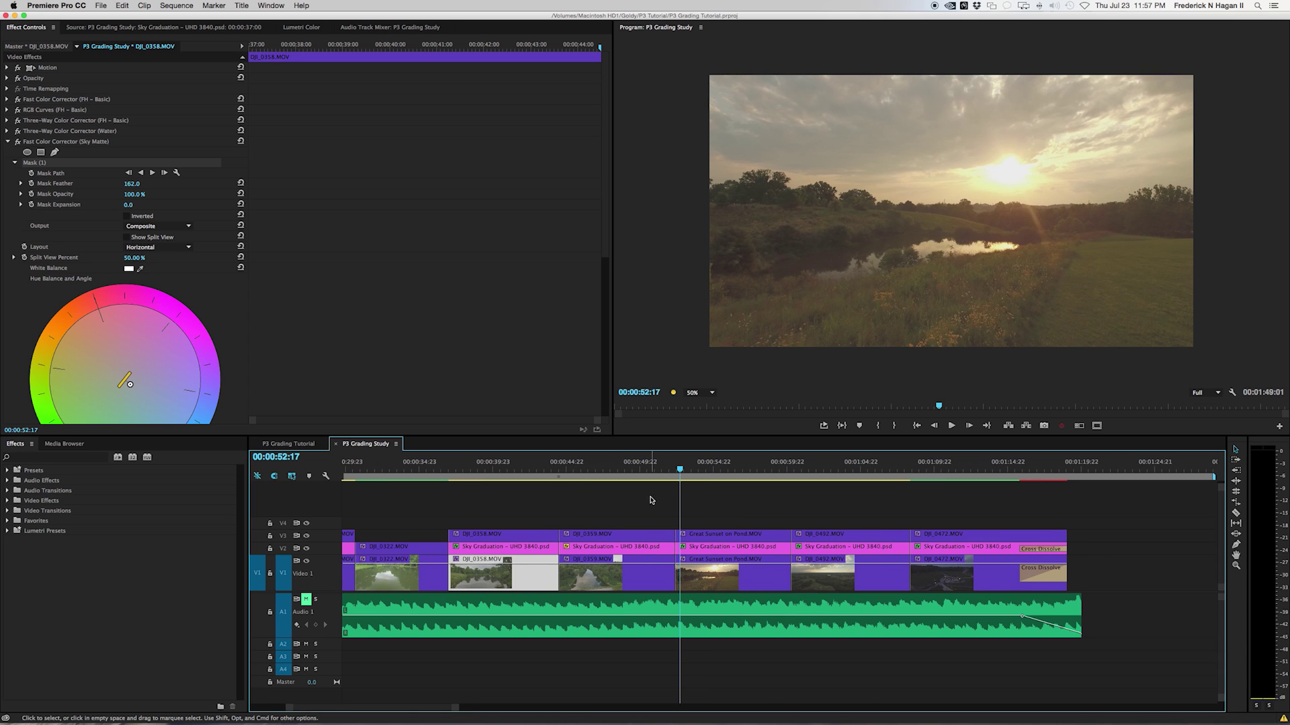
pyautogui.hscroll(1, 710, 502)
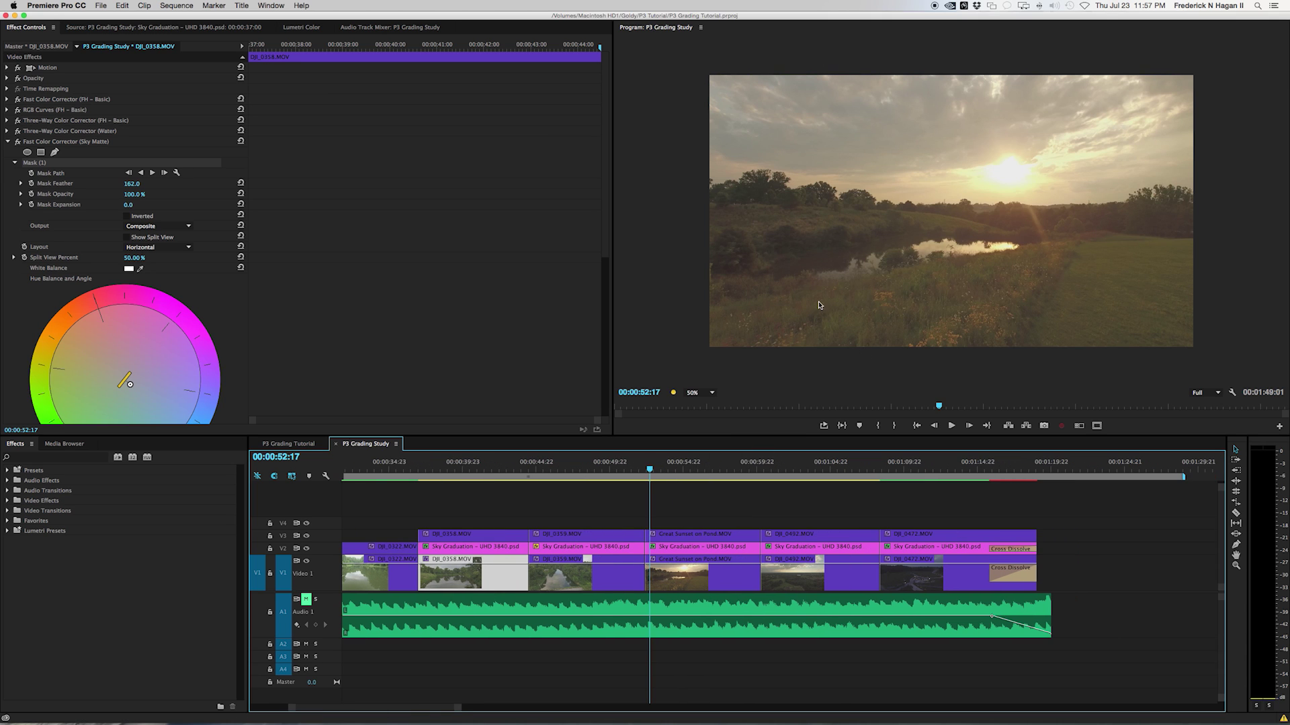
pyautogui.click(705, 394)
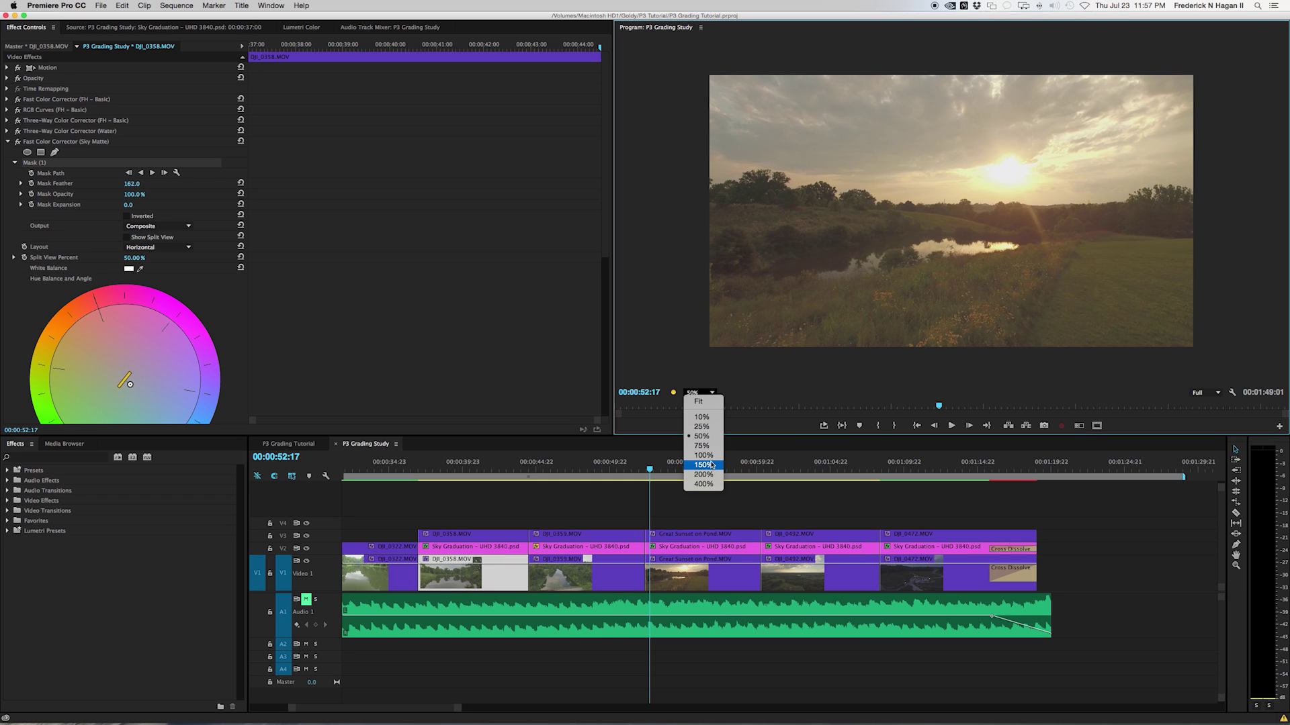
pyautogui.click(702, 456)
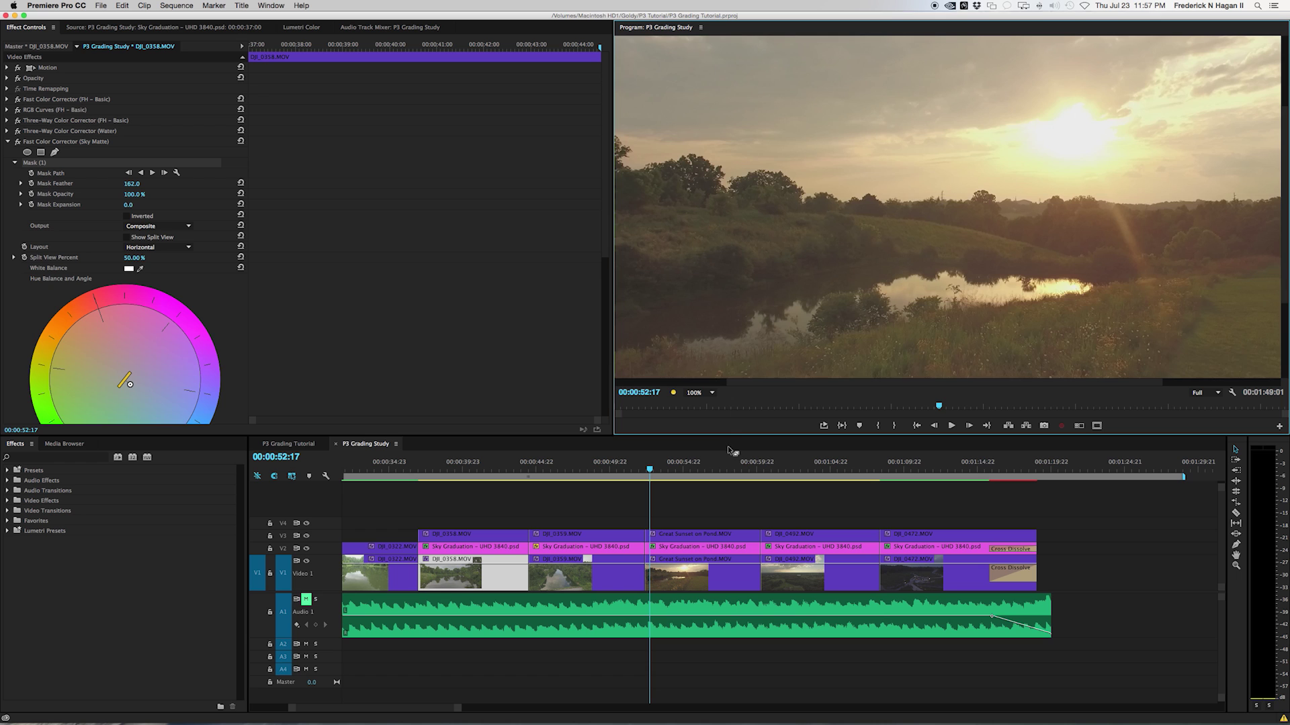
pyautogui.click(698, 393)
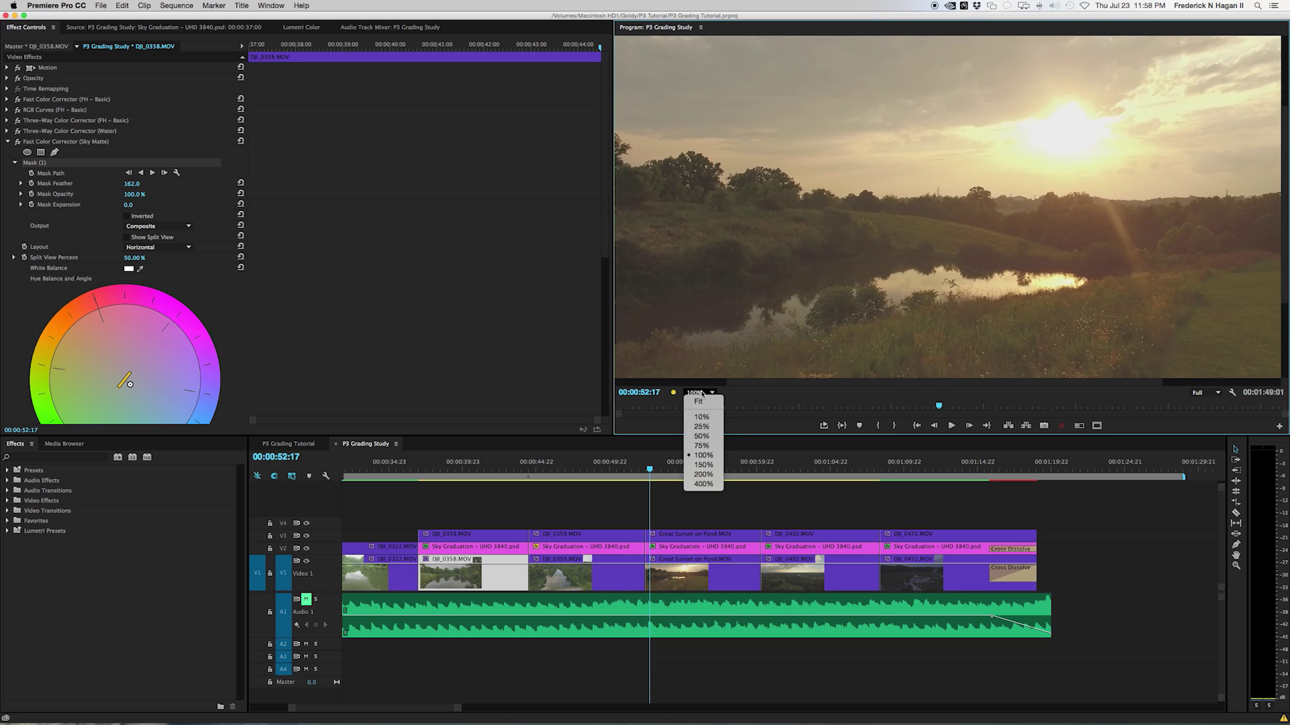
pyautogui.click(697, 404)
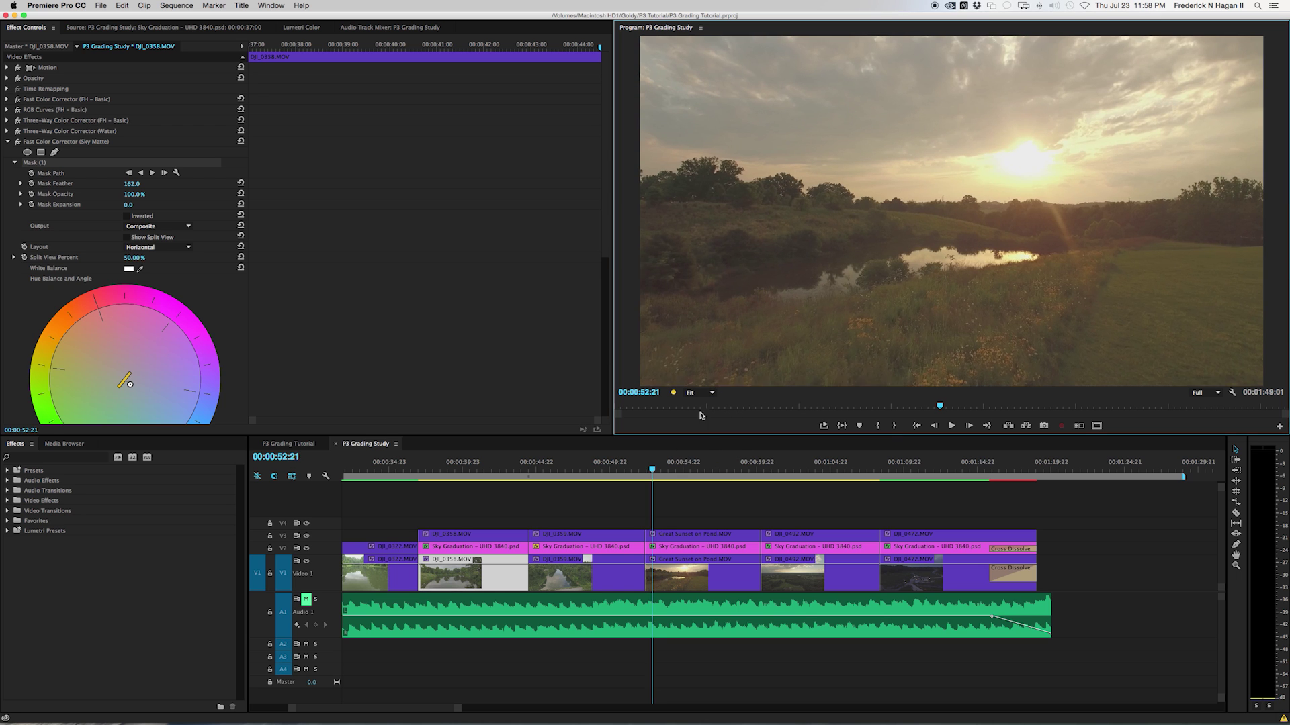
# Step: Select the Great Sunset on Pond clip, show its RGB Curves in place of the Three-Way Color Corrector, and scrub to 00:00:56:19
pyautogui.click(678, 577)
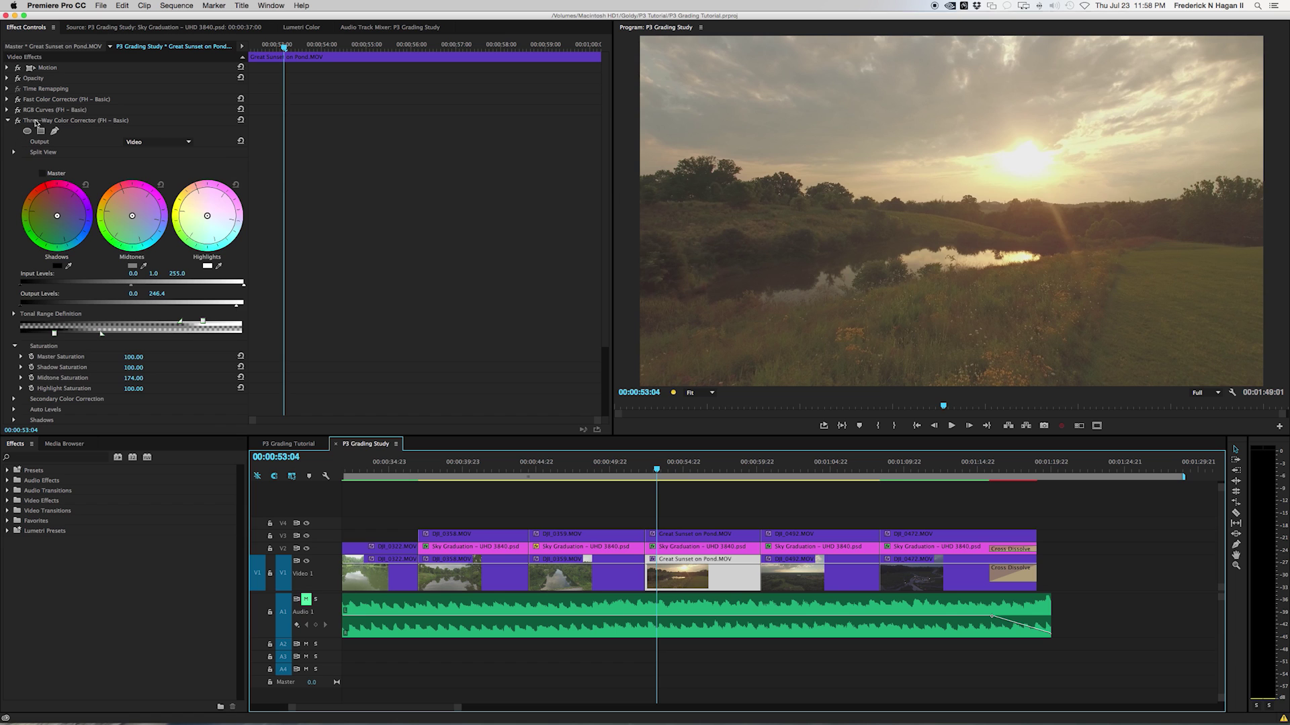
pyautogui.click(6, 121)
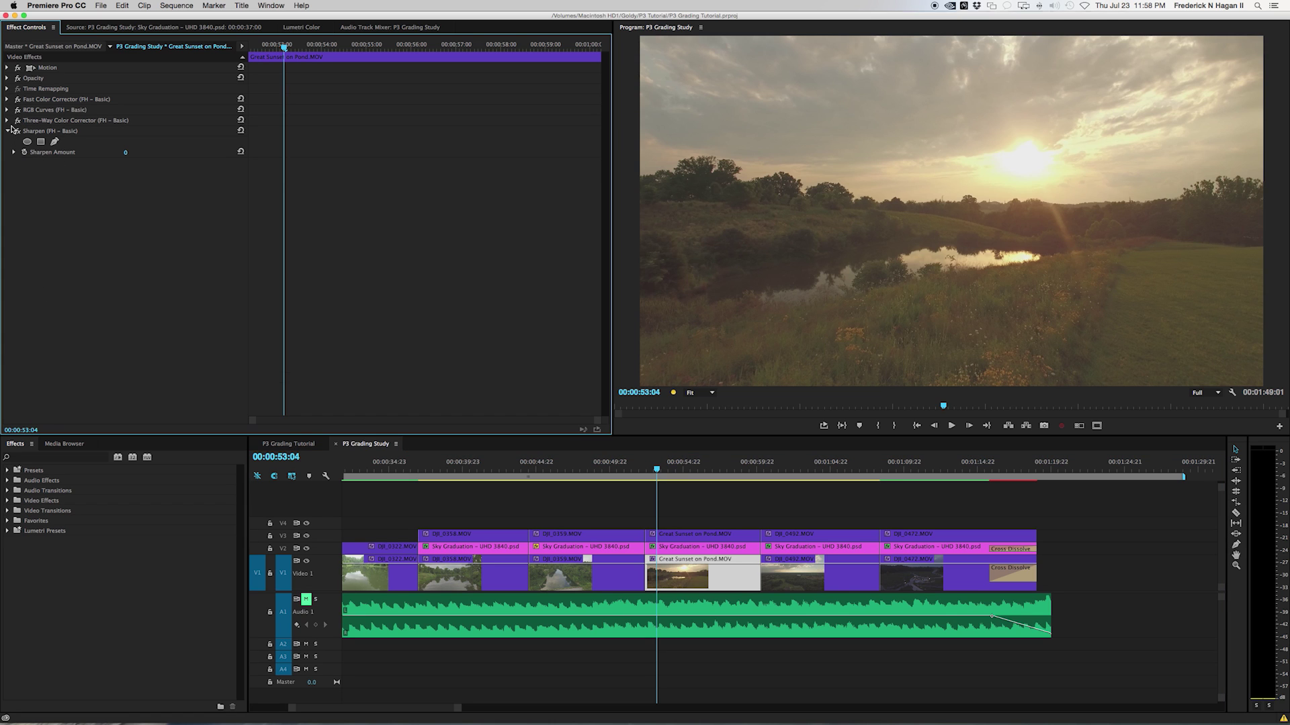
pyautogui.click(7, 109)
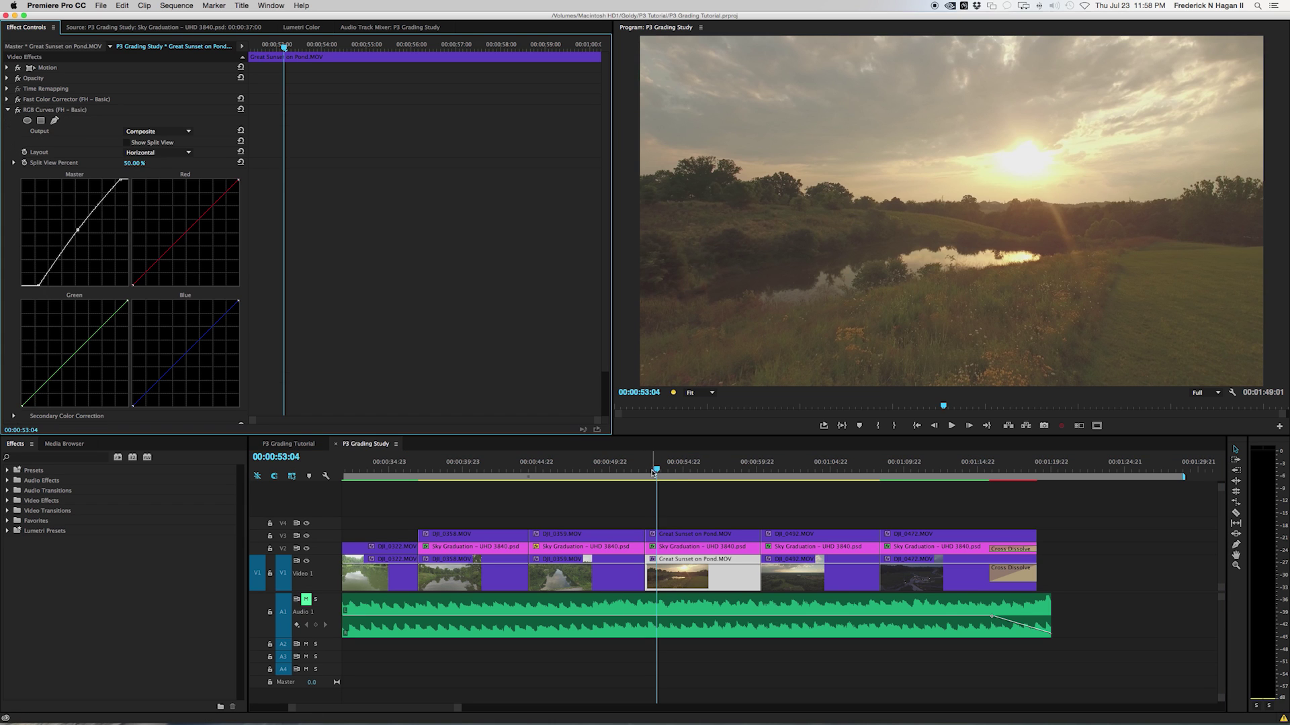
pyautogui.moveTo(673, 465); pyautogui.dragTo(711, 468)
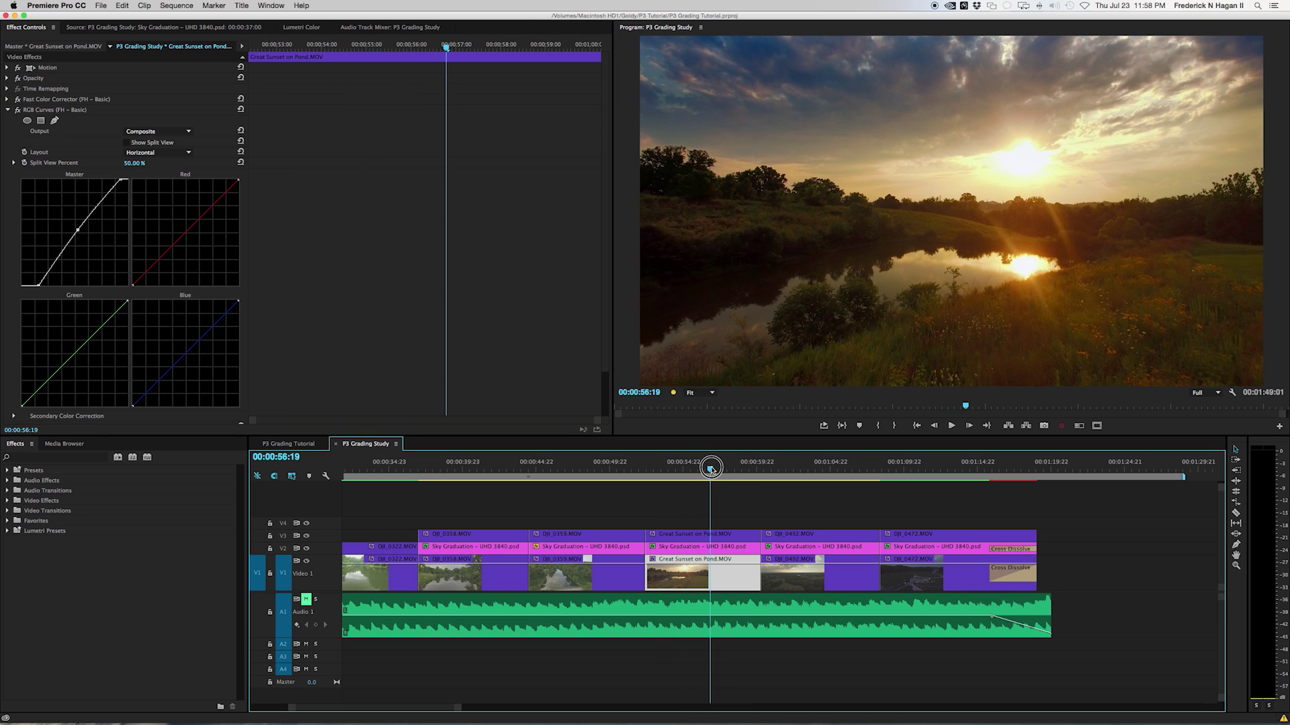
# Step: Select the sunset clip's Sky Graduation overlay, compare the sky with track V2 hidden and shown, and scrub back through the grading wipe
pyautogui.click(694, 548)
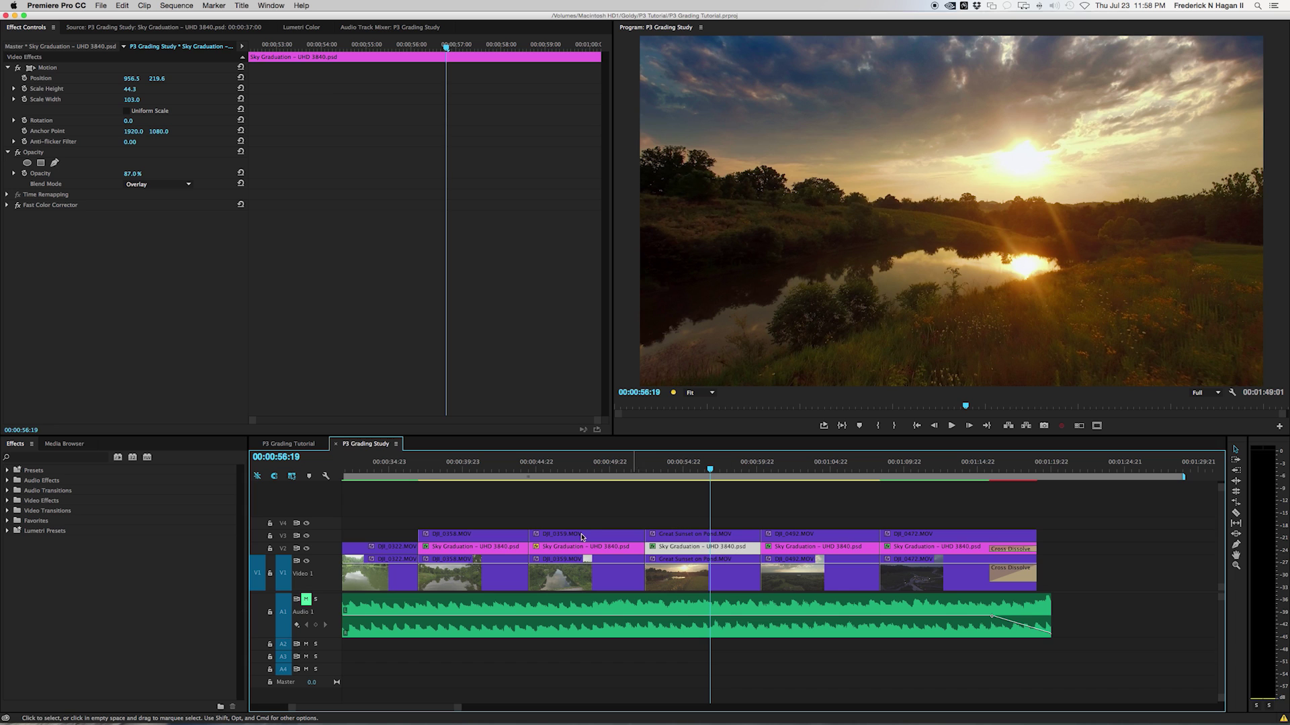
pyautogui.click(306, 549)
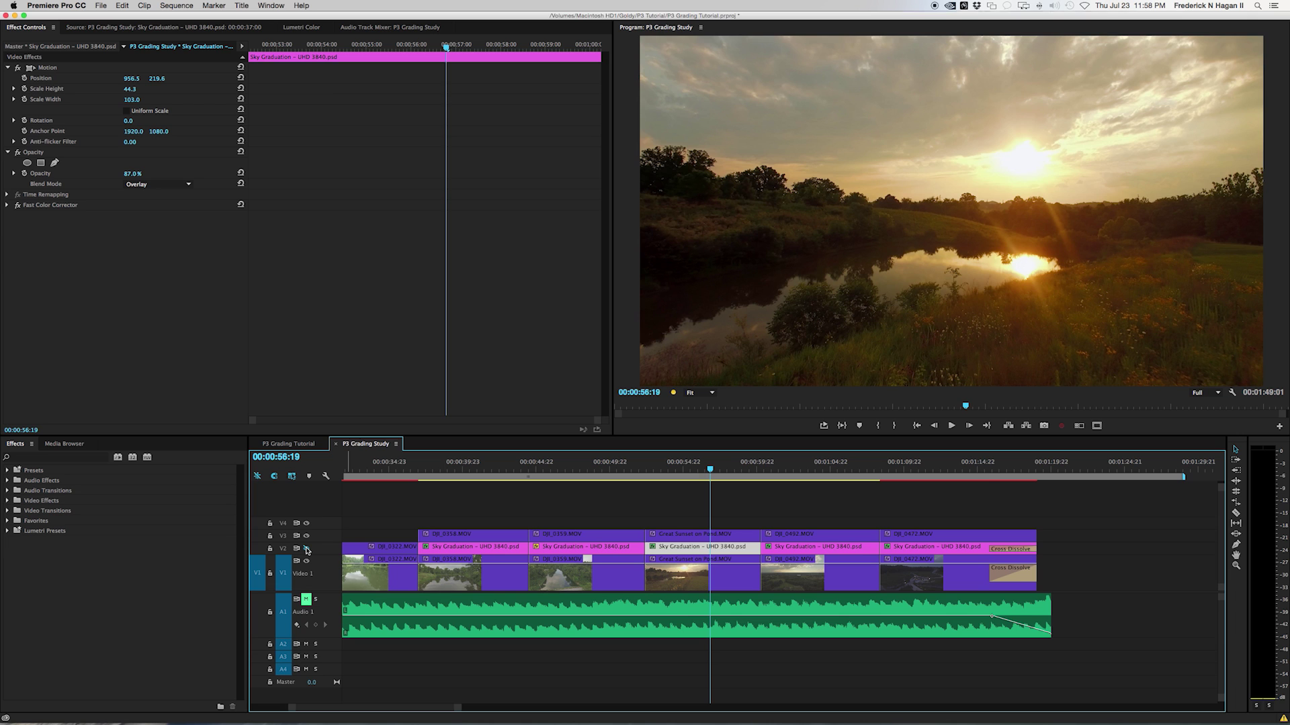
pyautogui.click(306, 549)
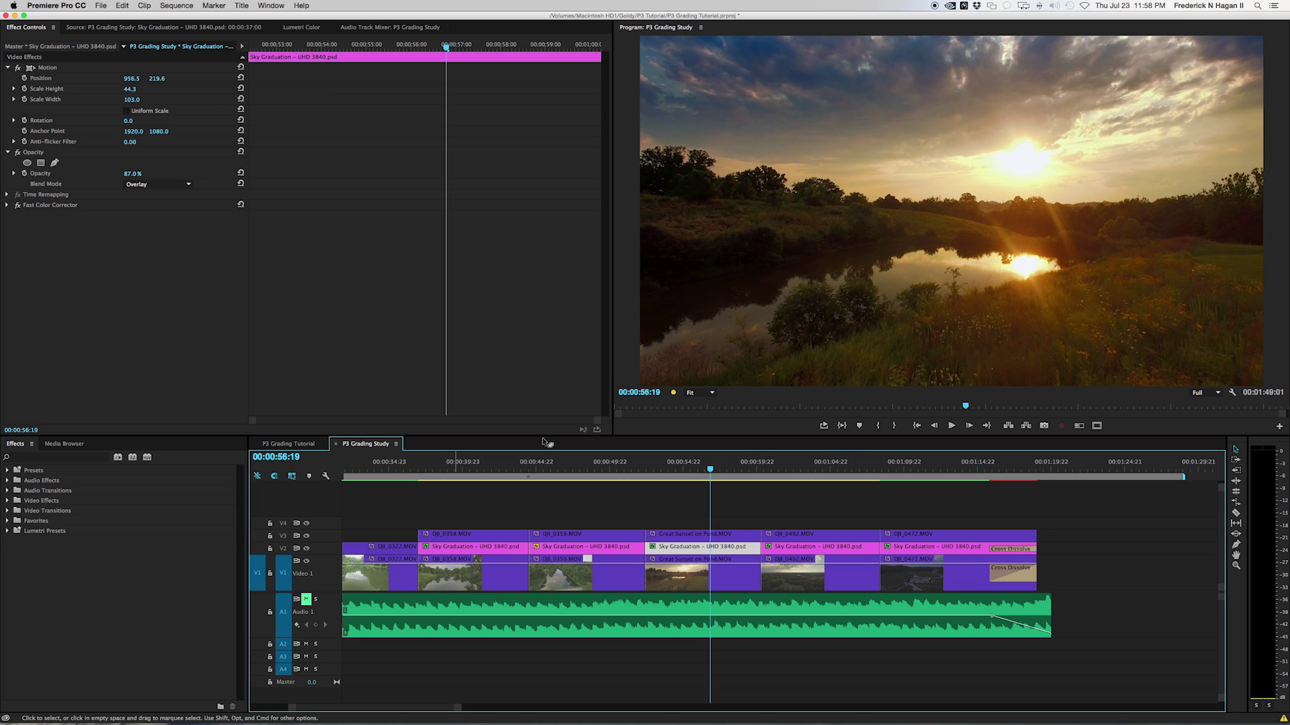
pyautogui.press('Right')
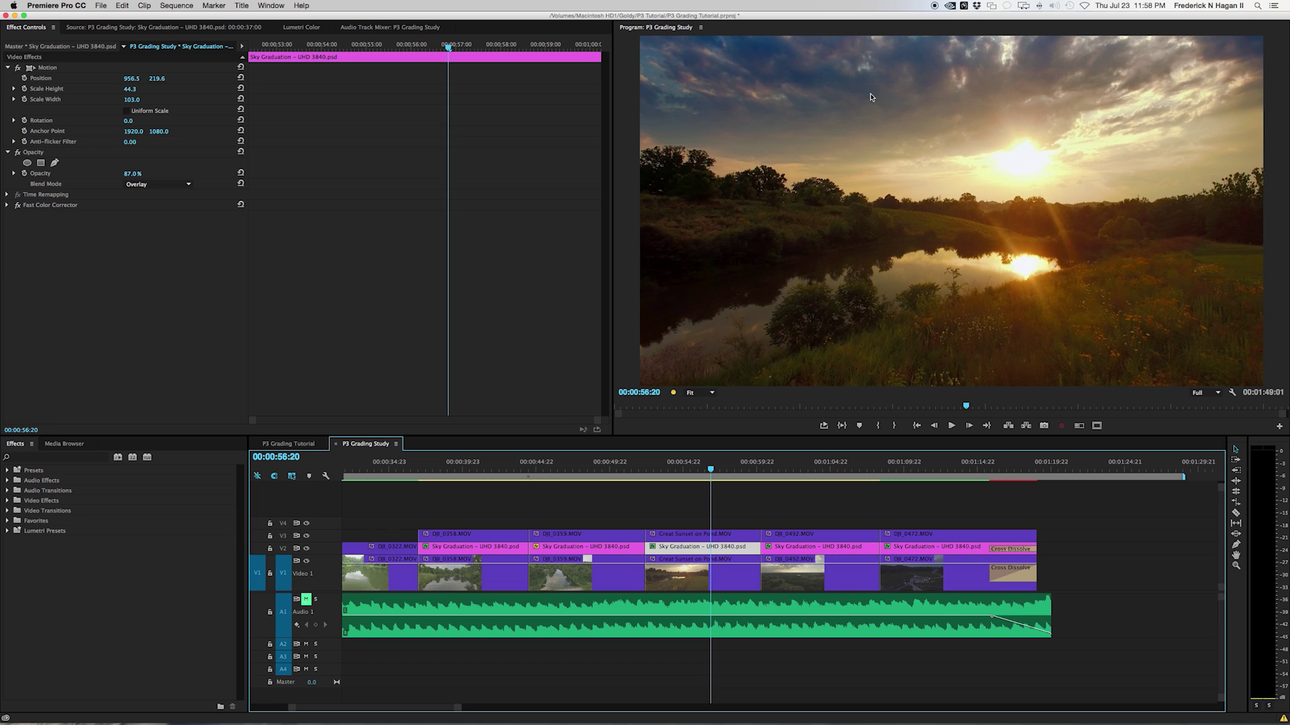
pyautogui.moveTo(710, 468)
pyautogui.mouseDown()
pyautogui.moveTo(672, 470)
pyautogui.moveTo(707, 469)
pyautogui.mouseUp()
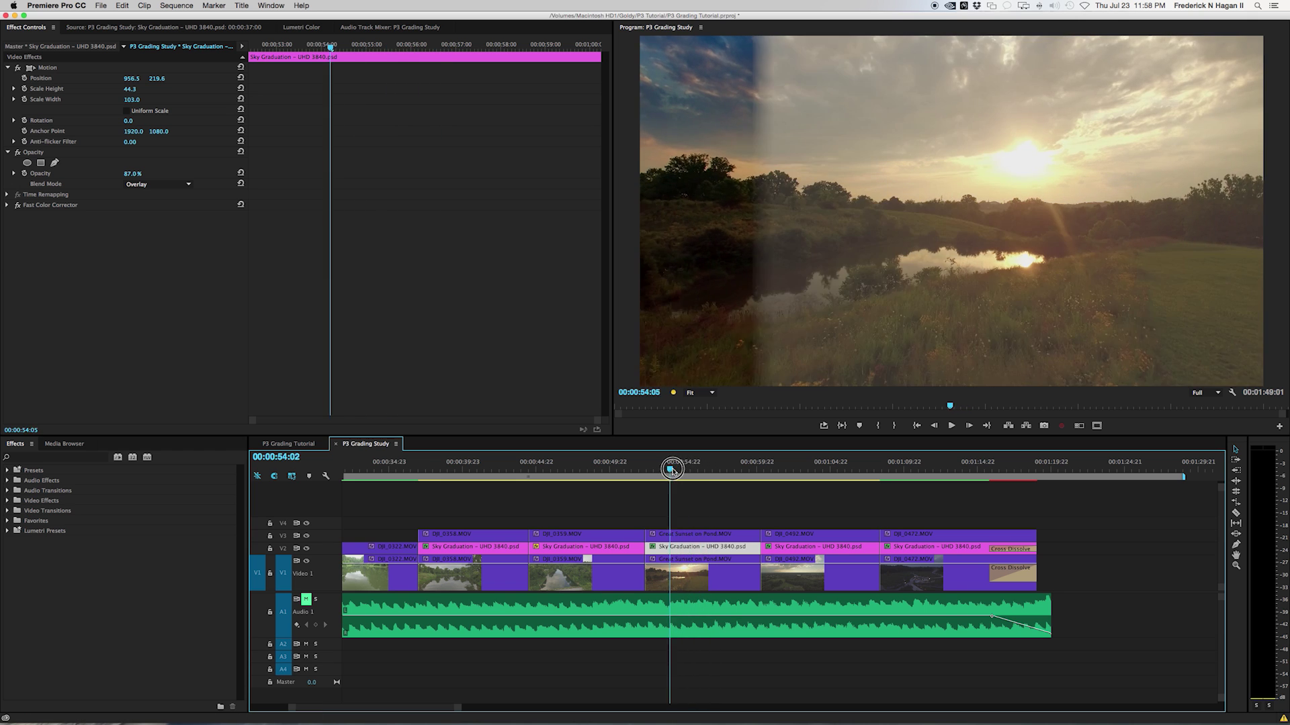
# Step: View the final night clip at 00:01:08:17, and scrub through its grading wipe to 00:01:11:14
pyautogui.hscroll(3, 850, 517)
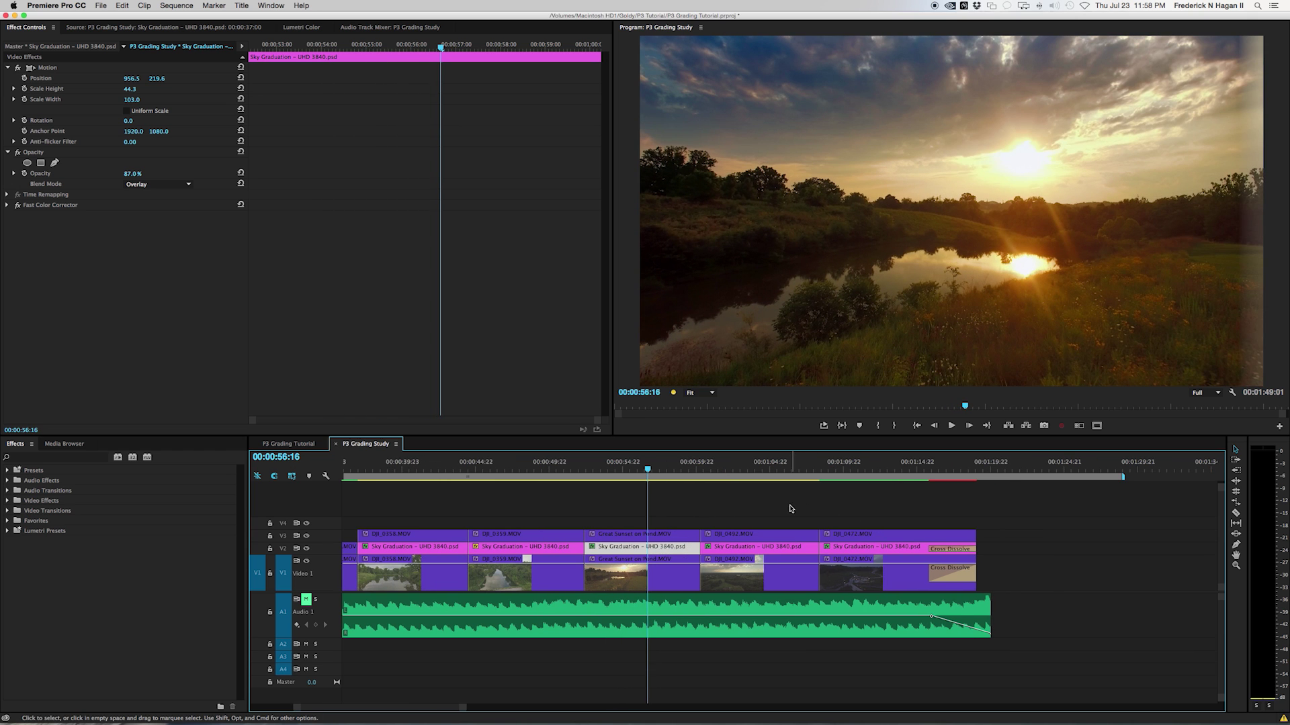
pyautogui.hscroll(2, 789, 508)
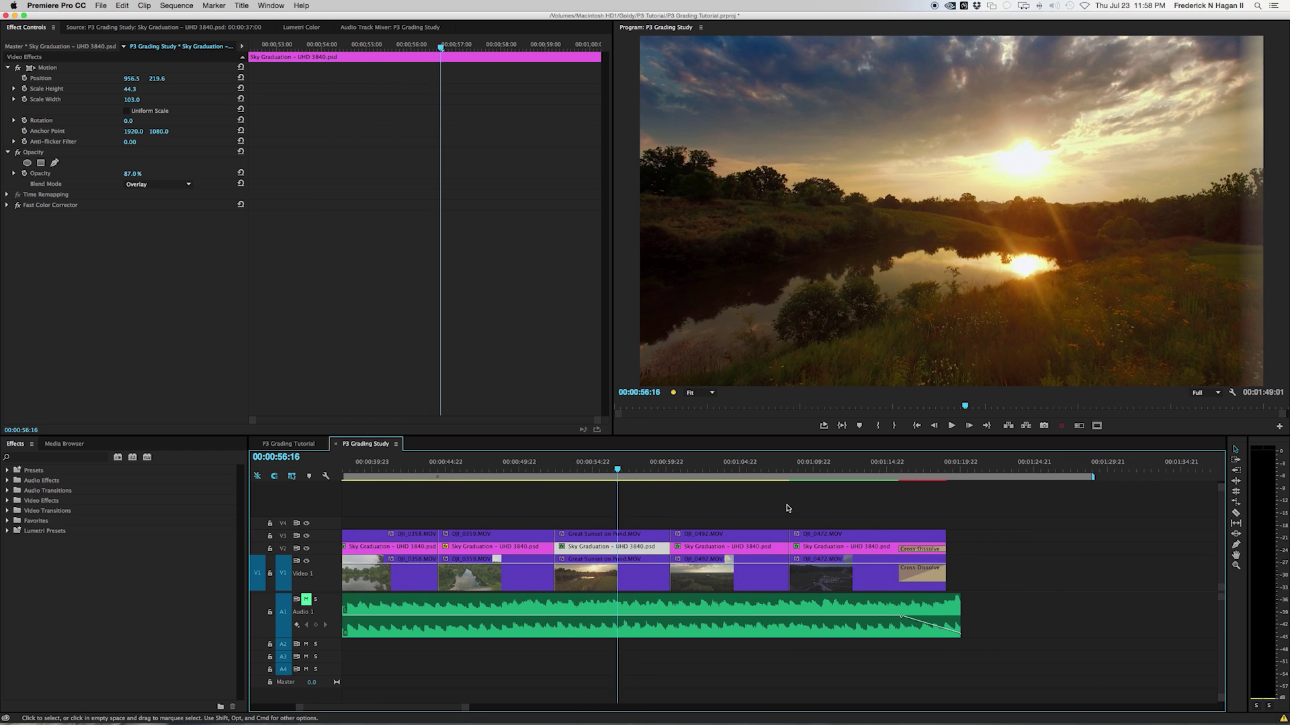
pyautogui.click(780, 468)
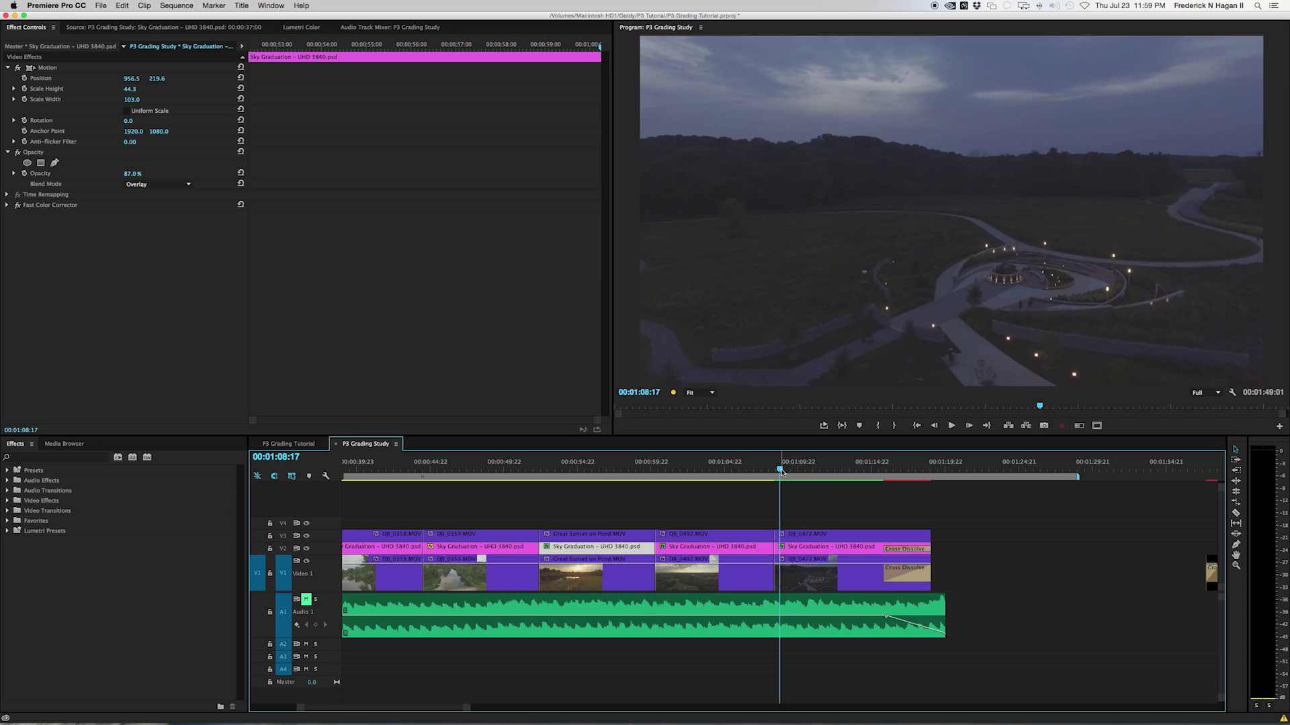
pyautogui.hscroll(3, 821, 463)
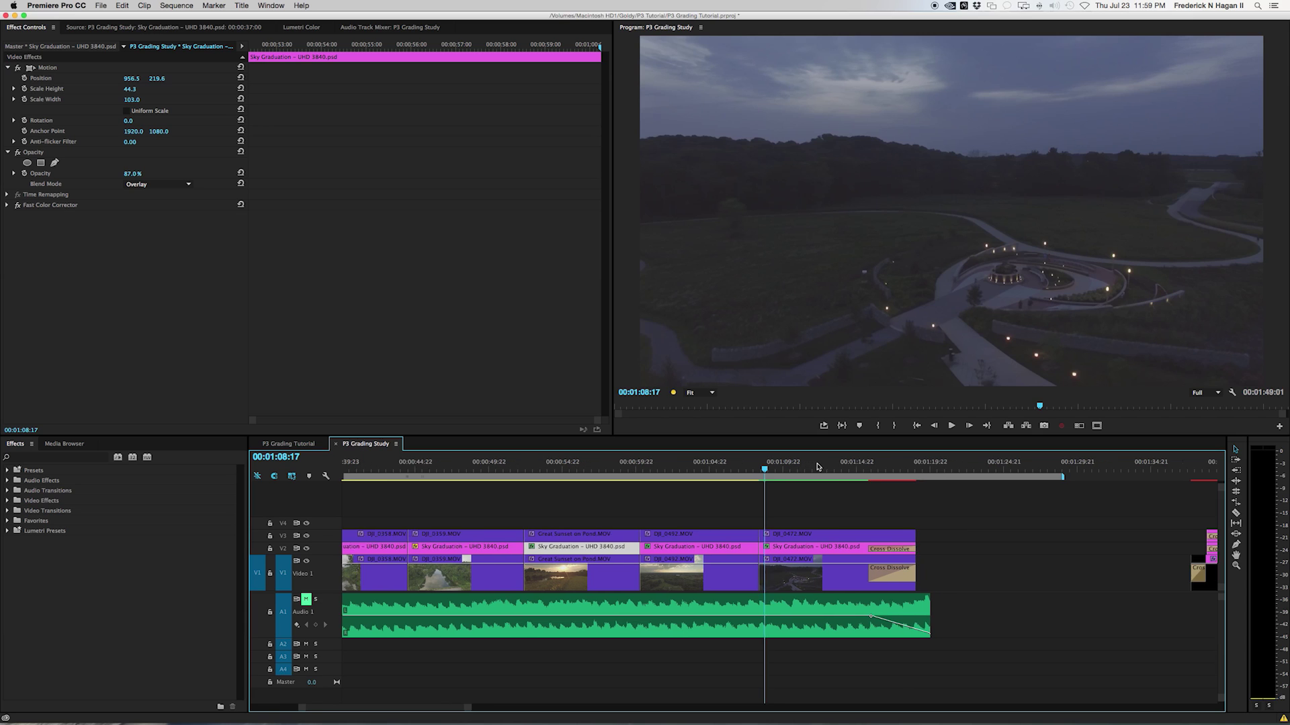
pyautogui.hscroll(-4, 819, 463)
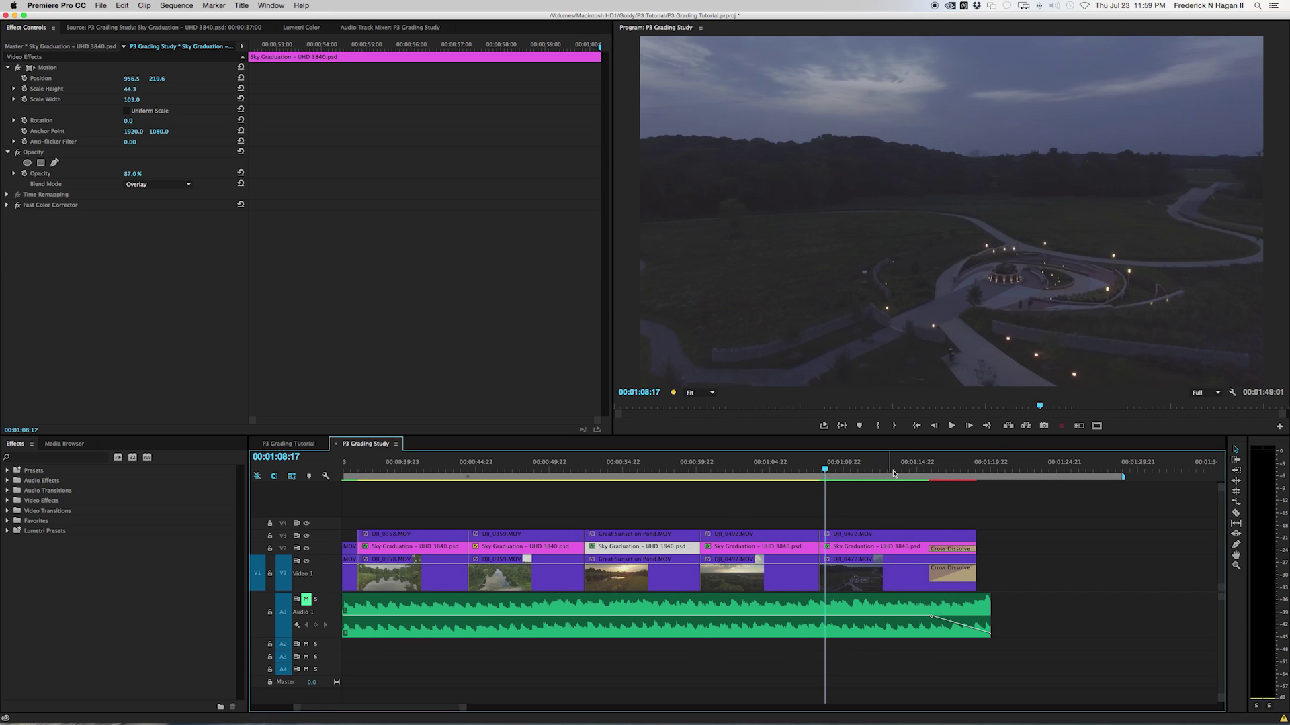
pyautogui.click(827, 471)
pyautogui.moveTo(827, 472); pyautogui.dragTo(867, 471)
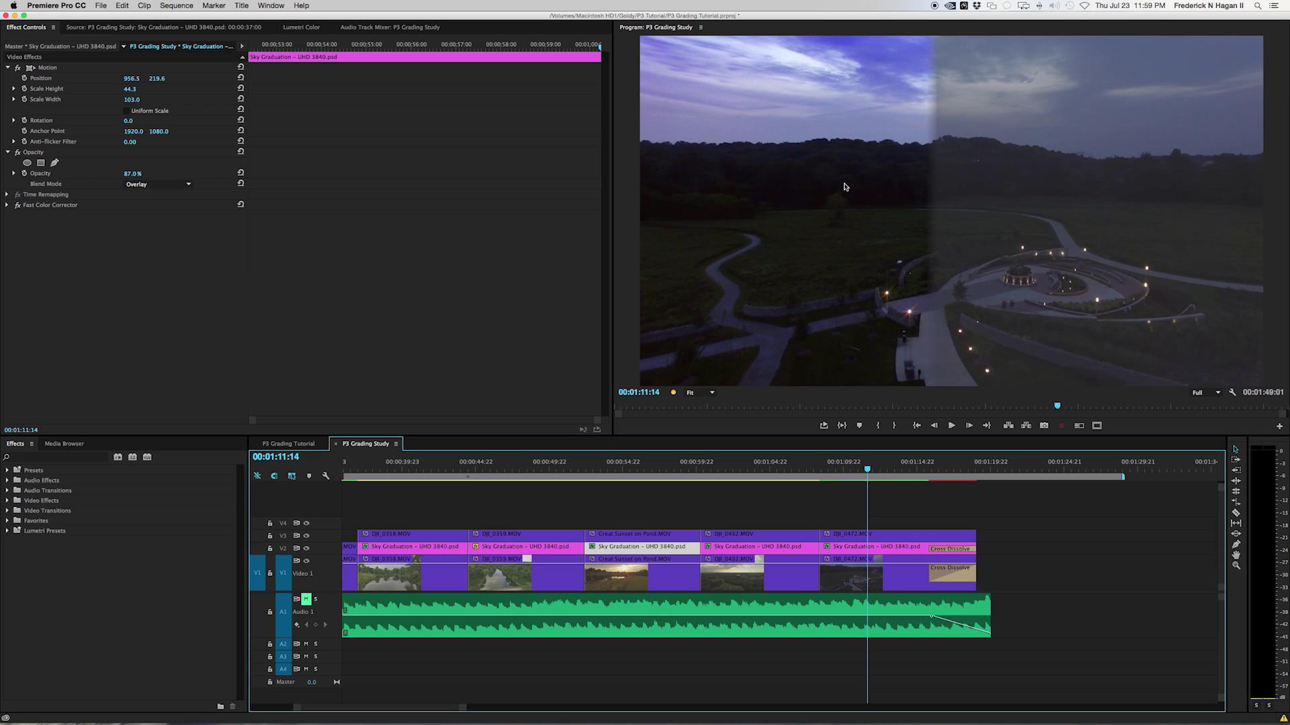
# Step: Select the night clip DJI_0472.MOV on Video 1, inspect its RGB Curves master curve, and scrub to the fully graded view at 00:01:14:12
pyautogui.click(907, 576)
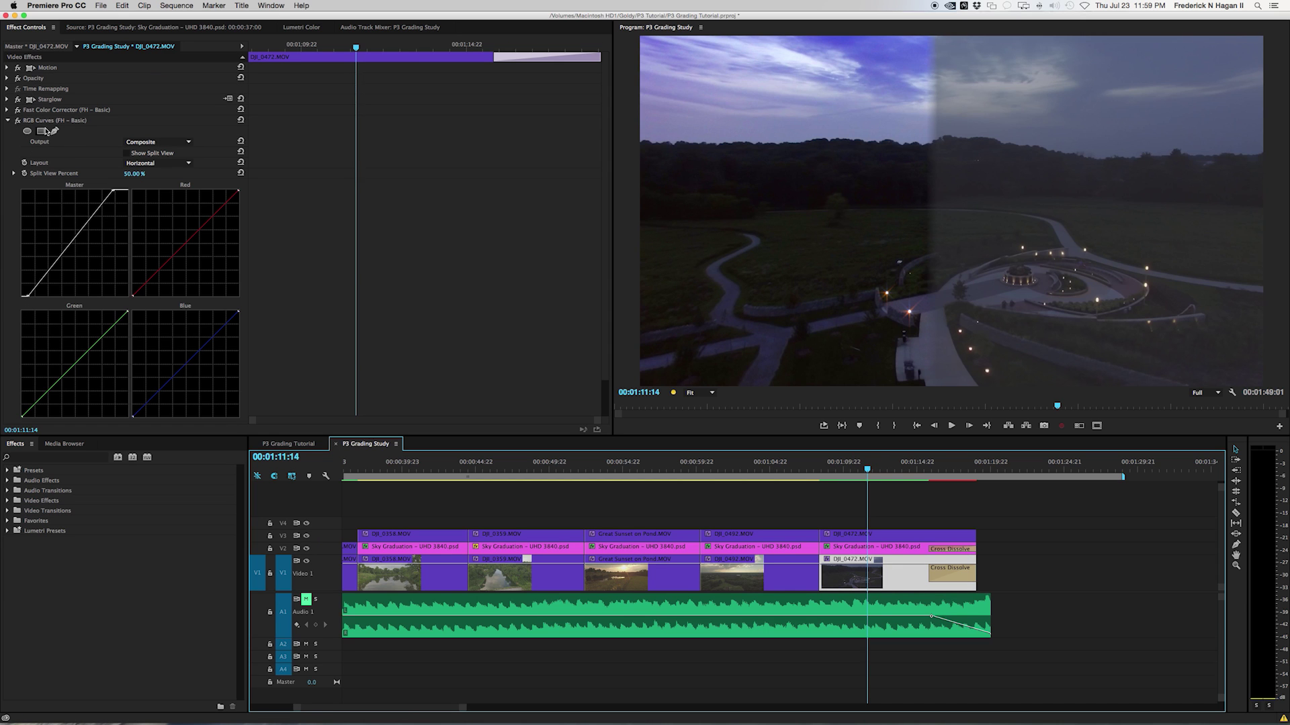
pyautogui.moveTo(30, 295); pyautogui.dragTo(29, 297)
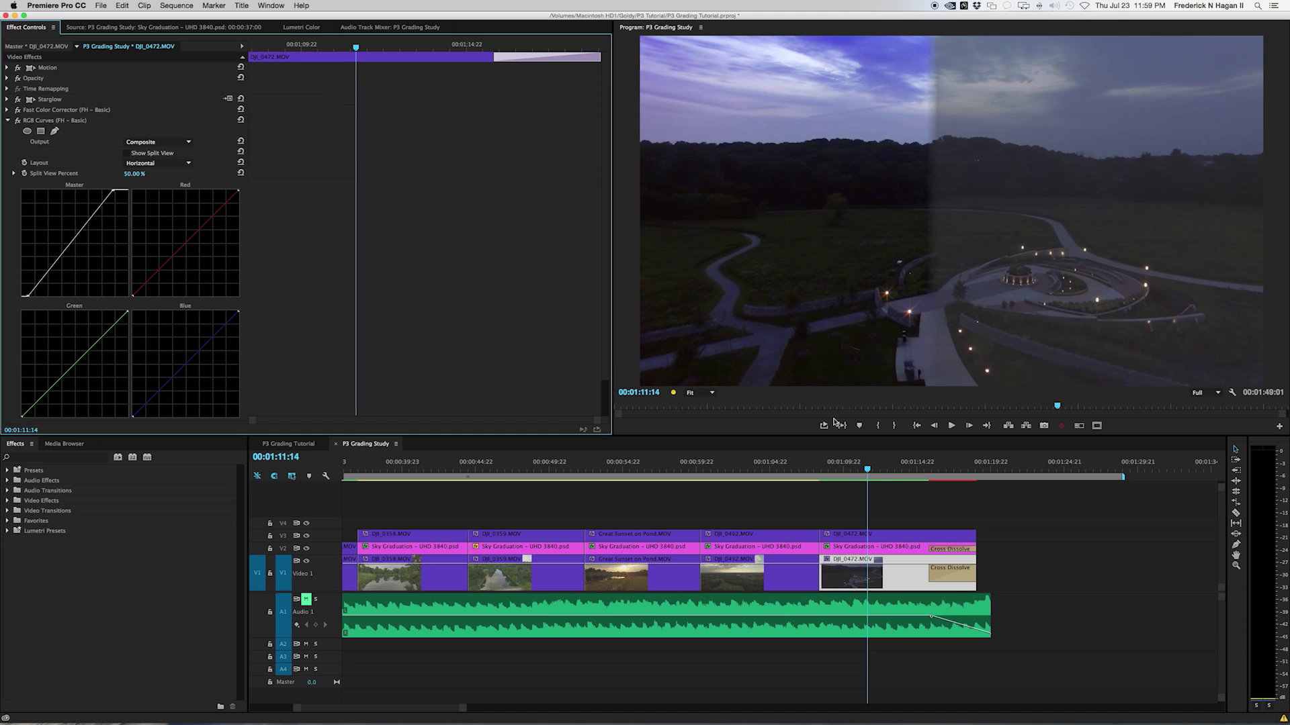
pyautogui.moveTo(868, 468); pyautogui.dragTo(910, 468)
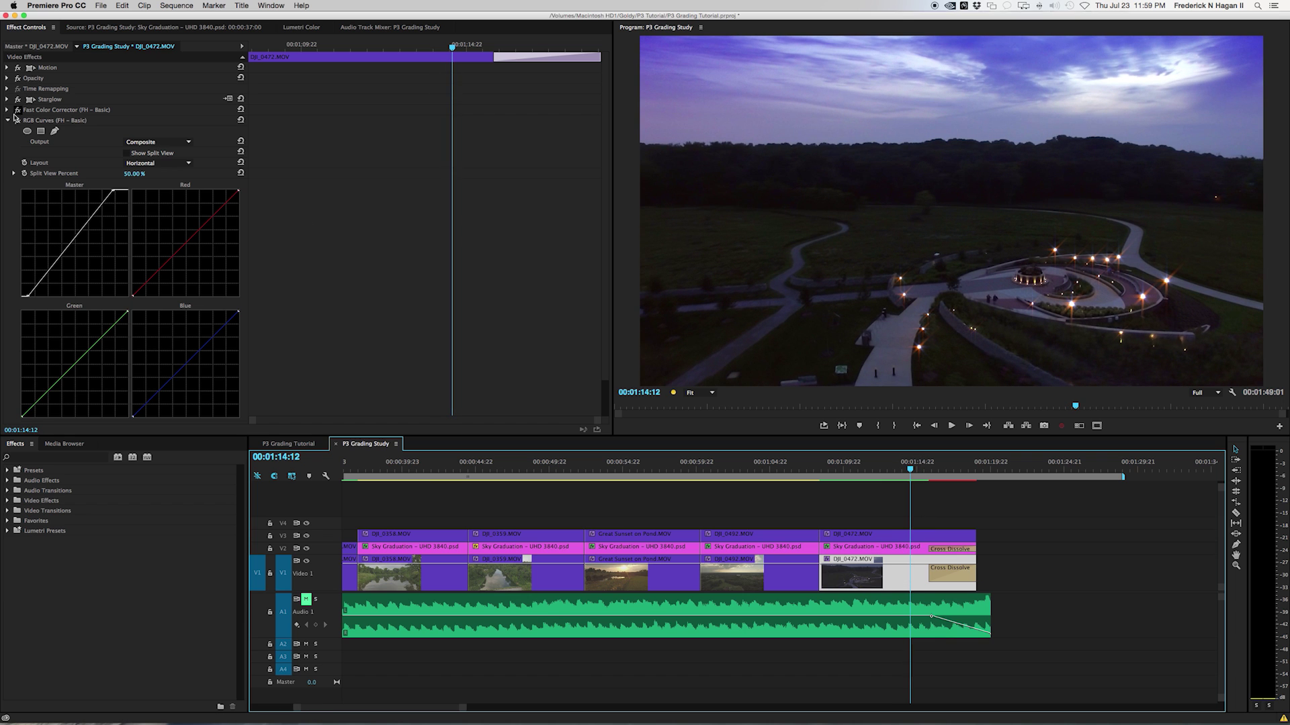
# Step: Collapse the night clip's RGB Curves and show the Starglow effect's mask, streak length, boost light and colormap settings
pyautogui.click(9, 120)
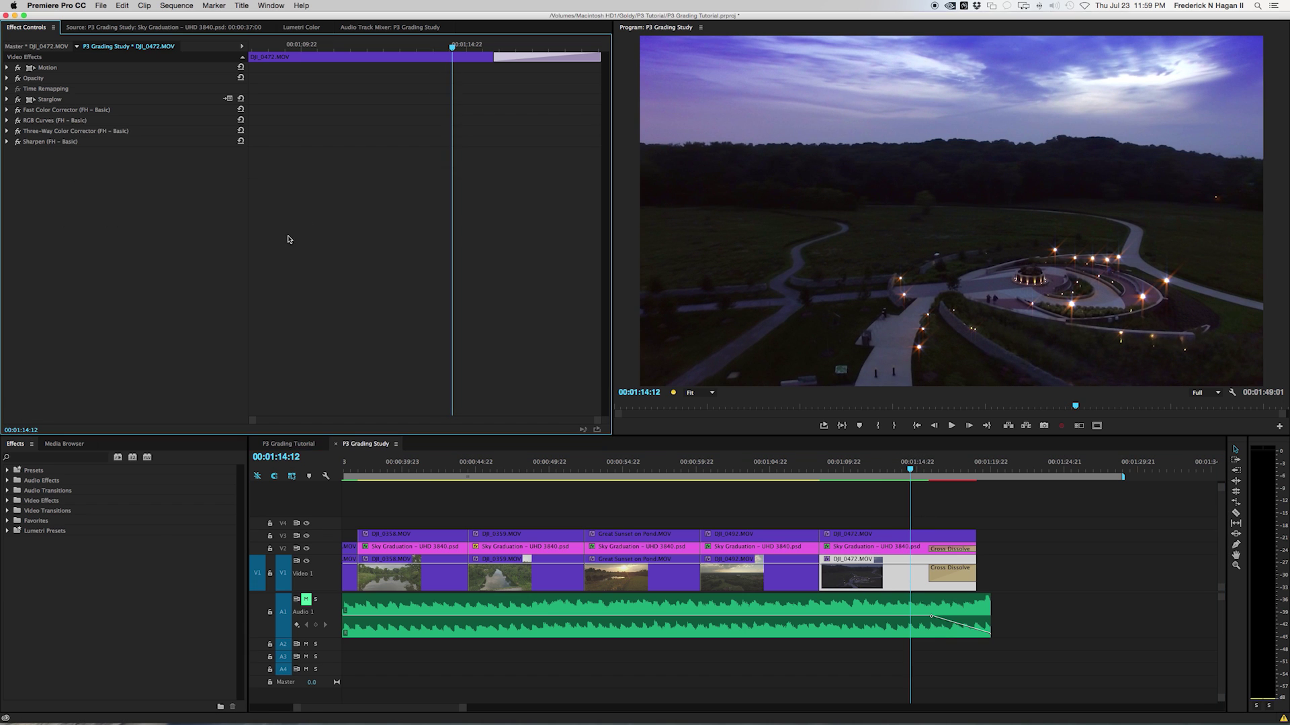
pyautogui.hotkey('shift', '3')
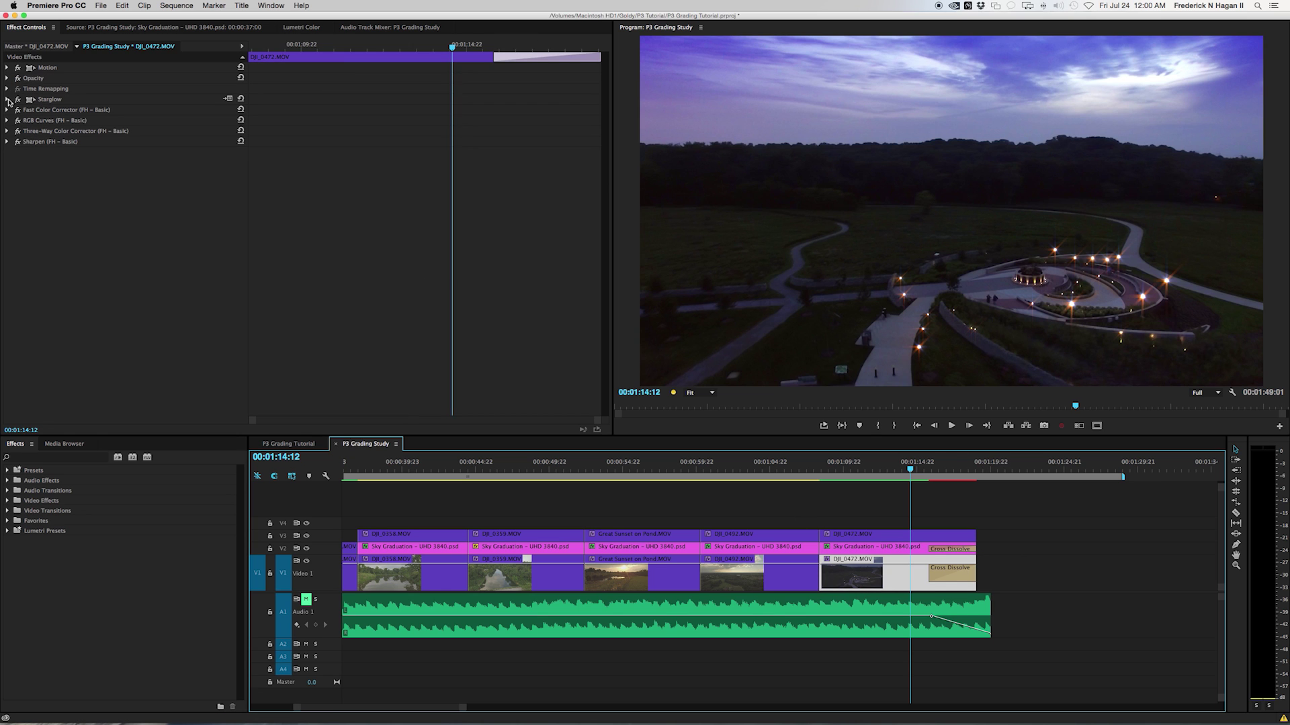
pyautogui.click(8, 99)
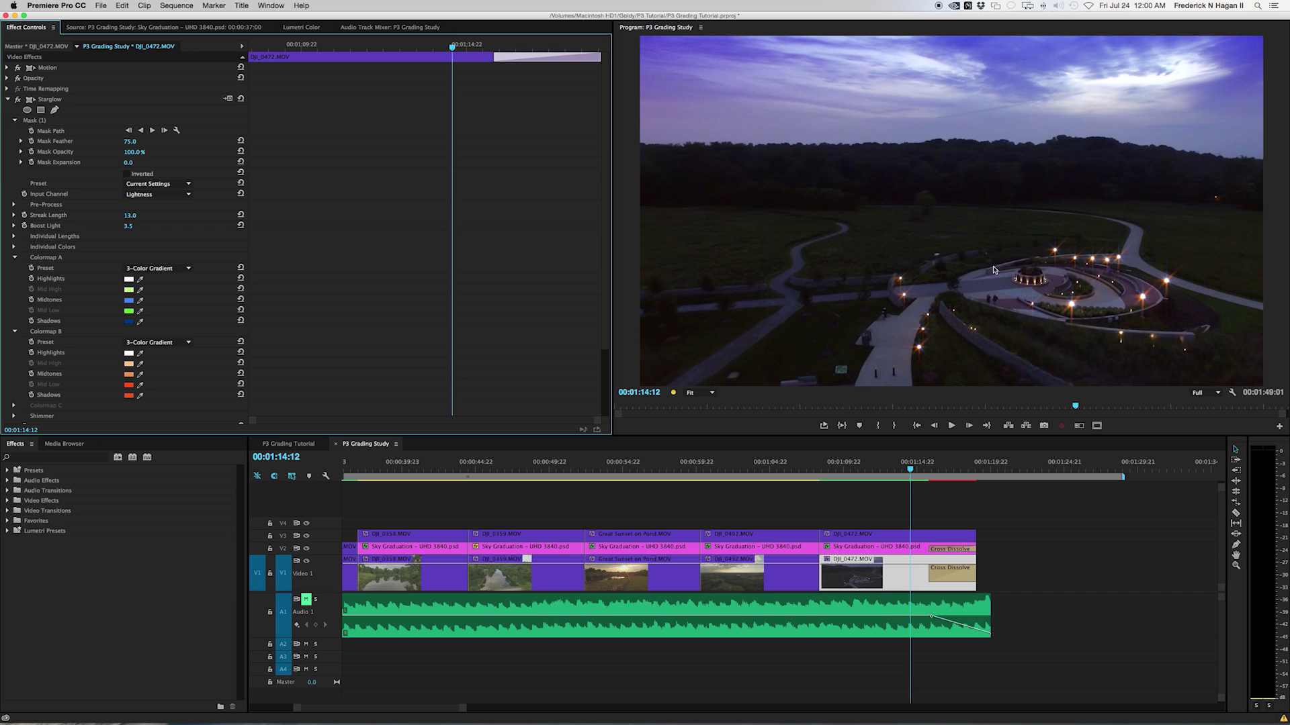
# Step: Scrub the night clip back and forth between about 00:01:14:07 and 00:01:15:07 to examine the Starglow on the lights, ending at 00:01:15:05
pyautogui.moveTo(910, 462)
pyautogui.mouseDown()
pyautogui.moveTo(923, 463)
pyautogui.moveTo(822, 465)
pyautogui.moveTo(912, 468)
pyautogui.mouseUp()
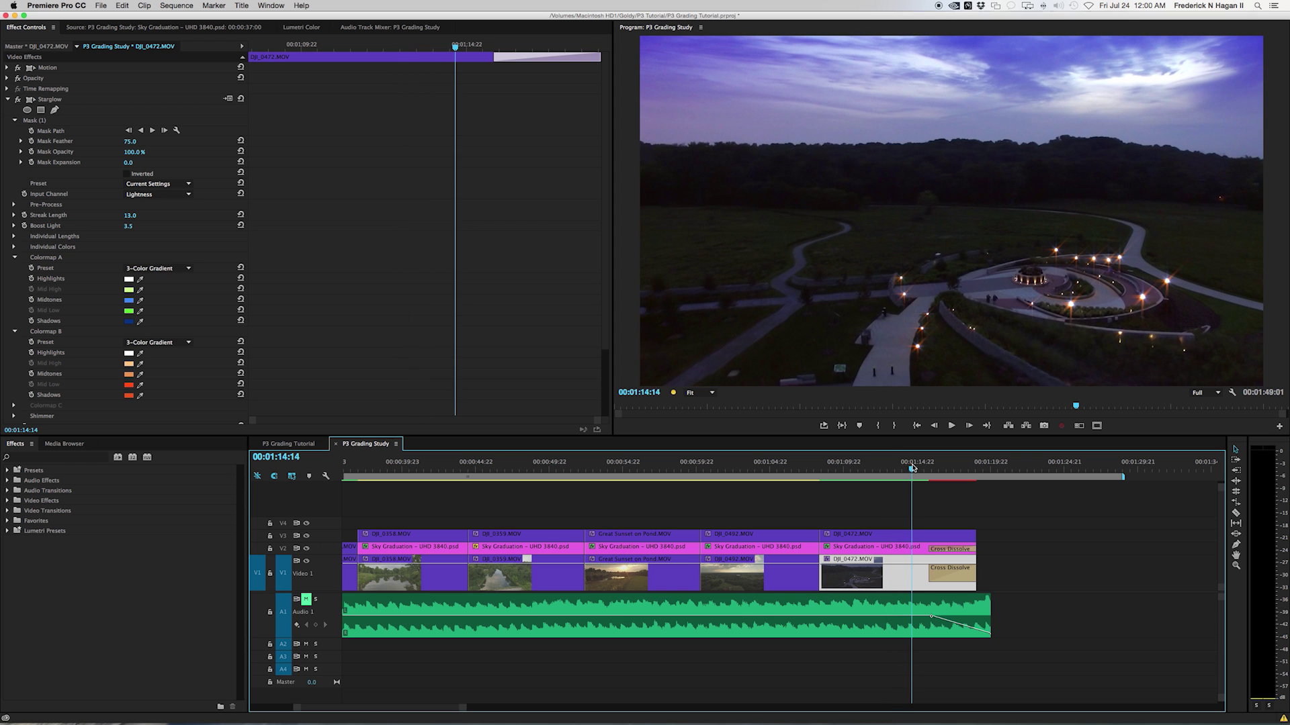
pyautogui.moveTo(914, 470); pyautogui.dragTo(923, 468)
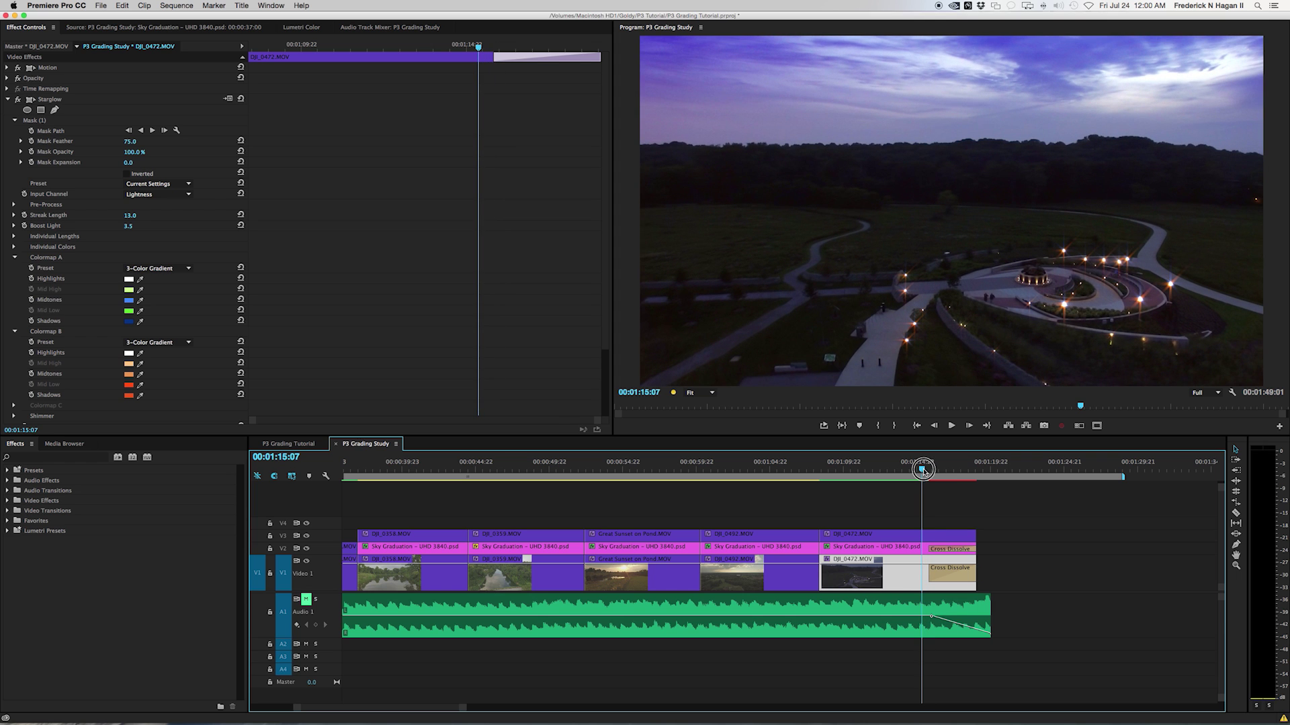
pyautogui.moveTo(923, 469)
pyautogui.mouseDown()
pyautogui.moveTo(896, 469)
pyautogui.moveTo(909, 472)
pyautogui.mouseUp()
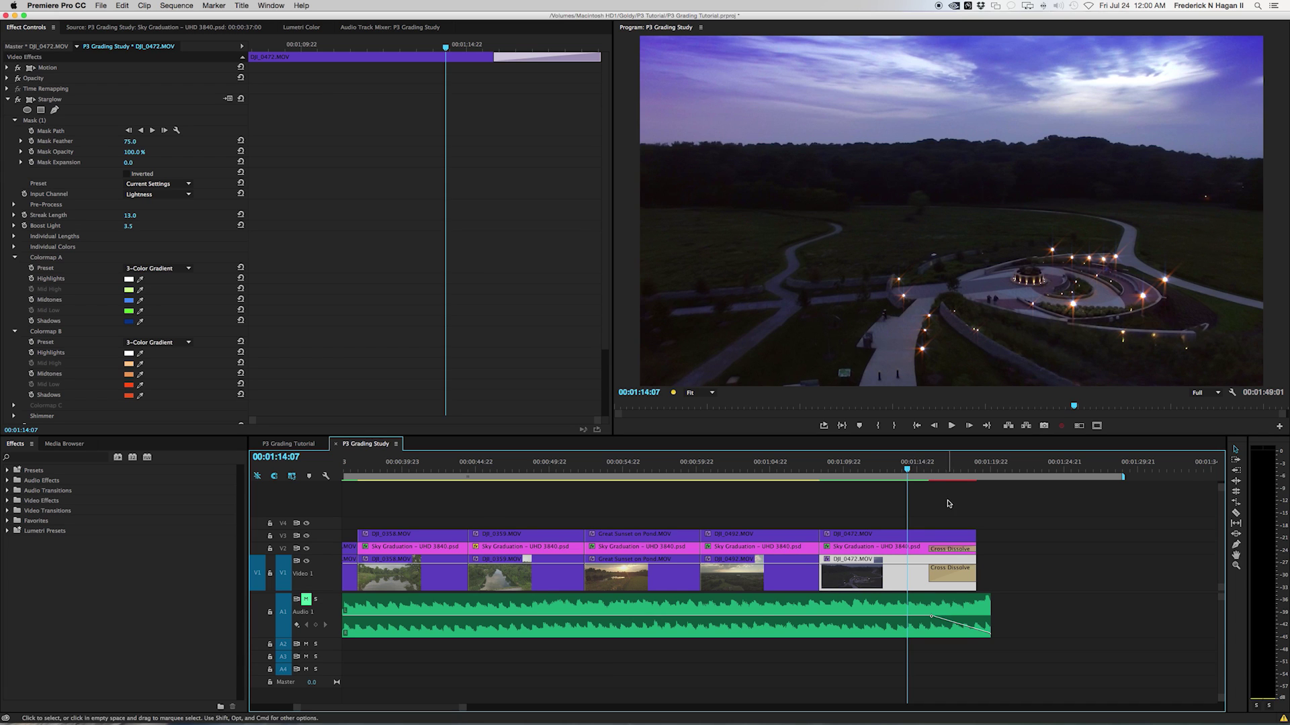
pyautogui.click(908, 469)
pyautogui.moveTo(908, 469)
pyautogui.mouseDown()
pyautogui.moveTo(930, 469)
pyautogui.moveTo(880, 469)
pyautogui.moveTo(930, 470)
pyautogui.moveTo(853, 470)
pyautogui.moveTo(923, 473)
pyautogui.mouseUp()
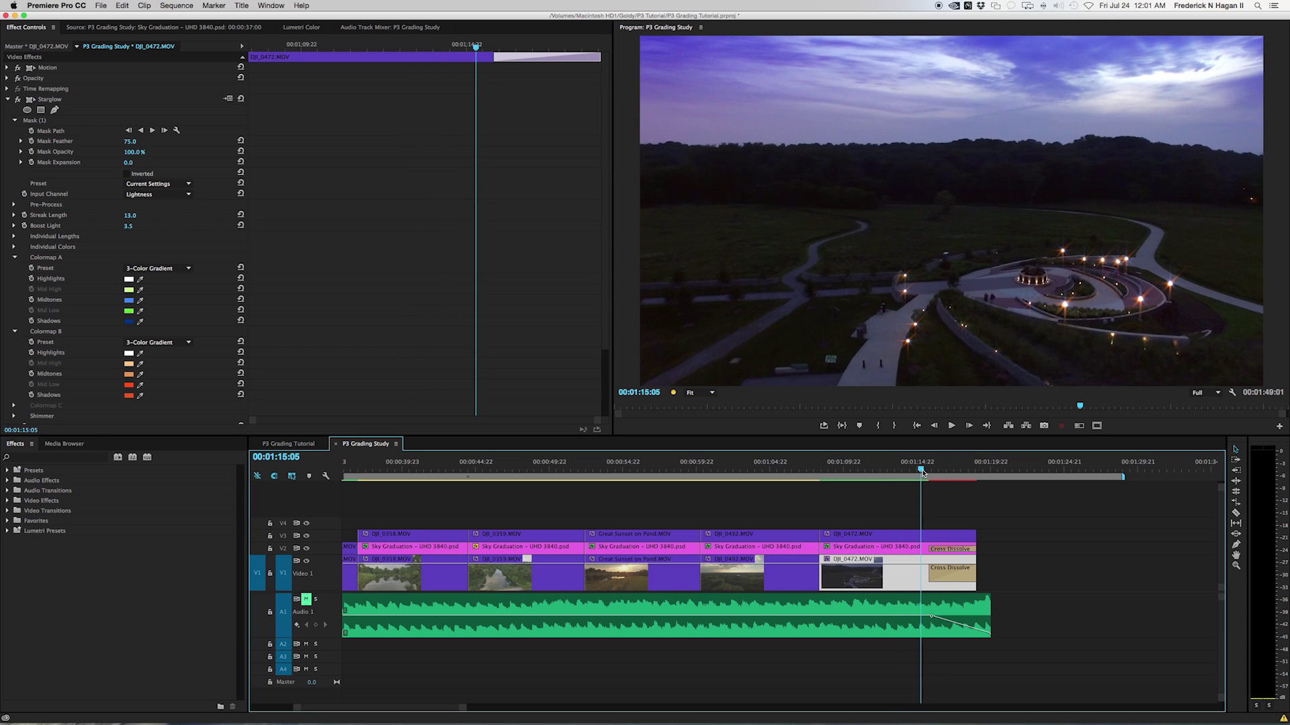